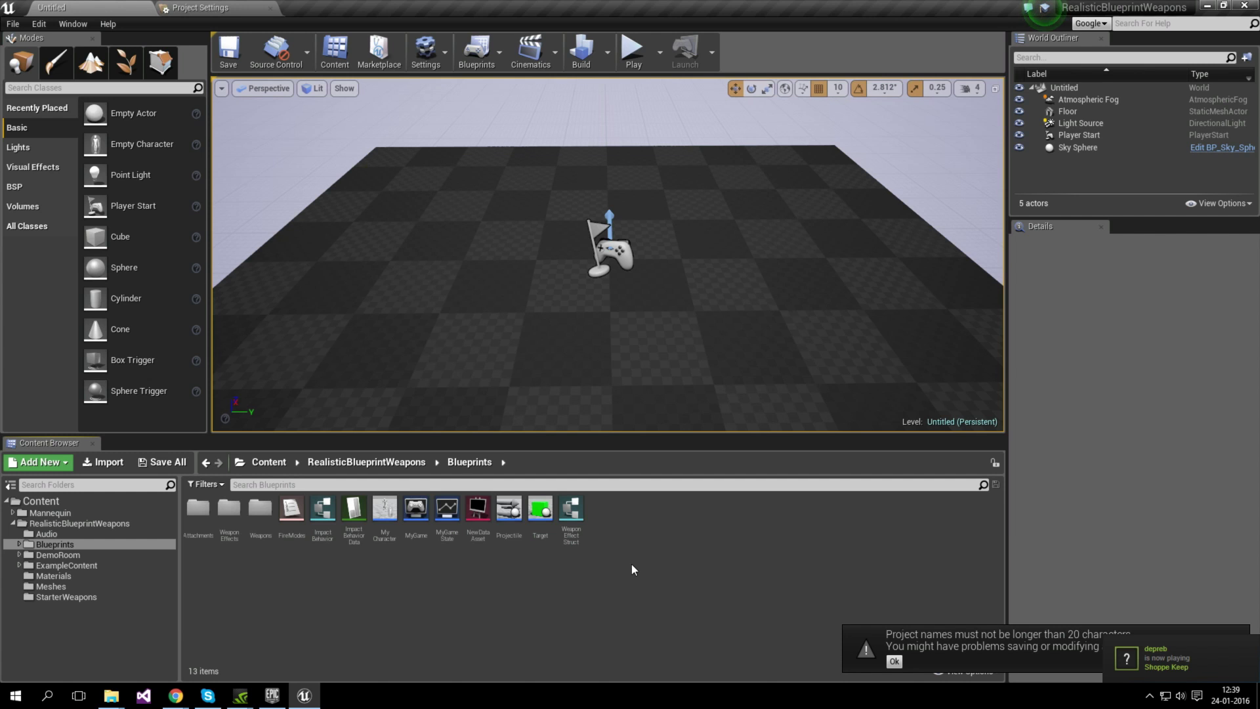
Select the GenericShooter project in the Epic Games Launcher library.
{"action": "left_click", "coordinate": [273, 695]}
{"action": "scroll", "coordinate": [710, 357], "scroll_direction": "down", "scroll_amount": 1}
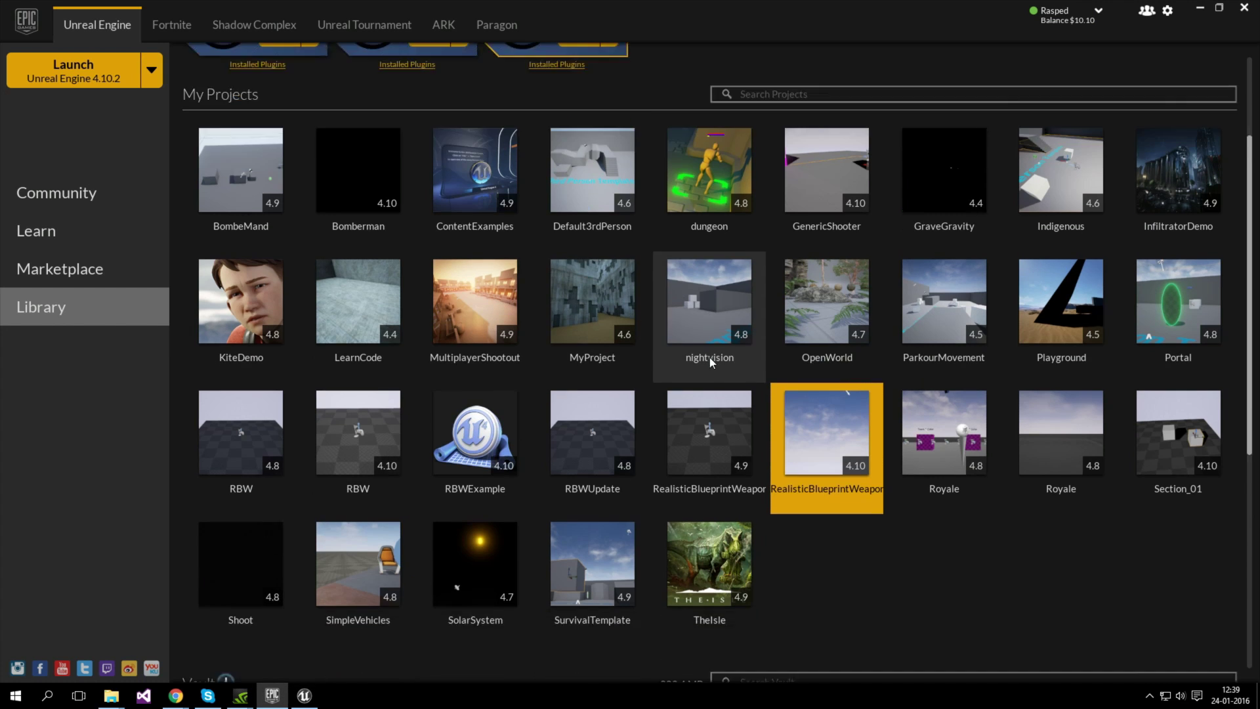
{"action": "scroll", "coordinate": [722, 381], "scroll_direction": "down", "scroll_amount": 2}
{"action": "scroll", "coordinate": [748, 403], "scroll_direction": "down", "scroll_amount": 2}
{"action": "scroll", "coordinate": [788, 387], "scroll_direction": "down", "scroll_amount": 1}
{"action": "scroll", "coordinate": [827, 363], "scroll_direction": "up", "scroll_amount": 2}
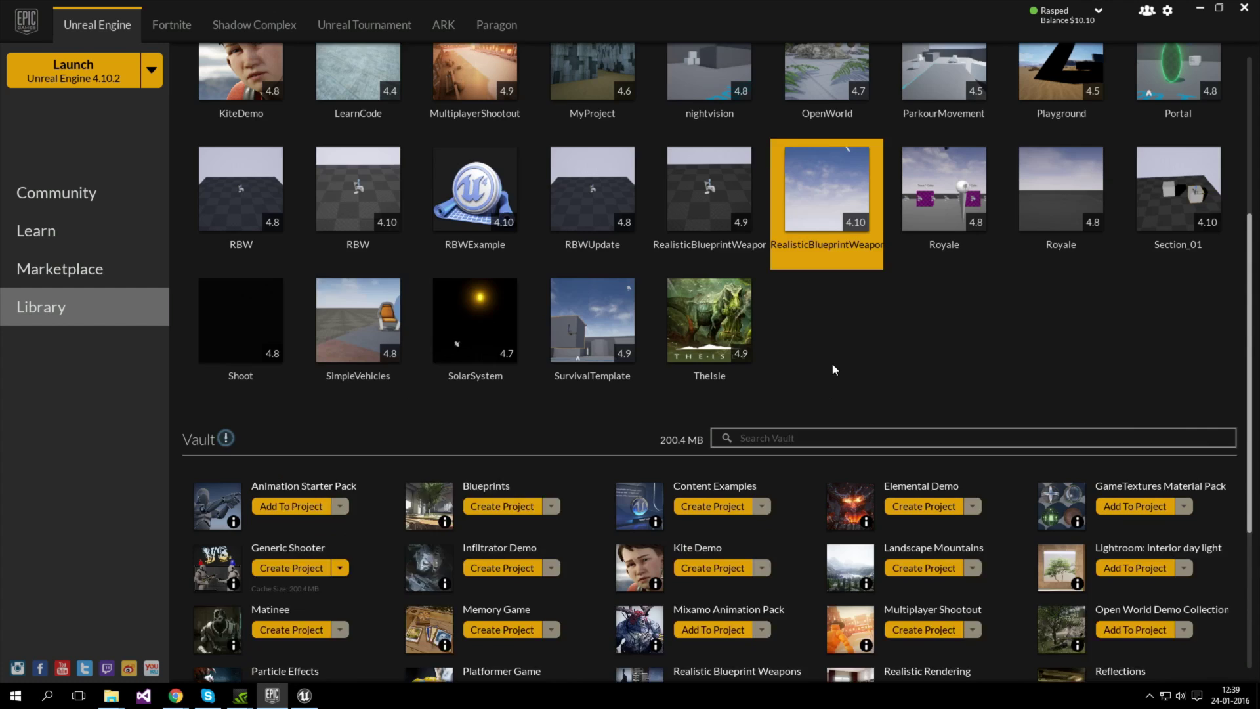
{"action": "scroll", "coordinate": [834, 365], "scroll_direction": "up", "scroll_amount": 3}
{"action": "left_click", "coordinate": [844, 128]}
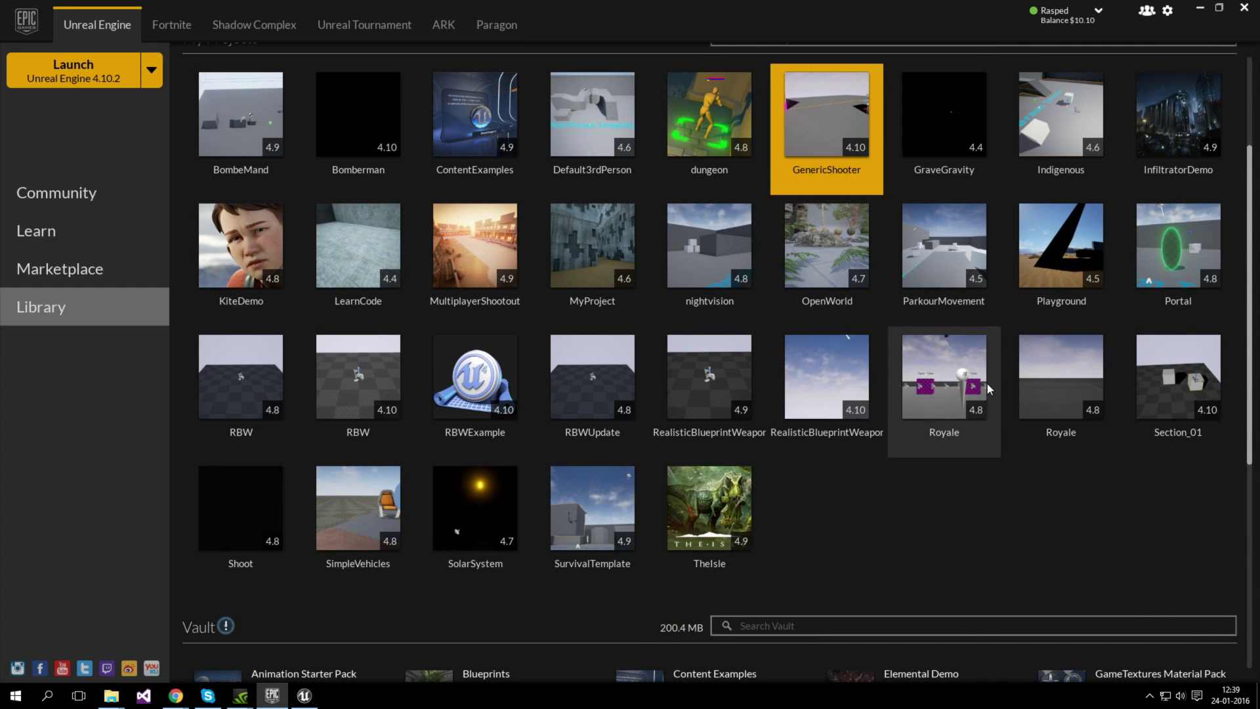
Add the Realistic Blueprint Weapons vault pack to the GenericShooter project.
{"action": "scroll", "coordinate": [1019, 504], "scroll_direction": "down", "scroll_amount": 2}
{"action": "scroll", "coordinate": [896, 498], "scroll_direction": "down", "scroll_amount": 4}
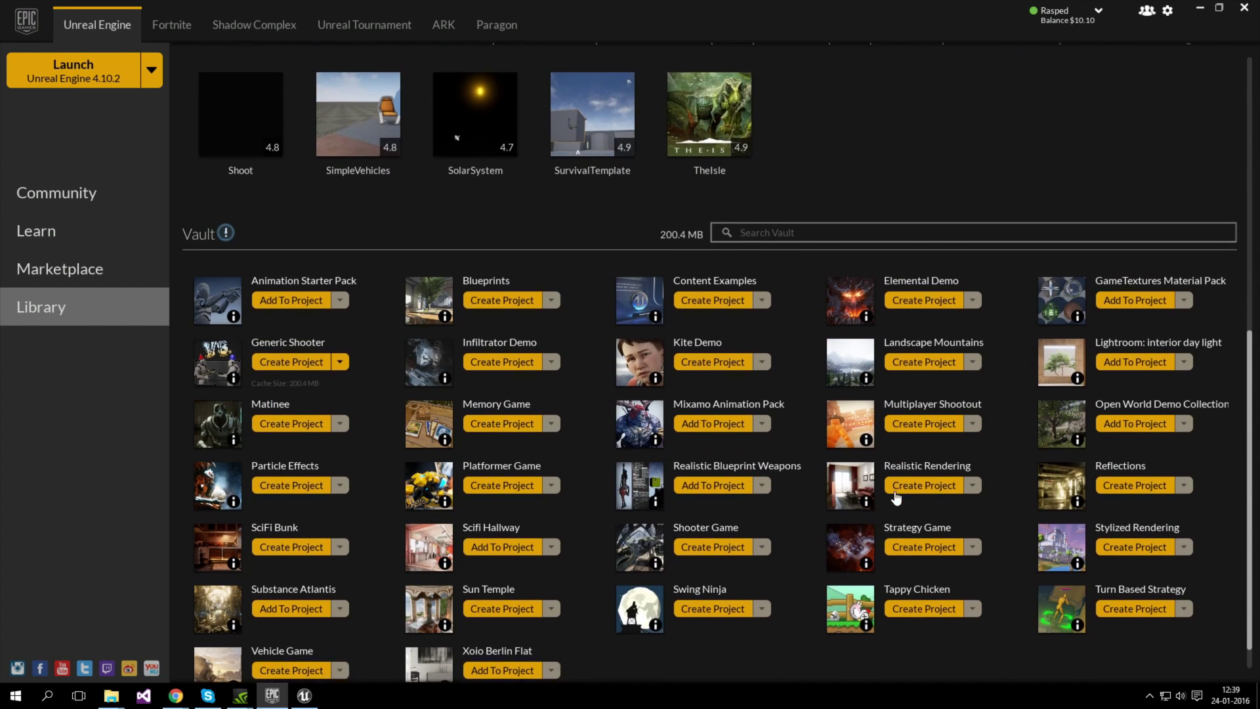
{"action": "scroll", "coordinate": [896, 499], "scroll_direction": "down", "scroll_amount": 1}
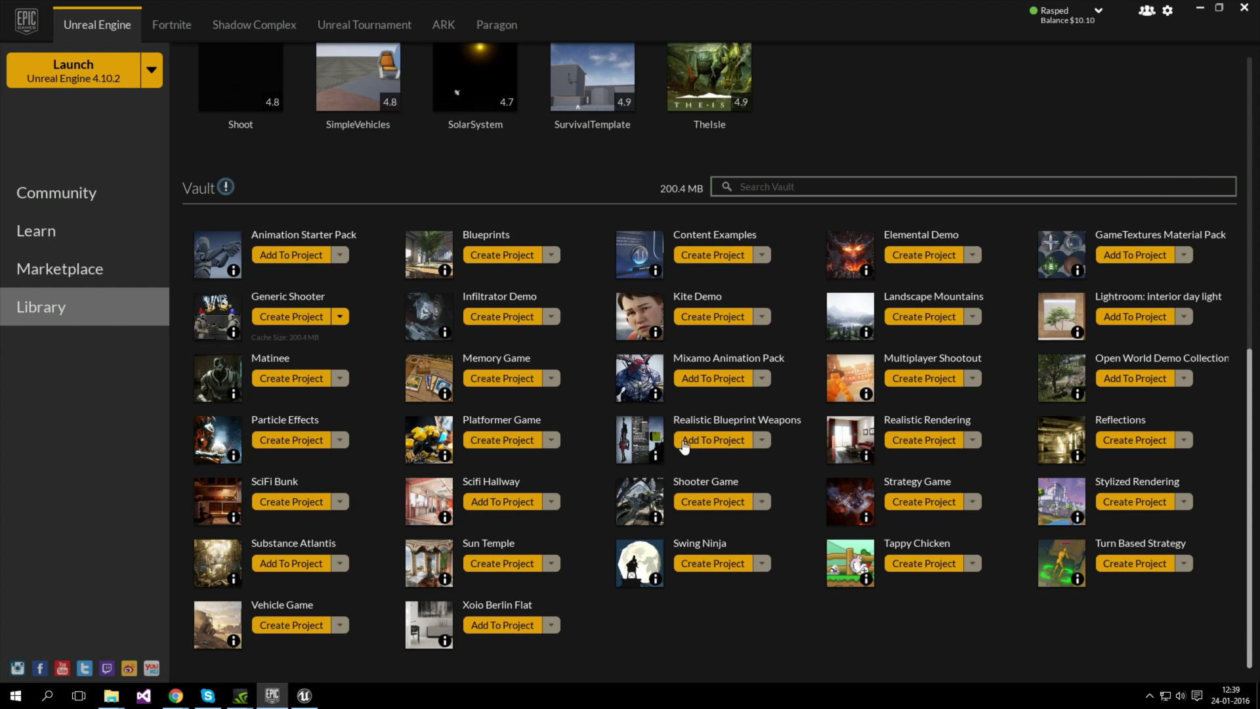
{"action": "left_click", "coordinate": [684, 447]}
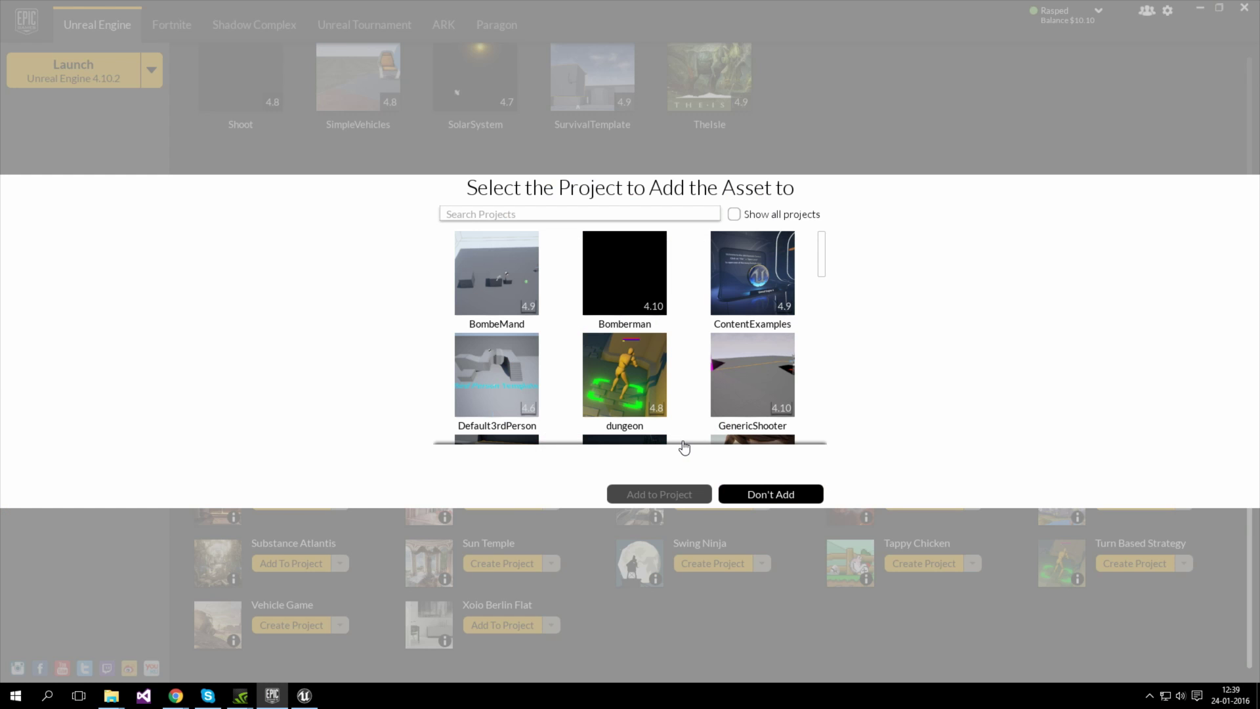
{"action": "left_click", "coordinate": [793, 380]}
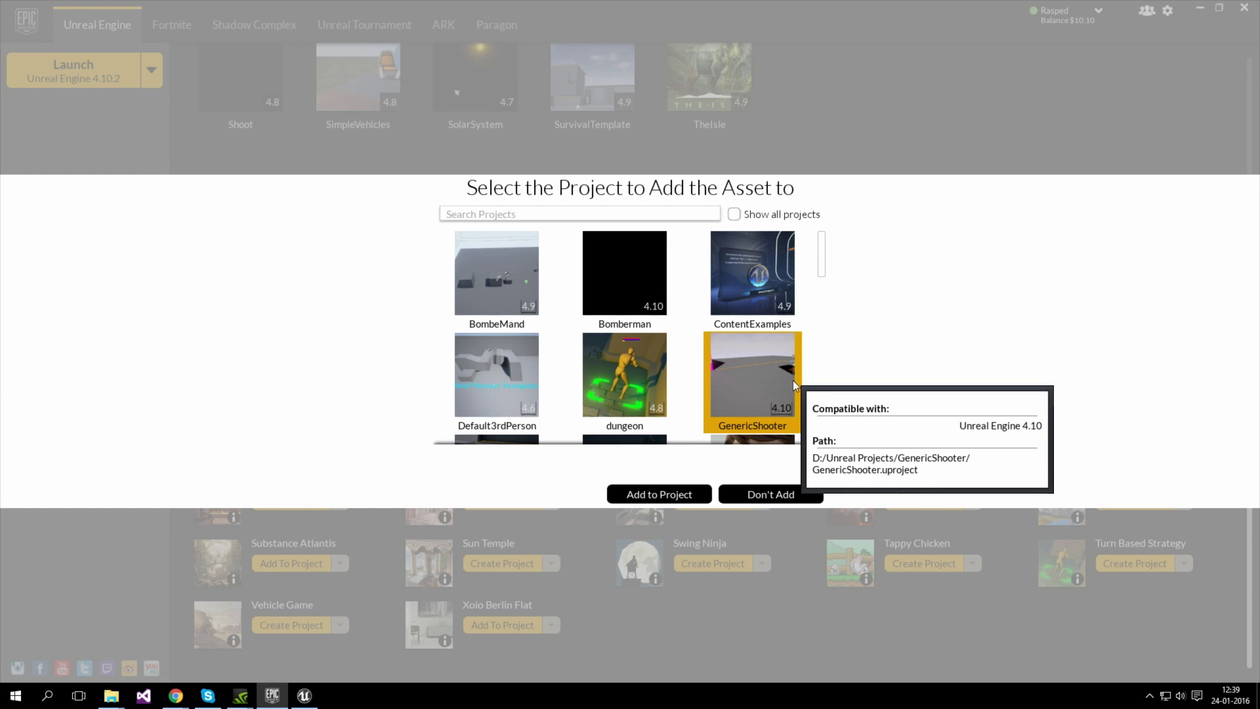
{"action": "left_click", "coordinate": [659, 495]}
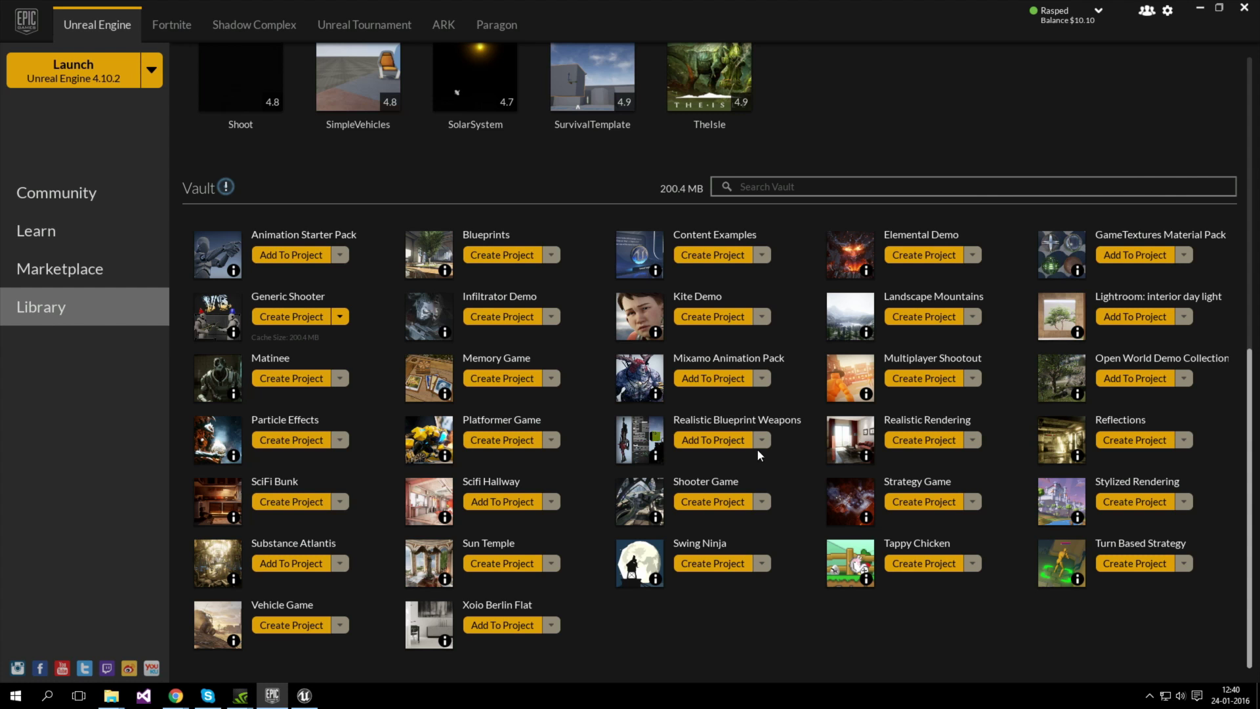
Back in the editor, show the MyCharacter blueprint's context menu with Asset Actions.
{"action": "left_click", "coordinate": [304, 694]}
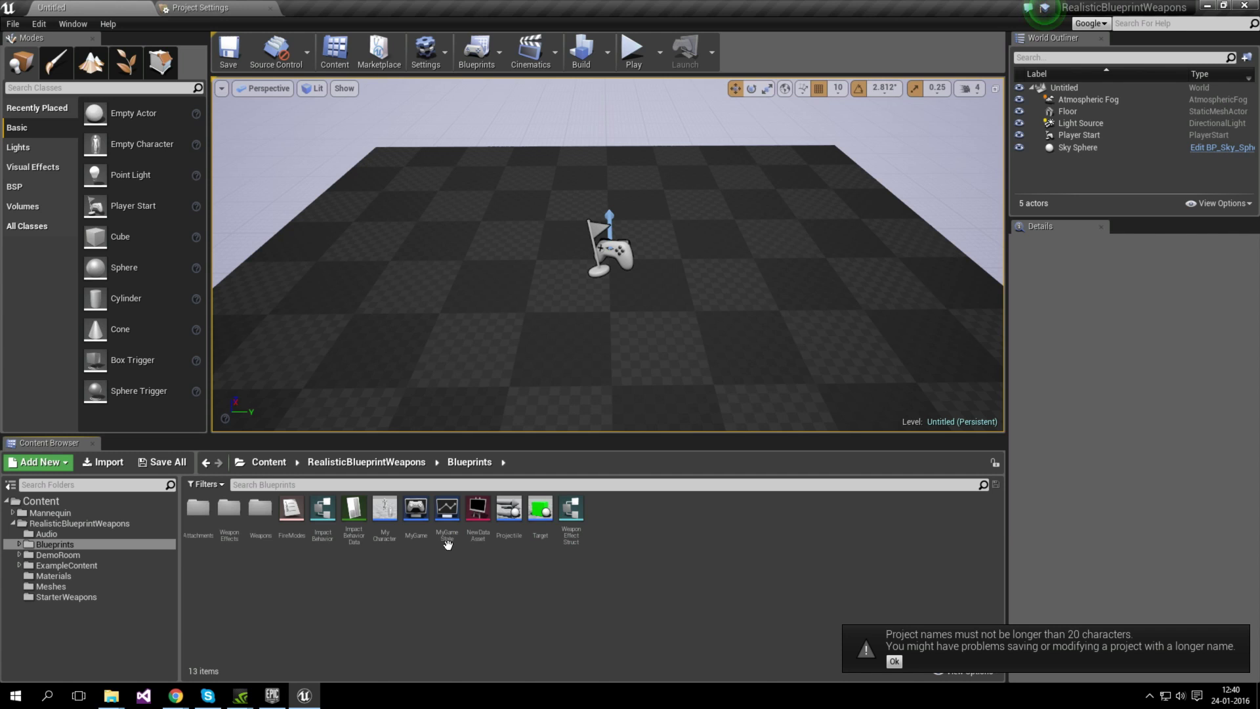
{"action": "left_click", "coordinate": [395, 509]}
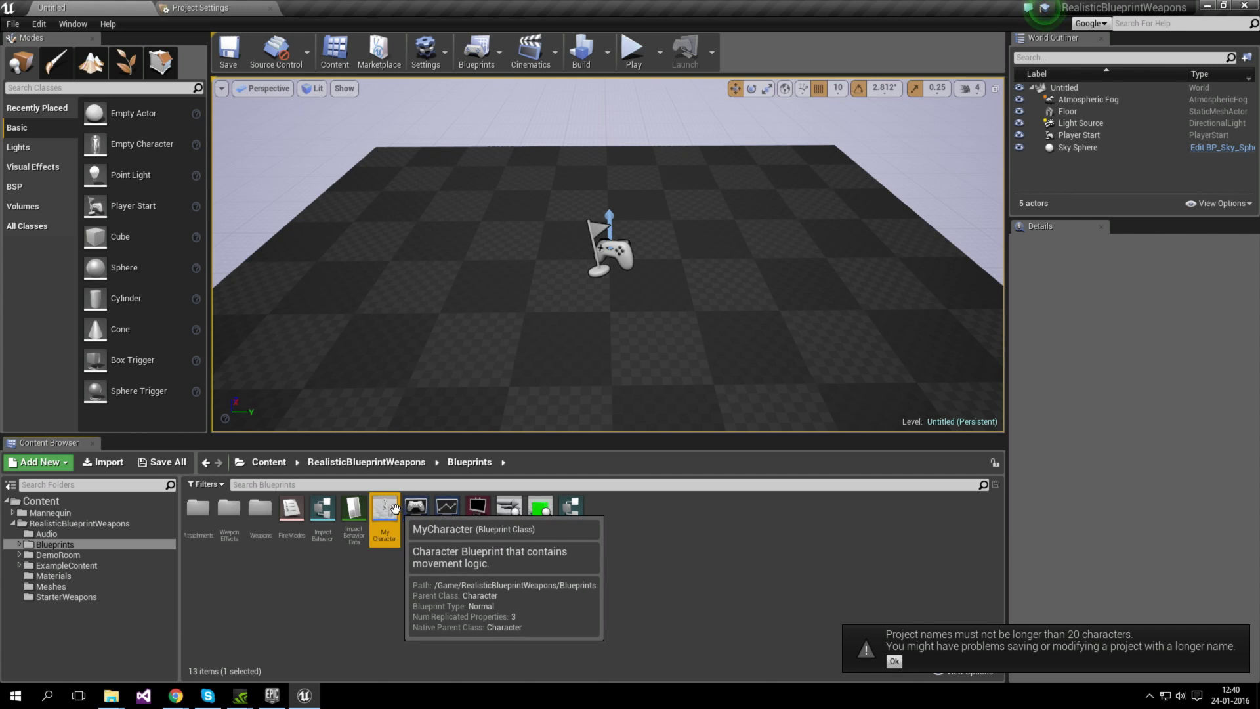
{"action": "right_click", "coordinate": [386, 509]}
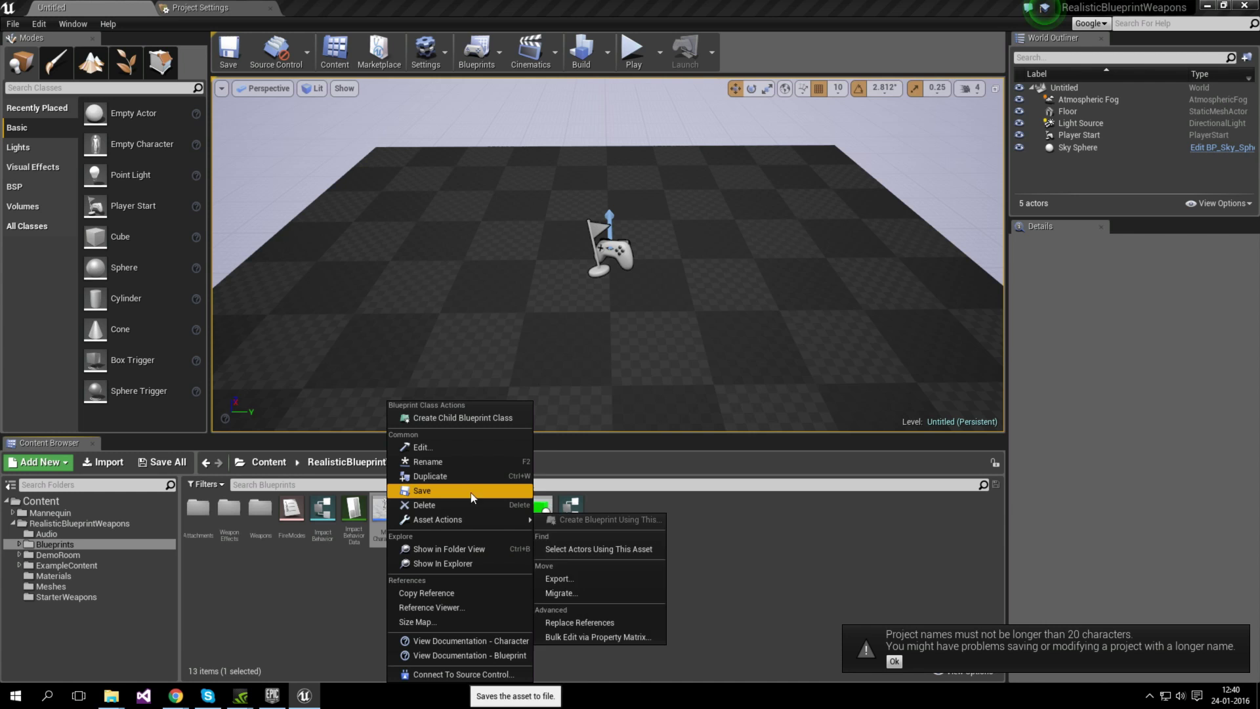
{"action": "left_click", "coordinate": [737, 552]}
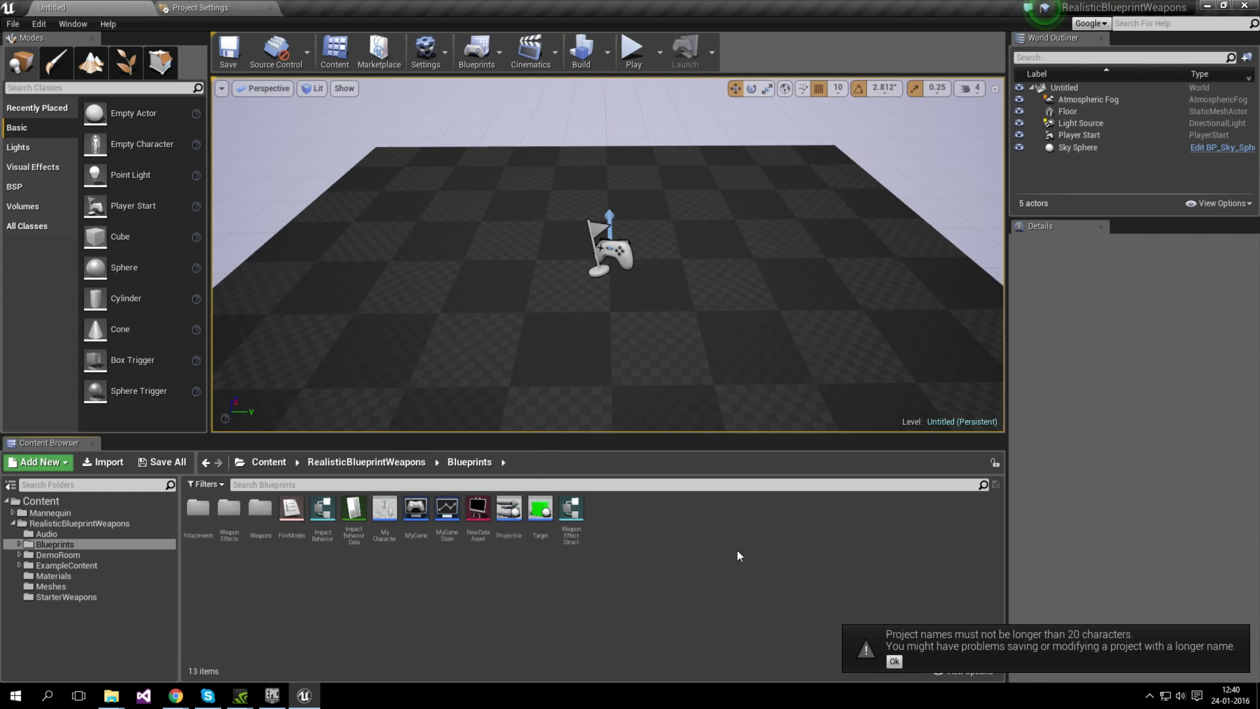
{"action": "right_click", "coordinate": [379, 519]}
{"action": "mouse_move", "coordinate": [429, 518]}
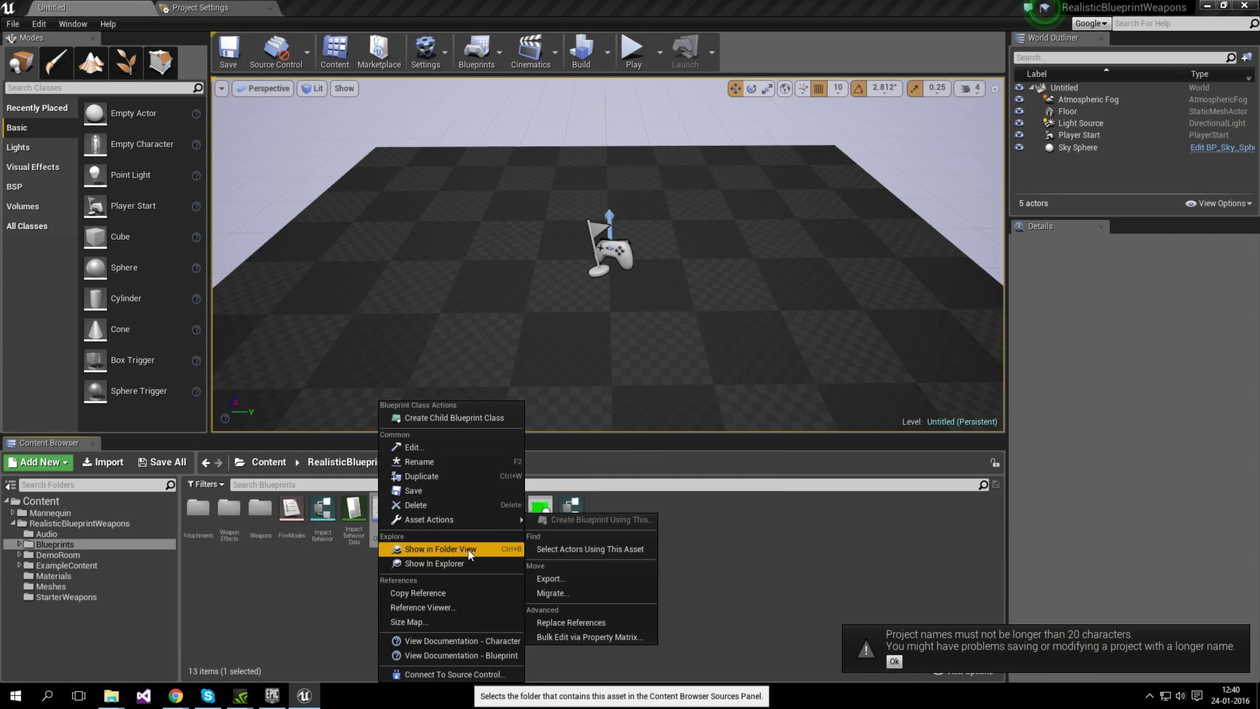
Start migrating MyCharacter and accept the Asset Report's list of dependent assets.
{"action": "left_click", "coordinate": [575, 593]}
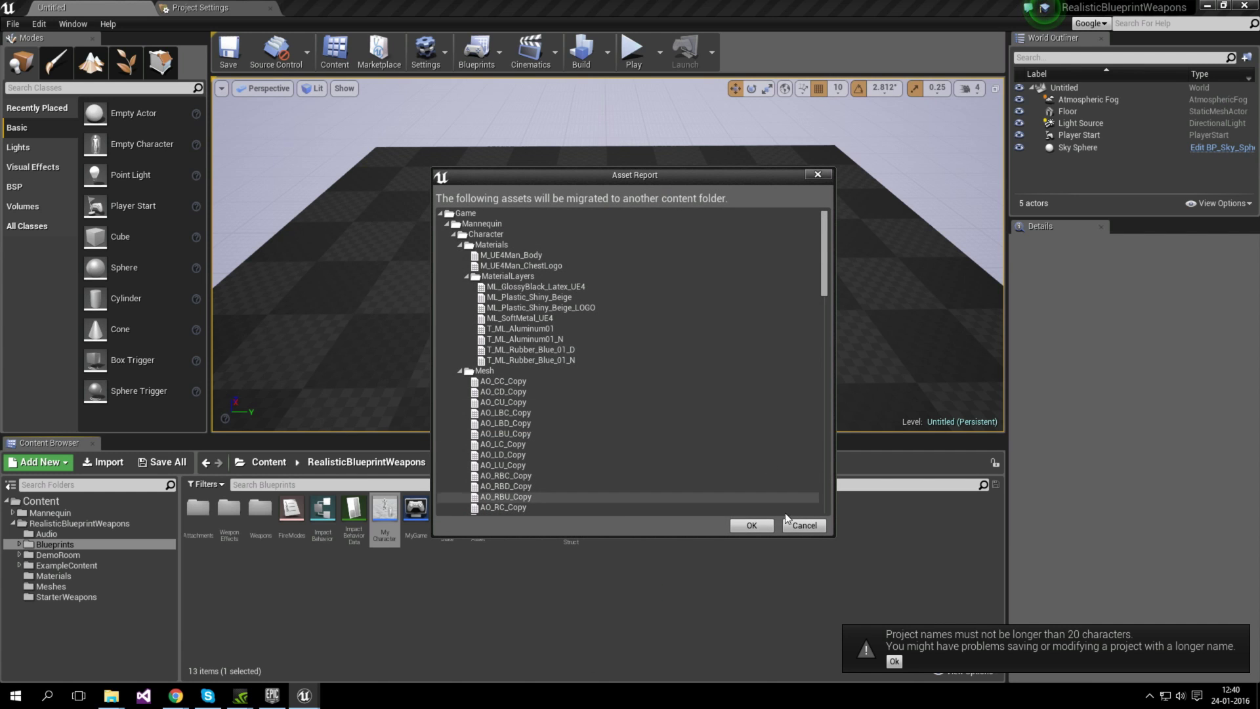
{"action": "left_click_drag", "start_coordinate": [825, 269], "coordinate": [819, 485]}
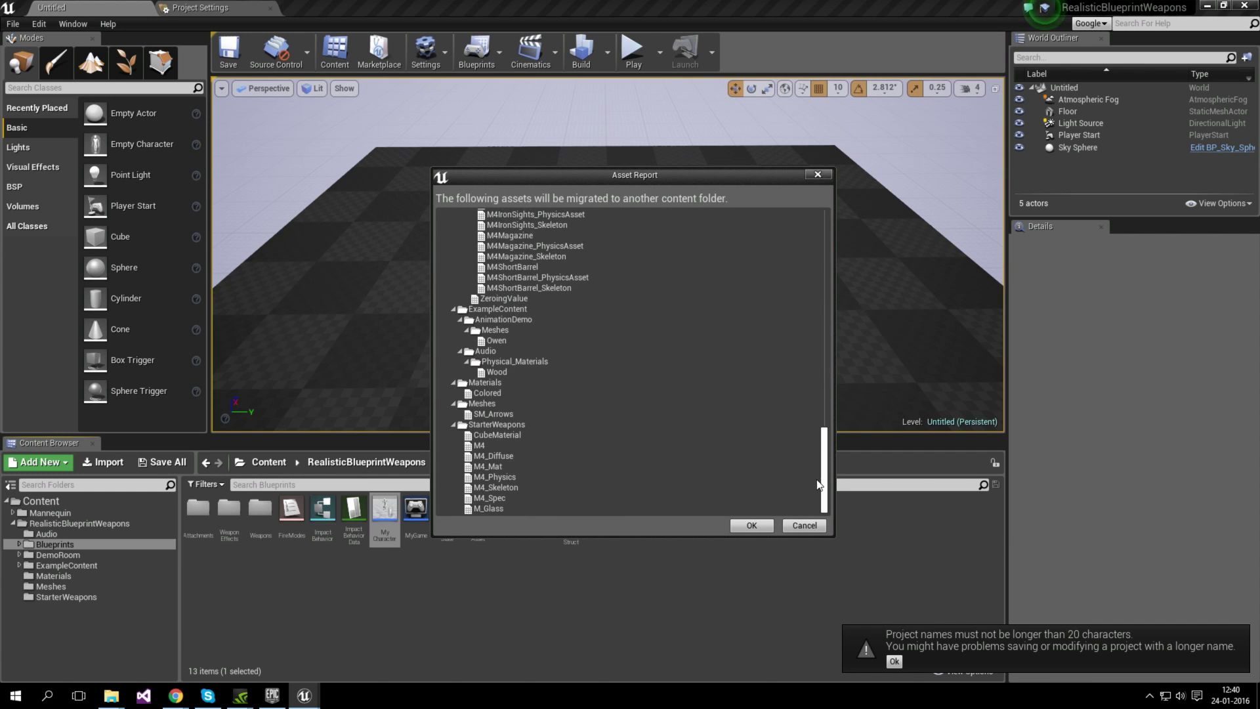
{"action": "left_click", "coordinate": [751, 526]}
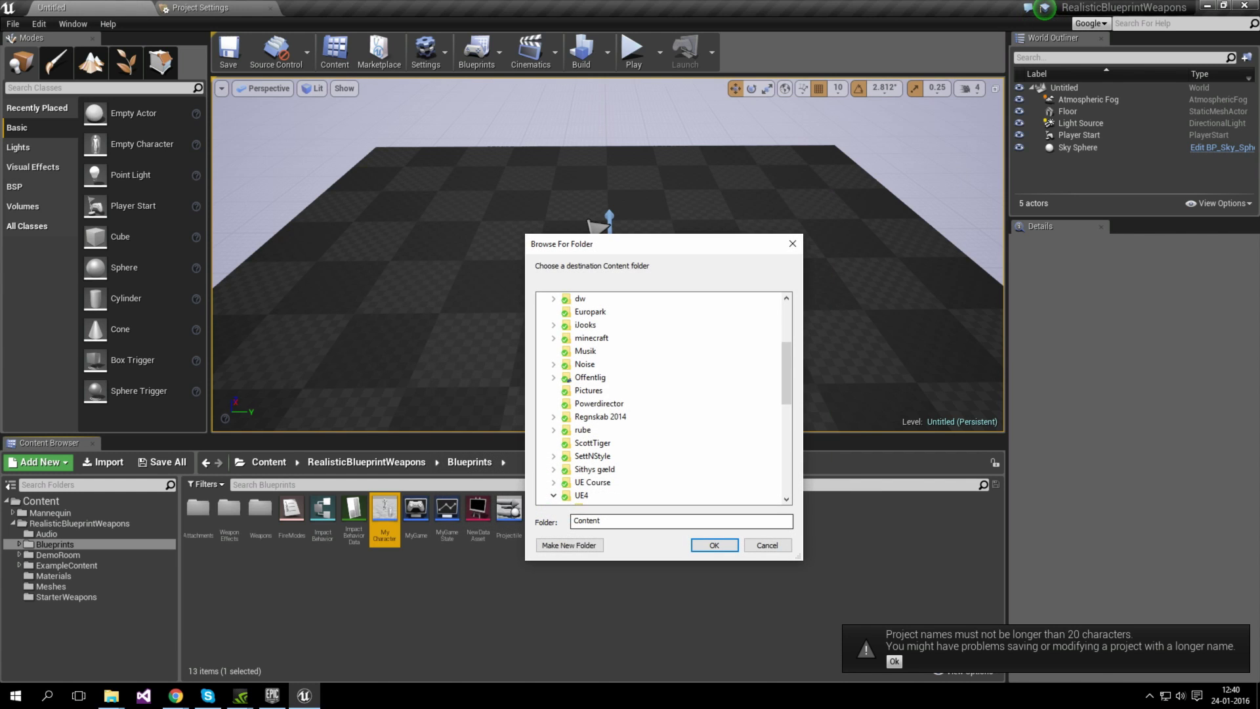
{"action": "left_click_drag", "start_coordinate": [786, 380], "coordinate": [782, 476]}
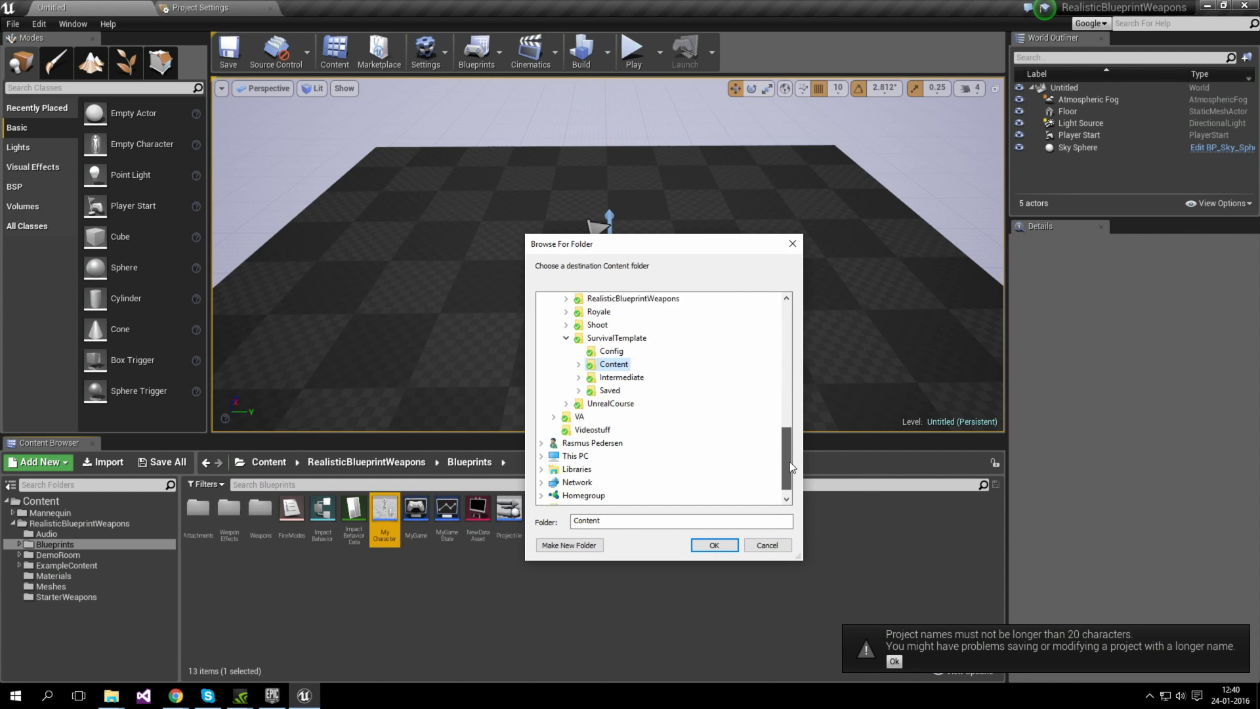
Migrate to D:/Unreal Projects/GenericShooter/Content, copying 99 files.
{"action": "left_click", "coordinate": [542, 443]}
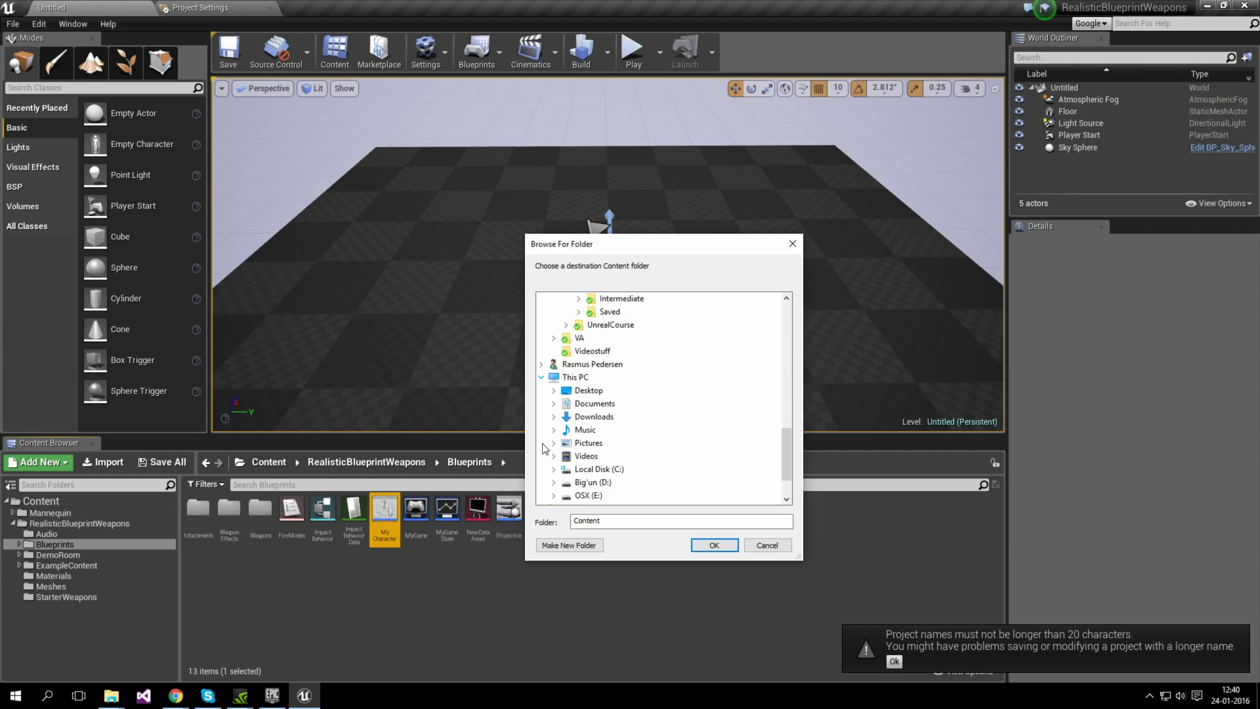
{"action": "left_click", "coordinate": [585, 432]}
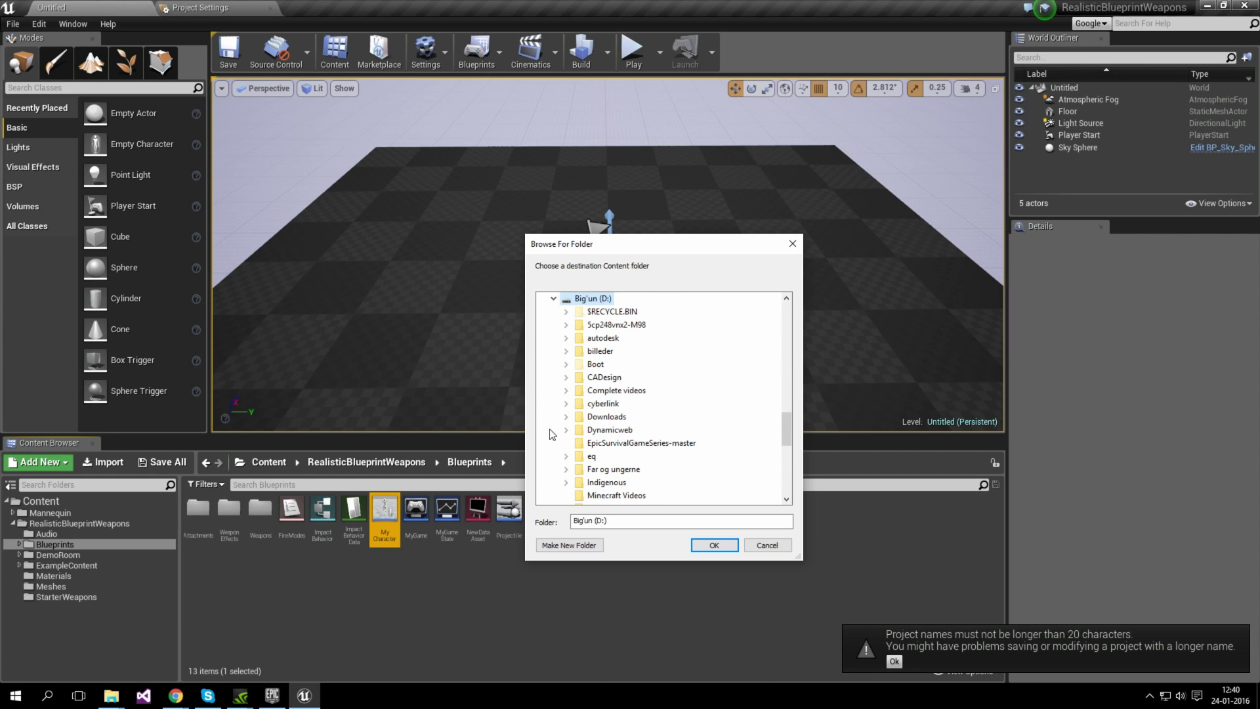
{"action": "scroll", "coordinate": [617, 407], "scroll_direction": "down", "scroll_amount": 5}
{"action": "scroll", "coordinate": [622, 420], "scroll_direction": "down", "scroll_amount": 3}
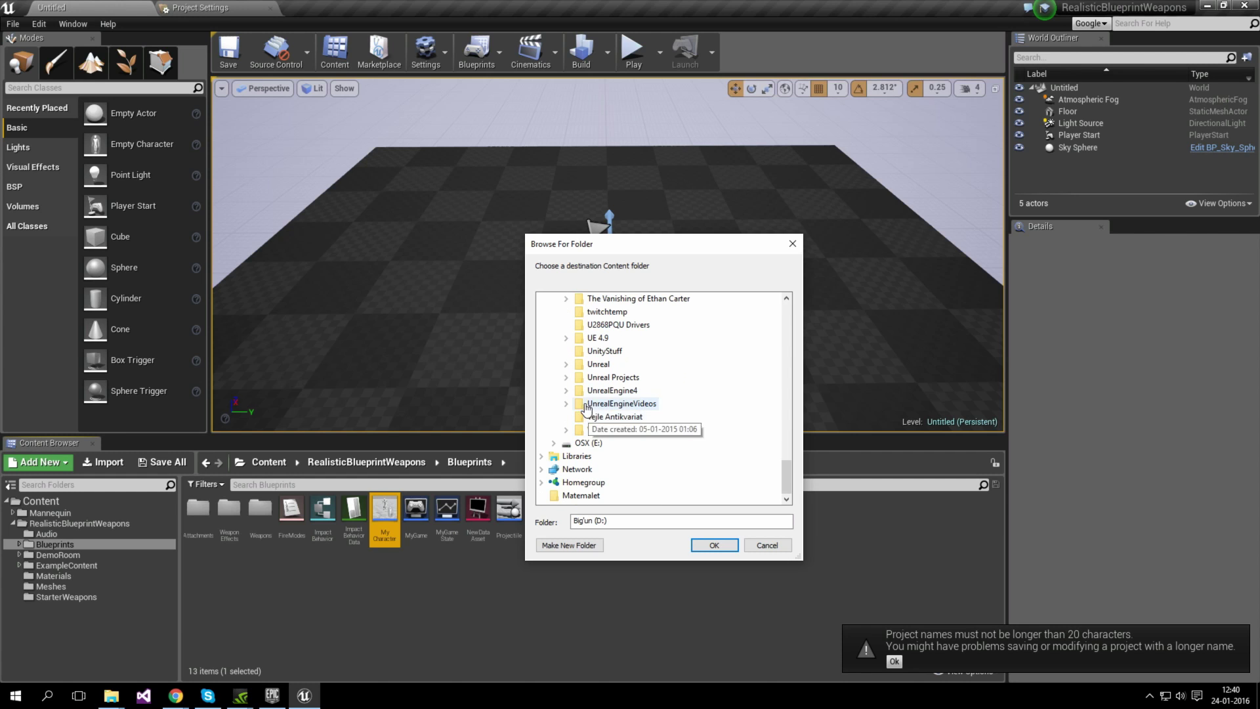
{"action": "left_click", "coordinate": [566, 378]}
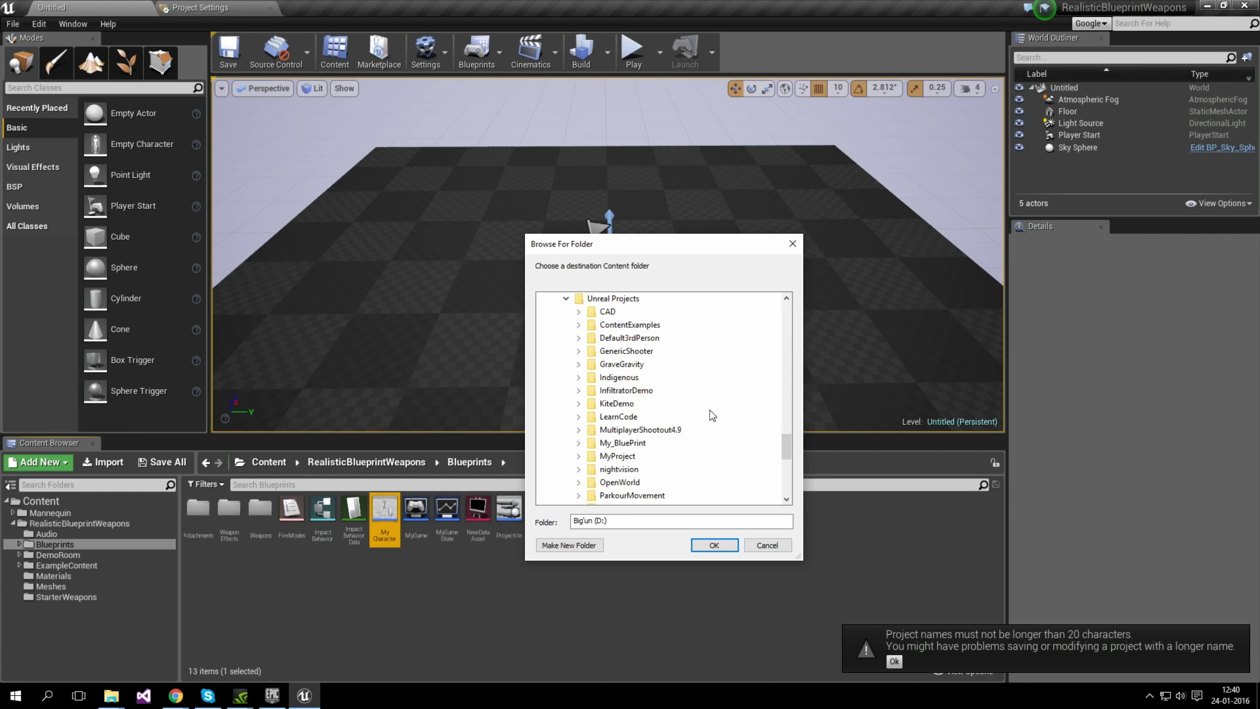
{"action": "left_click", "coordinate": [597, 353]}
{"action": "left_click", "coordinate": [578, 352]}
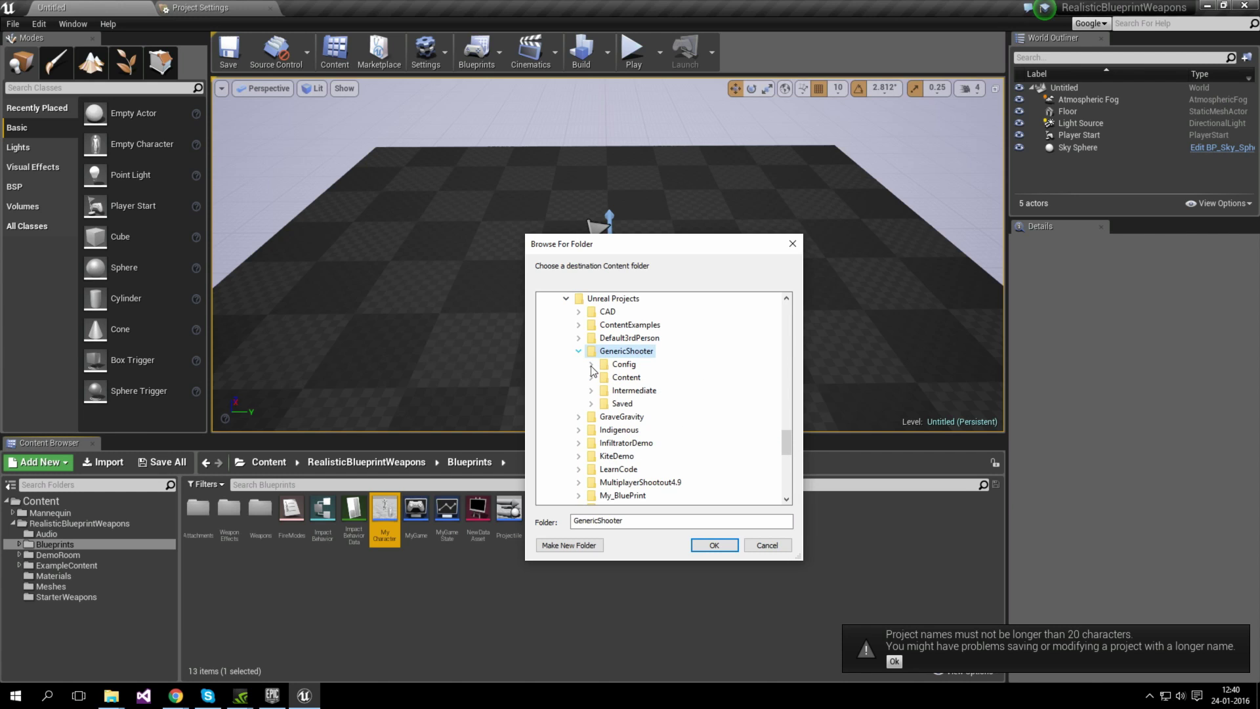
{"action": "double_click", "coordinate": [637, 383]}
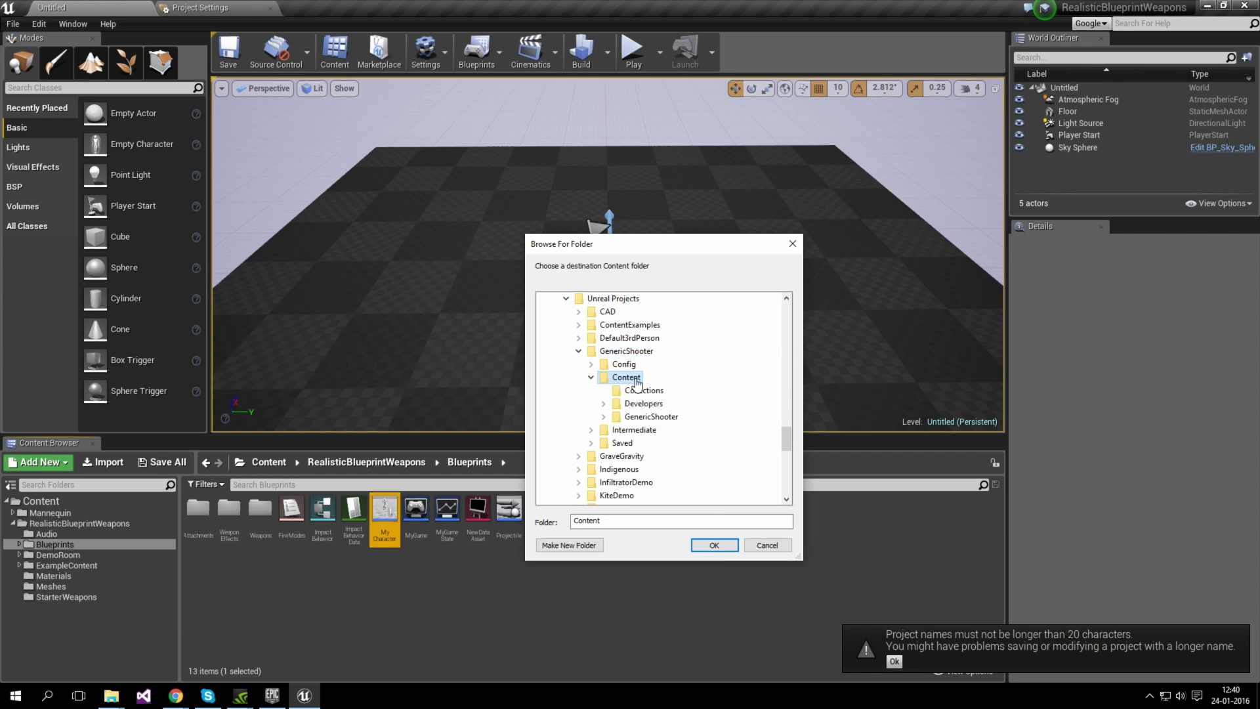
{"action": "left_click", "coordinate": [714, 545]}
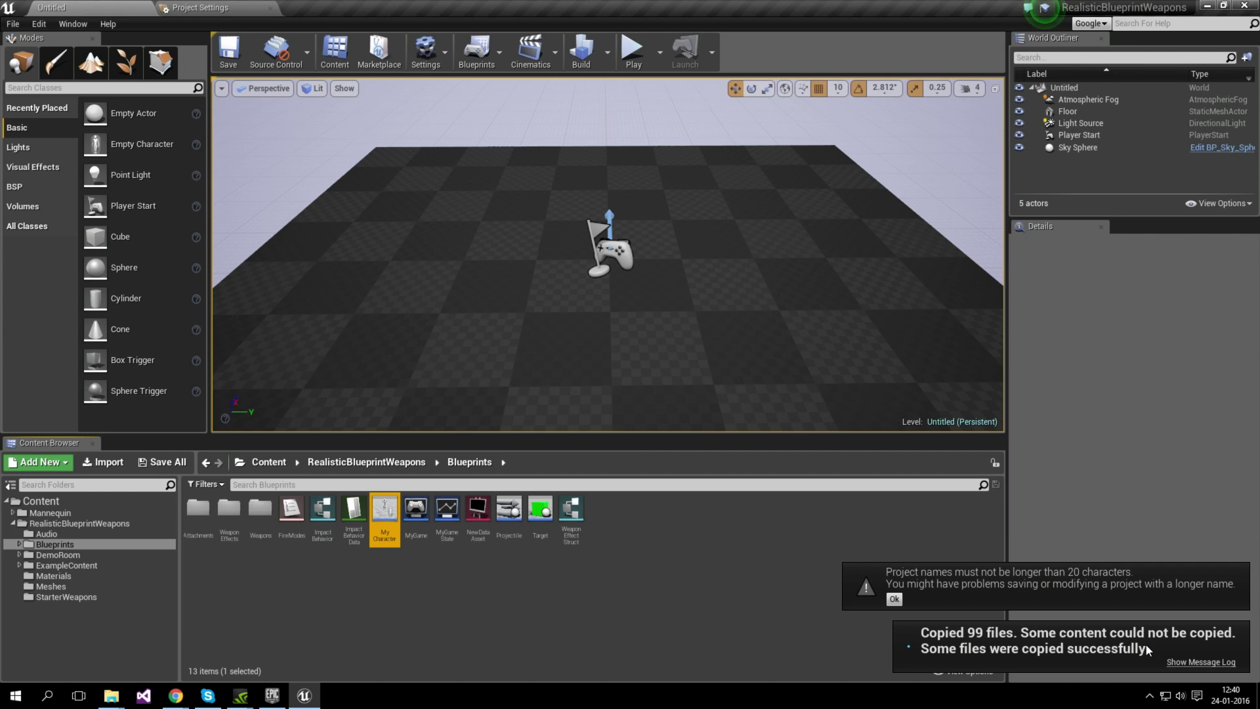
Launch GenericShooter from My Projects in the Epic Games Launcher library.
{"action": "left_click", "coordinate": [715, 592]}
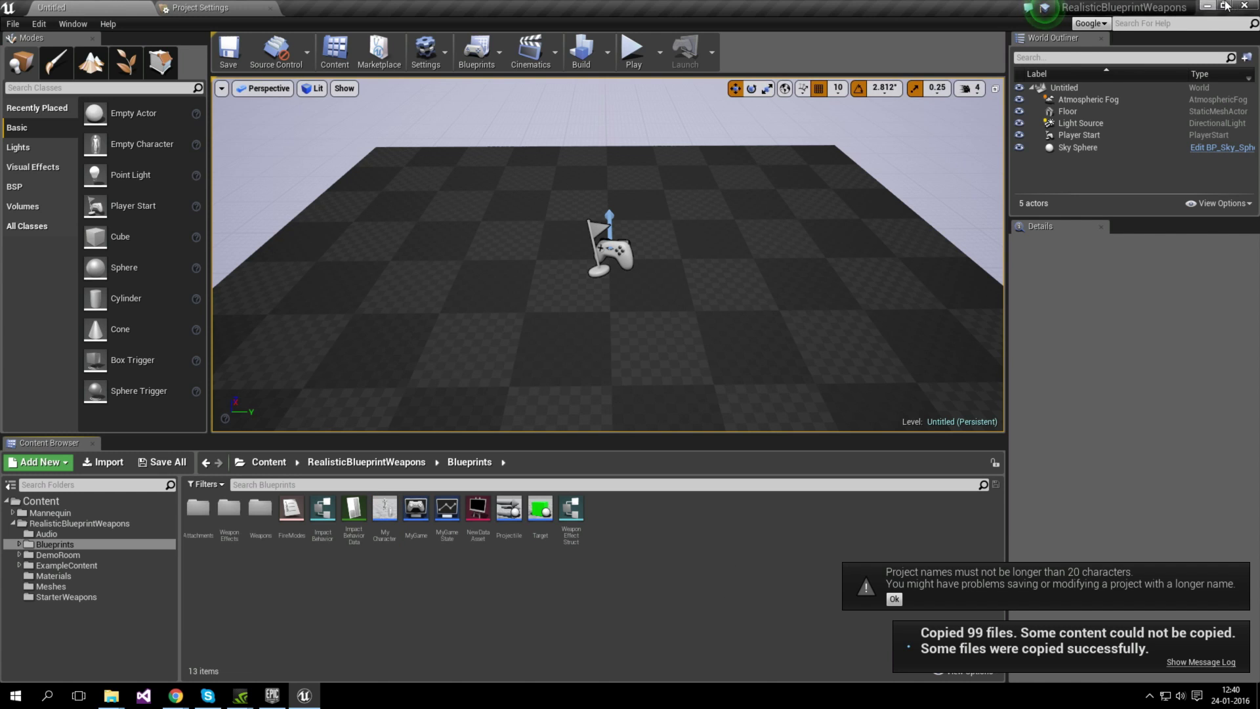
{"action": "left_click", "coordinate": [271, 695]}
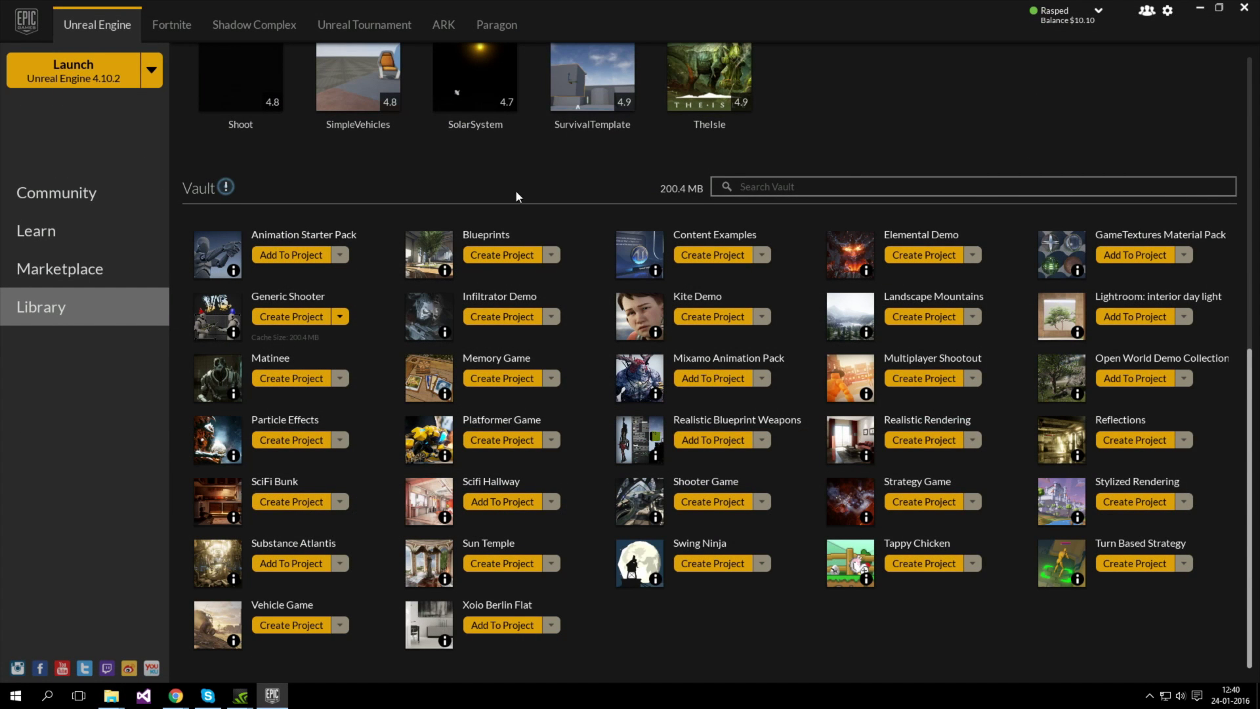
{"action": "scroll", "coordinate": [516, 195], "scroll_direction": "up", "scroll_amount": 1}
{"action": "scroll", "coordinate": [657, 230], "scroll_direction": "up", "scroll_amount": 2}
{"action": "scroll", "coordinate": [779, 288], "scroll_direction": "up", "scroll_amount": 3}
{"action": "scroll", "coordinate": [788, 308], "scroll_direction": "up", "scroll_amount": 2}
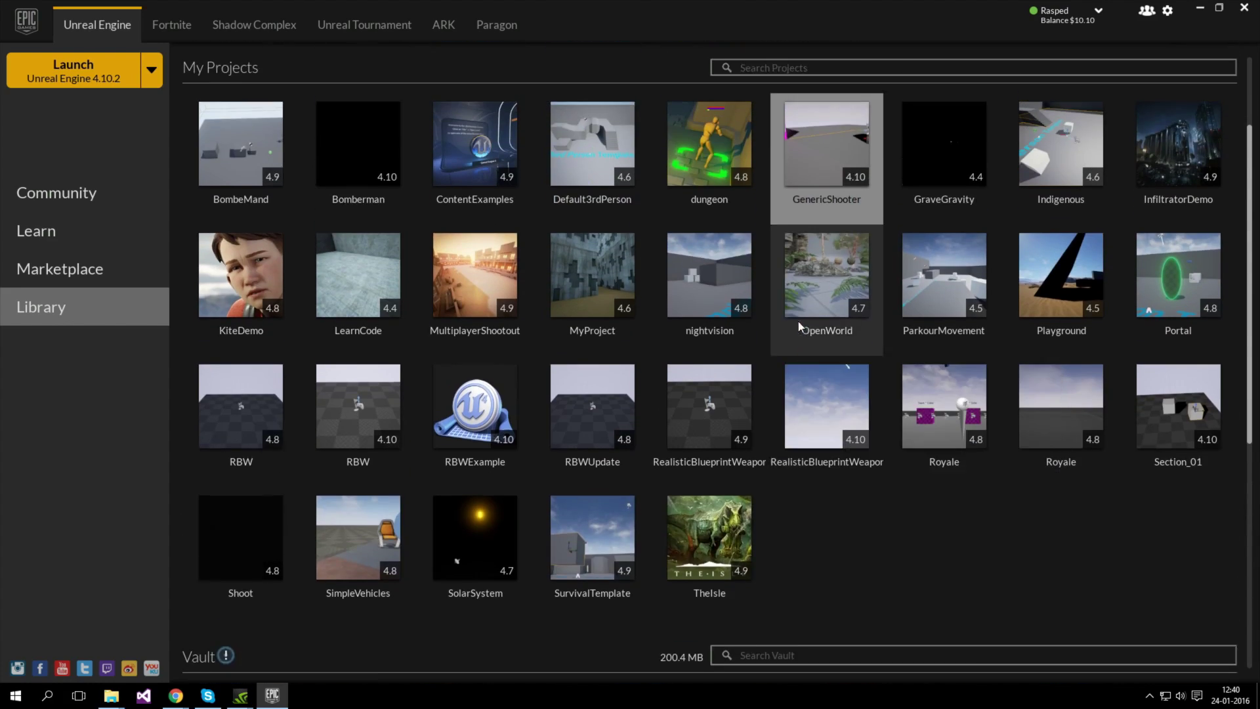
{"action": "double_click", "coordinate": [831, 164]}
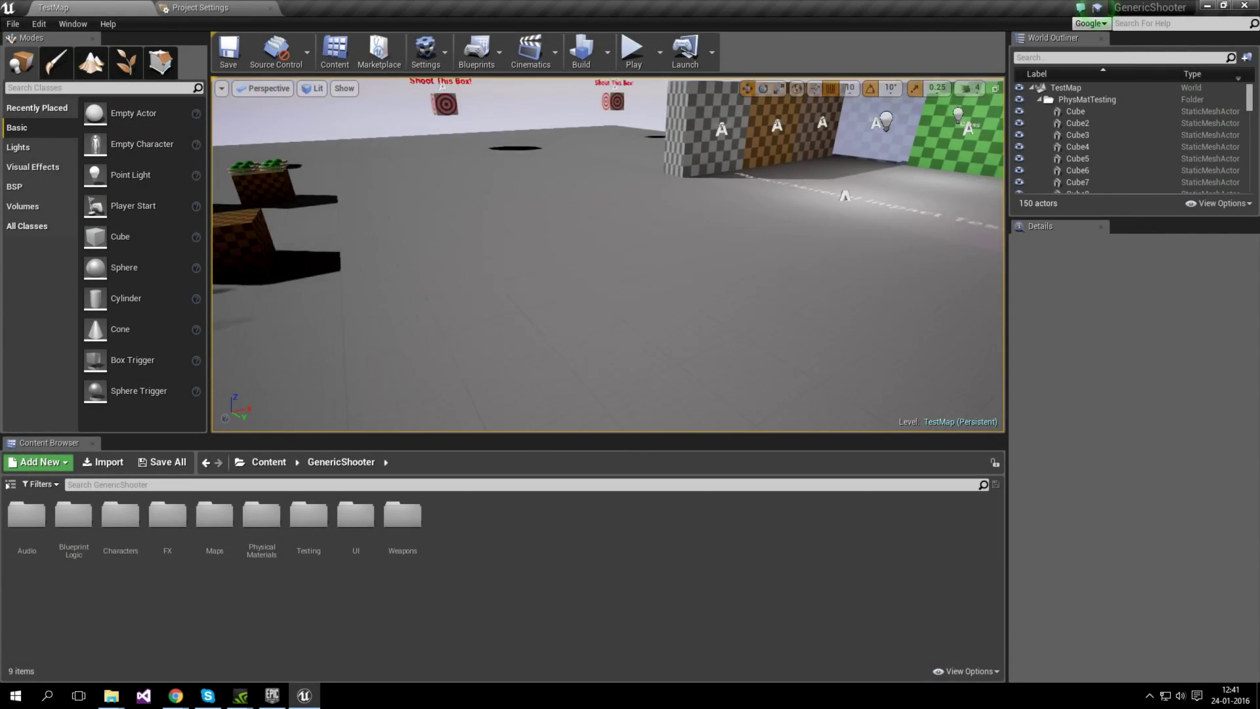
Set the BP_TeamDeathmatch world override game mode's pawn class to MyCharacter.
{"action": "left_click", "coordinate": [501, 54]}
{"action": "mouse_move", "coordinate": [538, 220]}
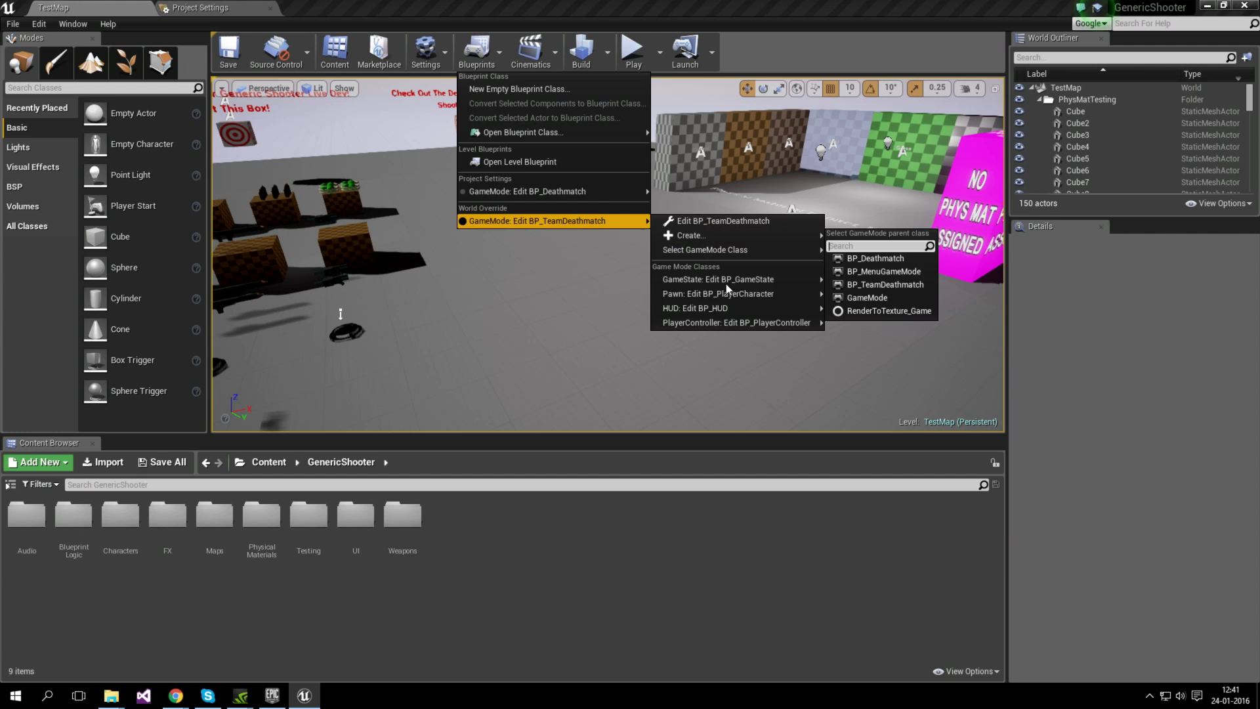
{"action": "mouse_move", "coordinate": [737, 293]}
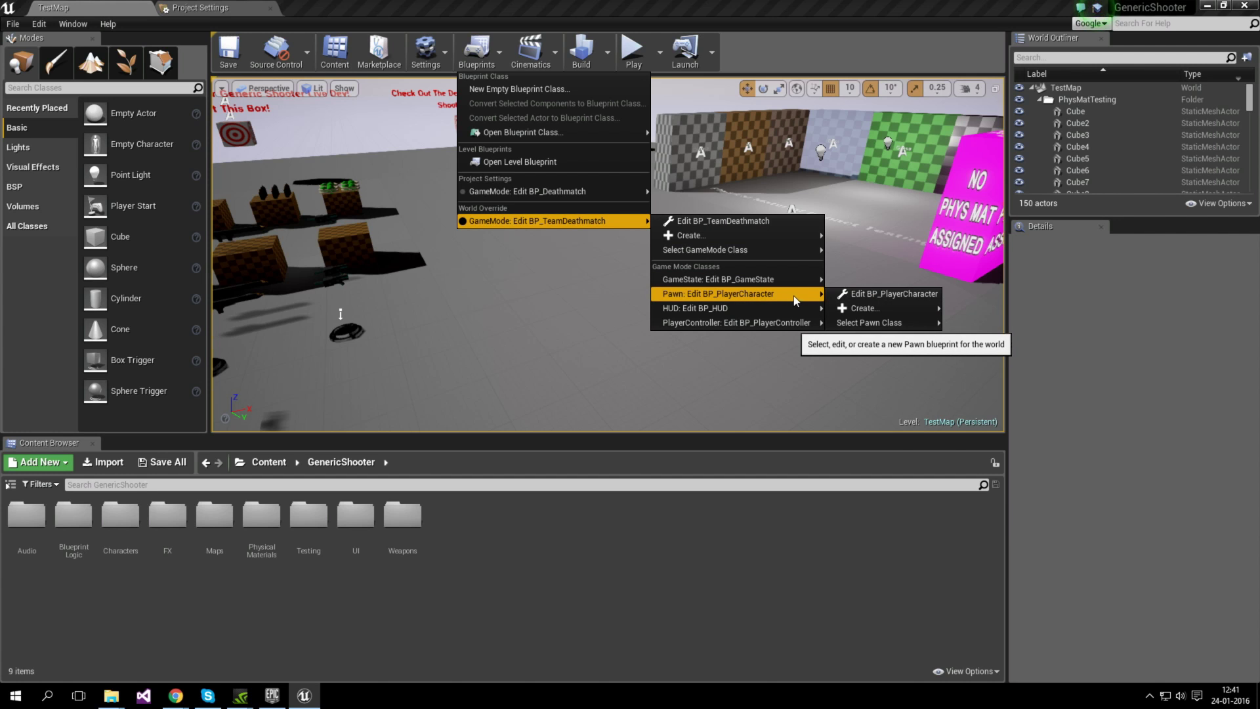
{"action": "mouse_move", "coordinate": [869, 322]}
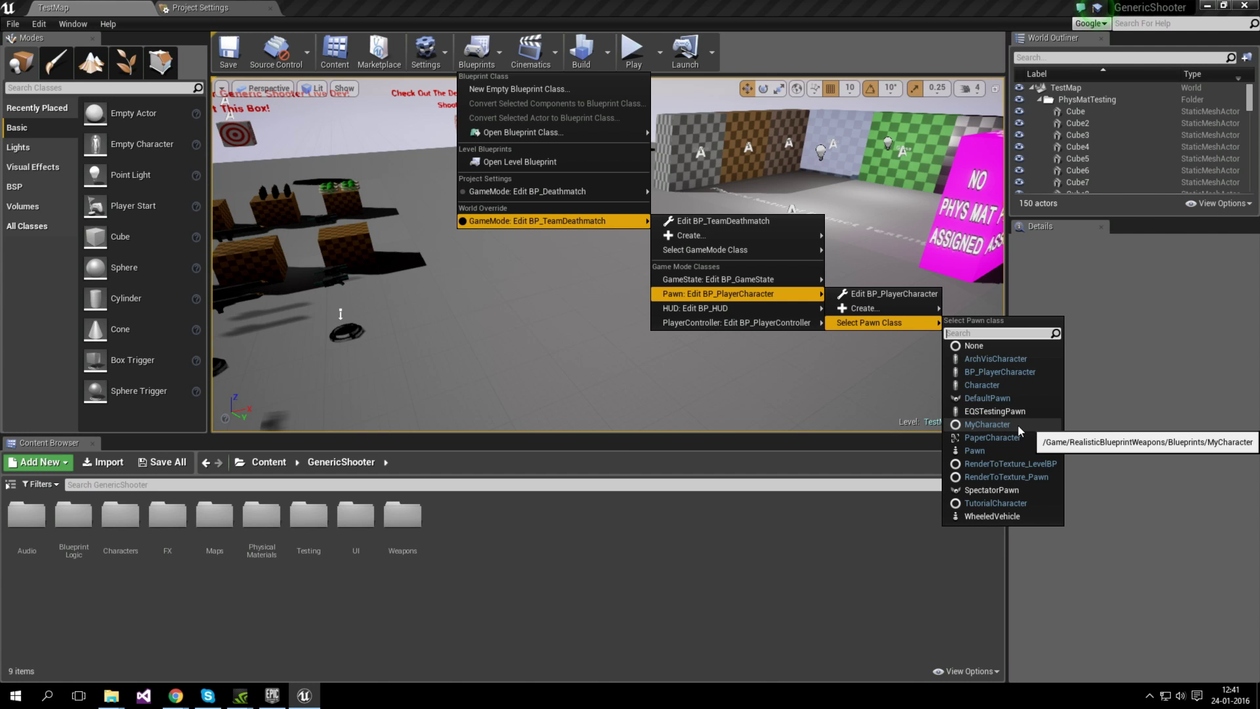
{"action": "left_click", "coordinate": [987, 425]}
{"action": "left_click", "coordinate": [972, 394]}
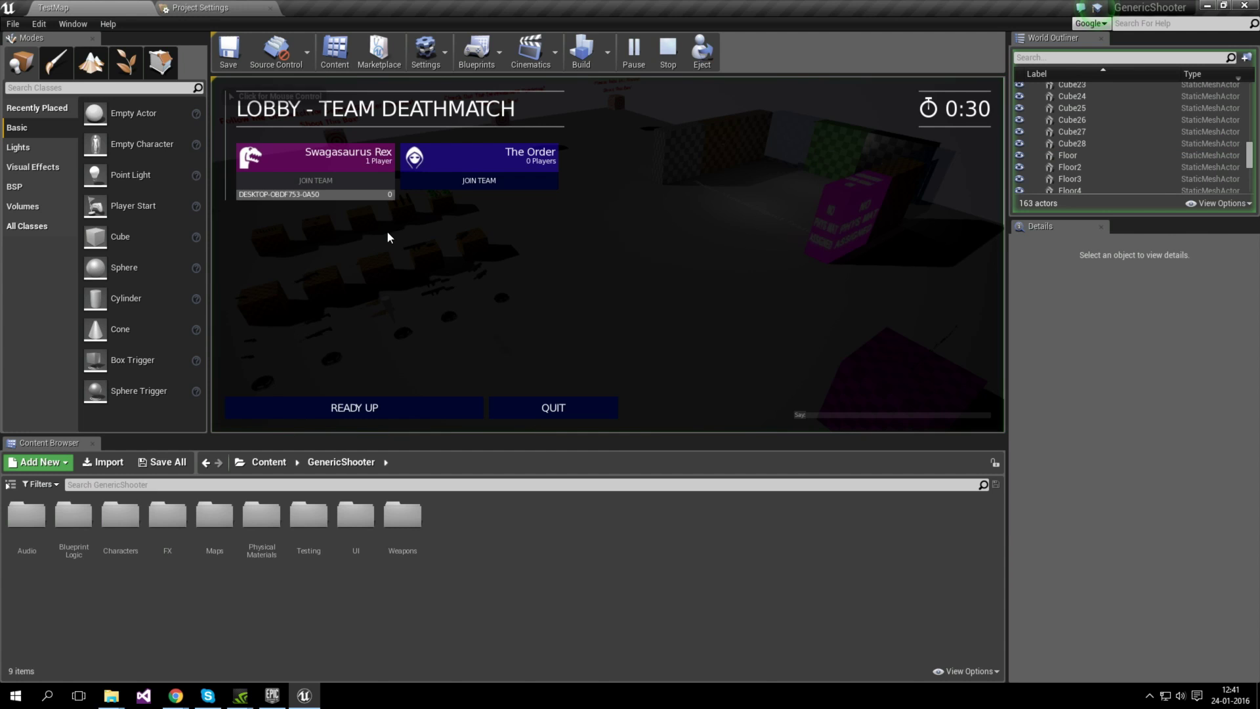
Playtest via Ready Up, stop with Esc, then browse to RealisticBlueprintWeapons > Blueprints.
{"action": "left_click", "coordinate": [370, 408]}
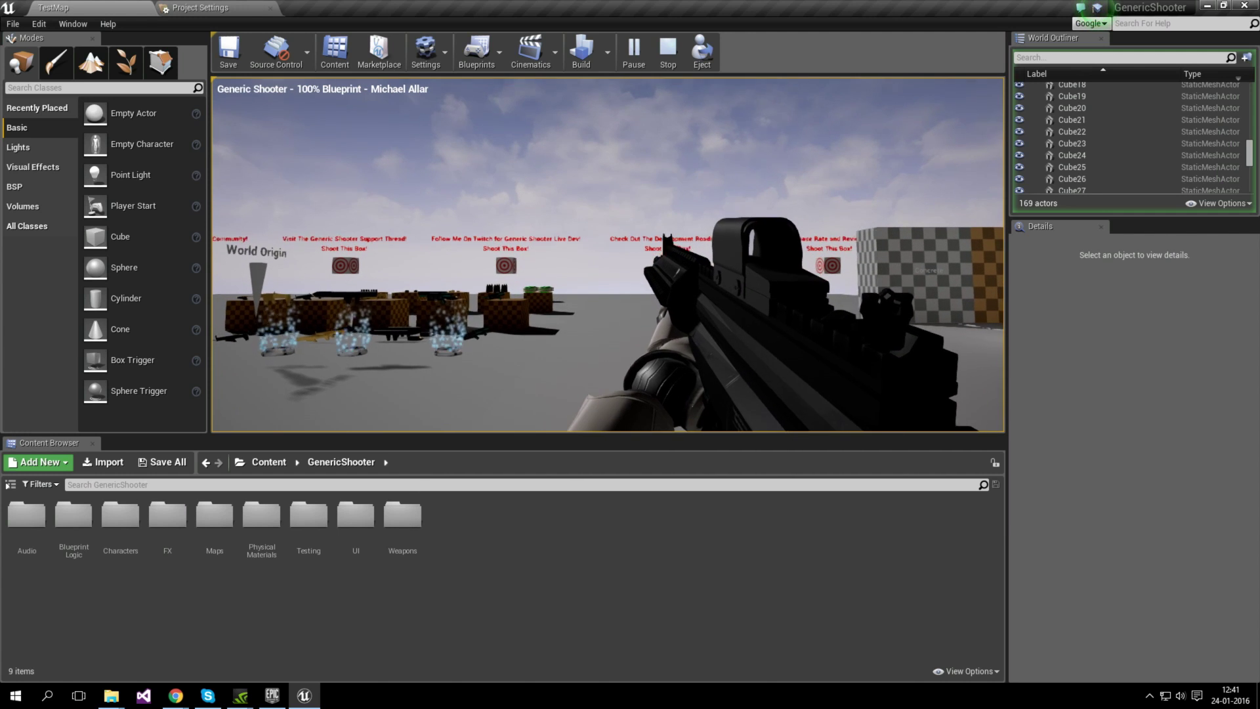
{"action": "key", "text": "Escape"}
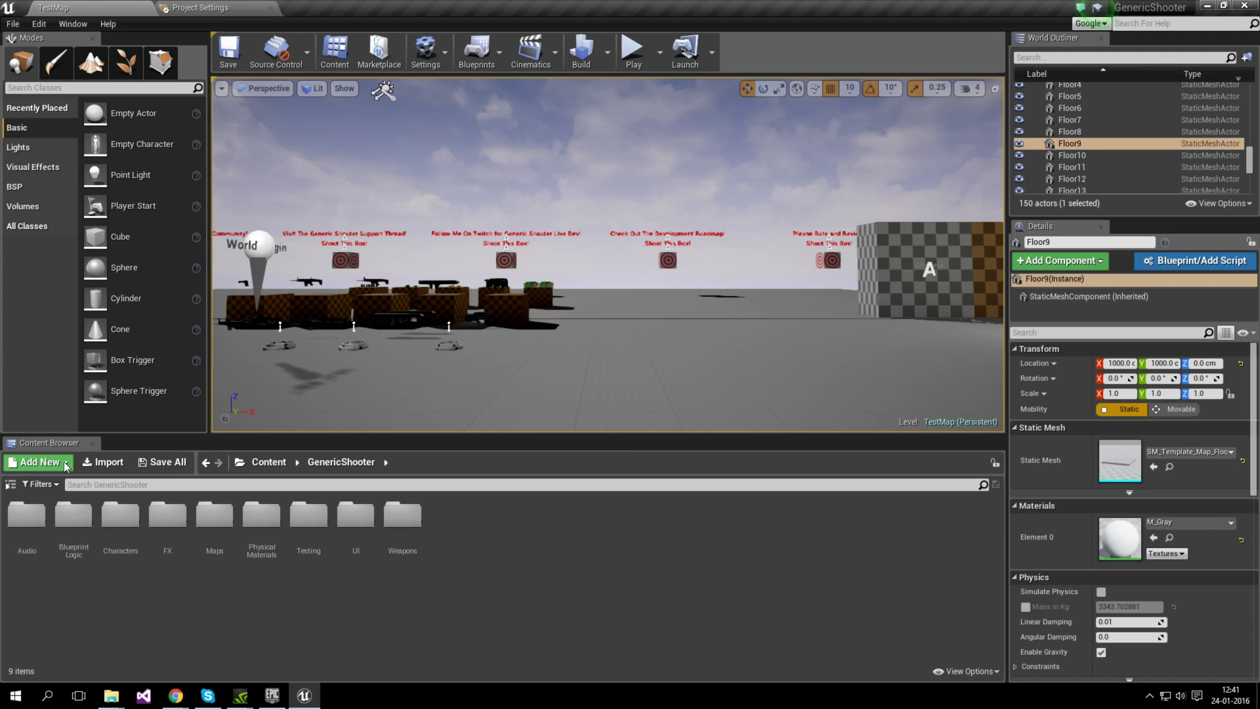
{"action": "left_click", "coordinate": [270, 462]}
{"action": "double_click", "coordinate": [120, 516]}
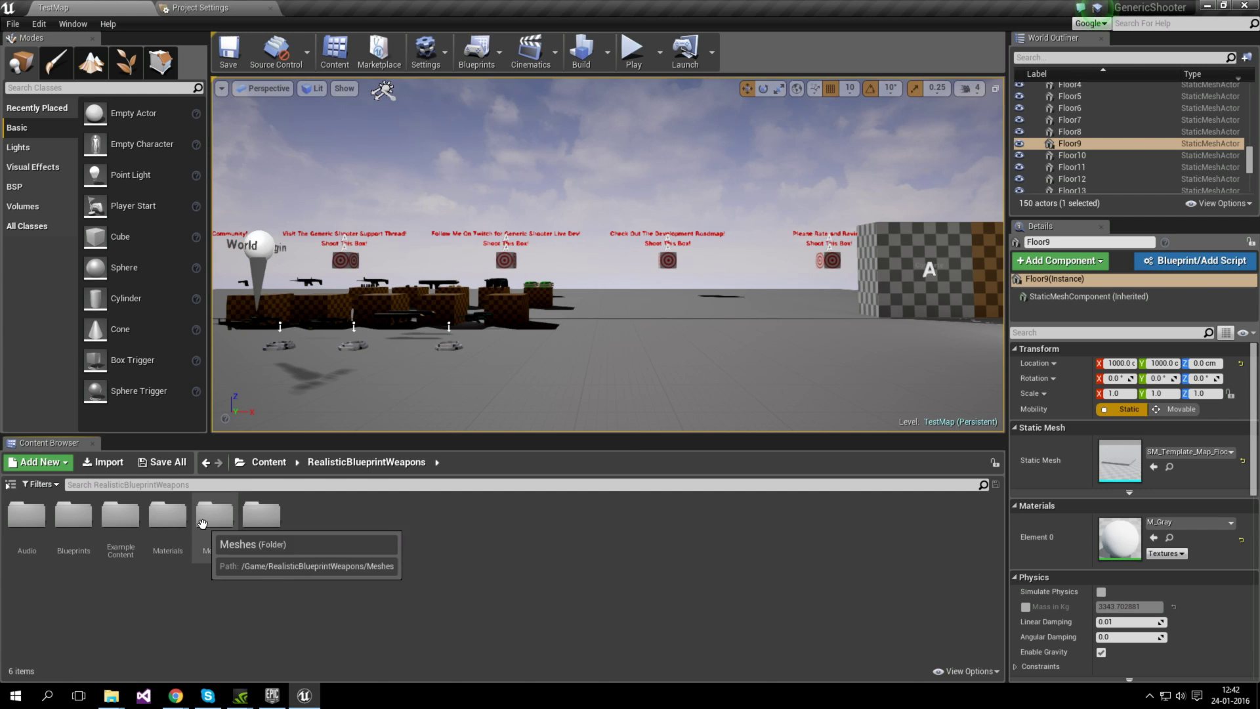
{"action": "double_click", "coordinate": [87, 518]}
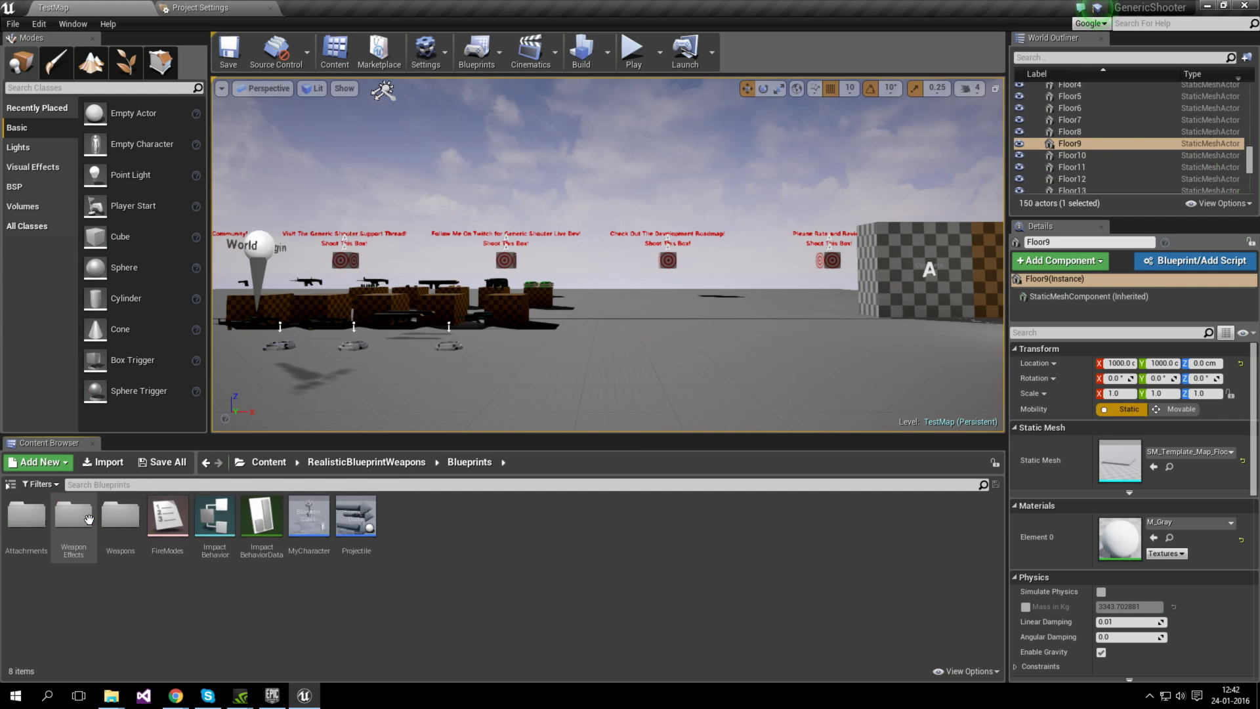
Open the MyCharacter blueprint and centre the graph on its Mouse input group.
{"action": "double_click", "coordinate": [317, 518]}
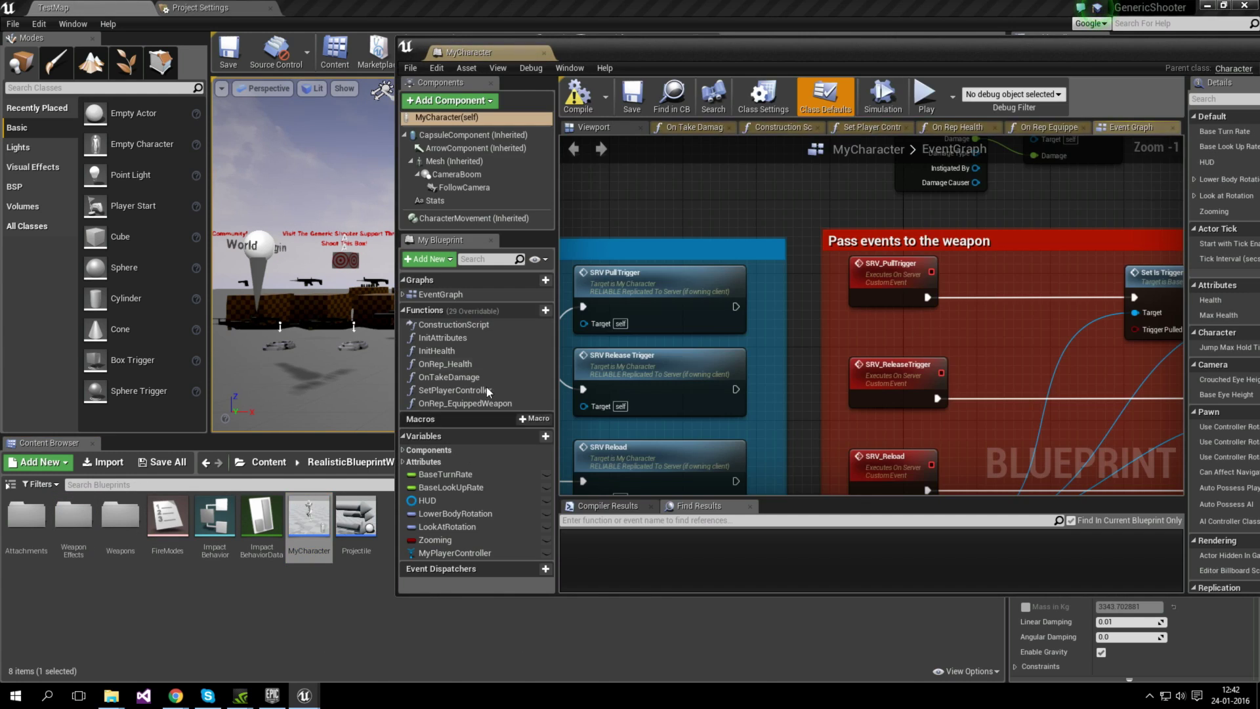
{"action": "scroll", "coordinate": [777, 256], "scroll_direction": "down", "scroll_amount": 6}
{"action": "right_click_drag", "start_coordinate": [777, 255], "coordinate": [776, 459]}
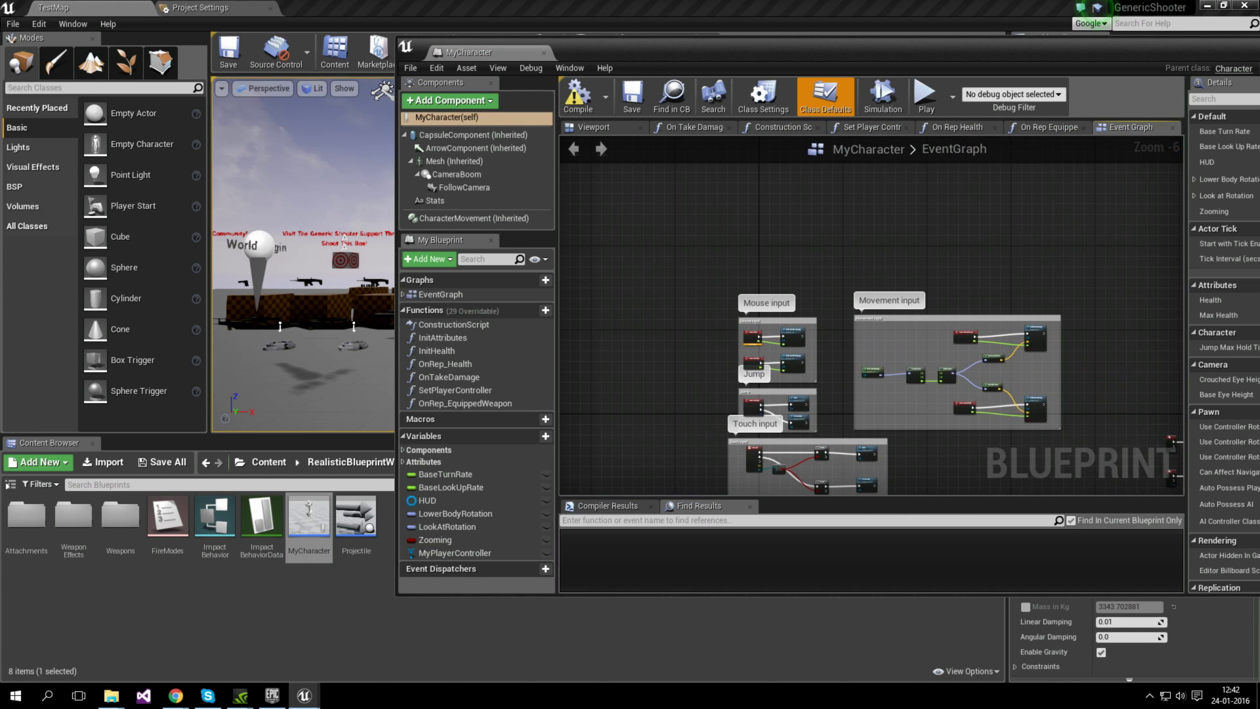
{"action": "scroll", "coordinate": [863, 336], "scroll_direction": "up", "scroll_amount": 6}
{"action": "right_click_drag", "start_coordinate": [646, 415], "coordinate": [948, 318]}
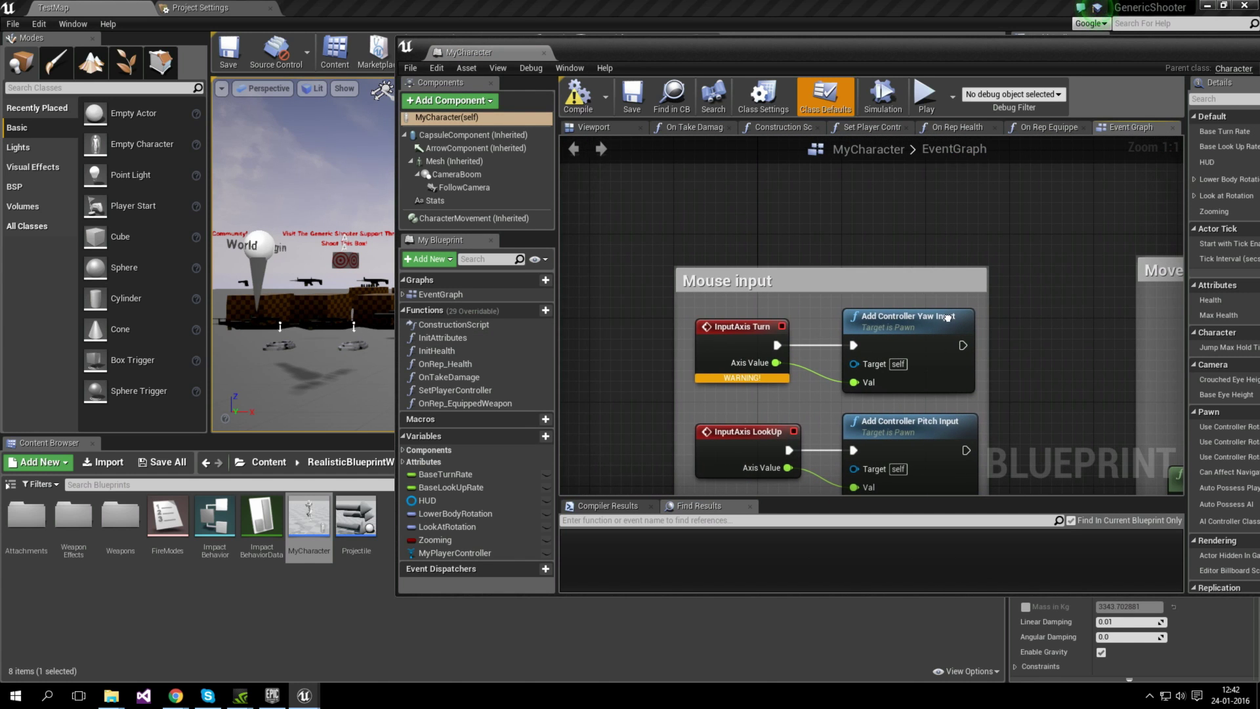
Replace InputAxis Turn with InputAxis LookRight driving Add Controller Yaw Input, then compile.
{"action": "key", "text": "Delete"}
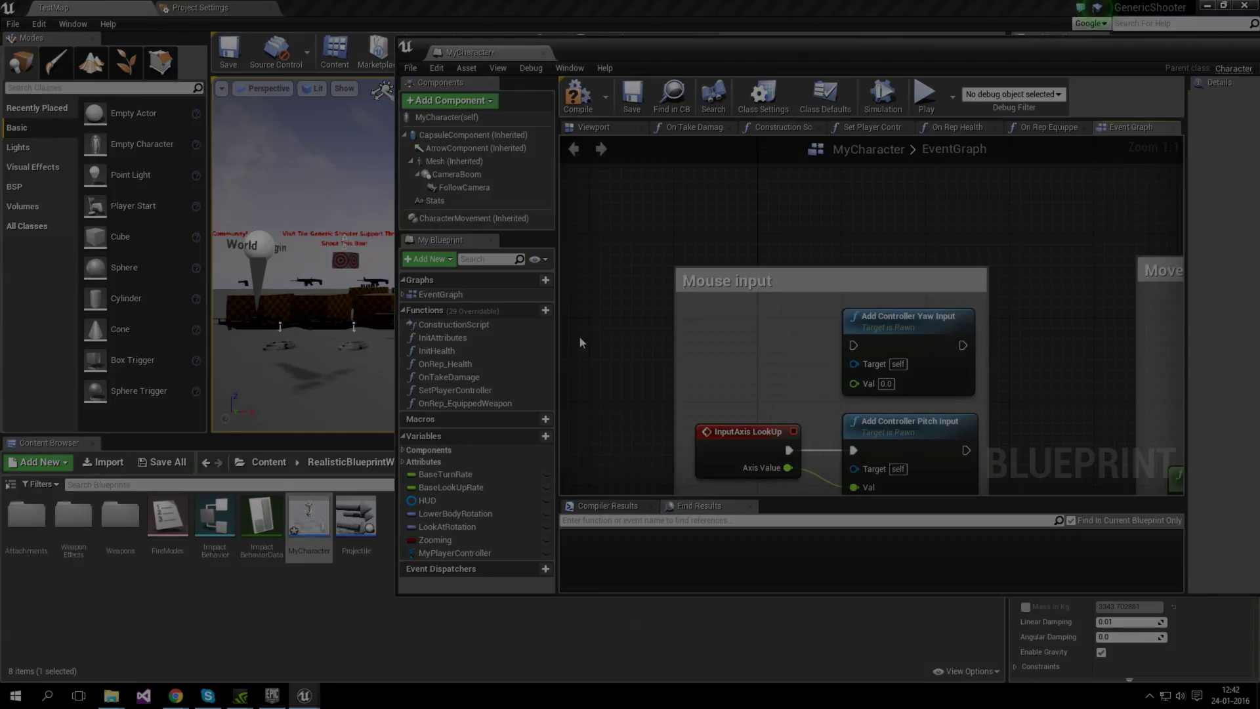
{"action": "right_click", "coordinate": [580, 337]}
{"action": "type", "text": "right"}
{"action": "scroll", "coordinate": [820, 441], "scroll_direction": "up", "scroll_amount": 5}
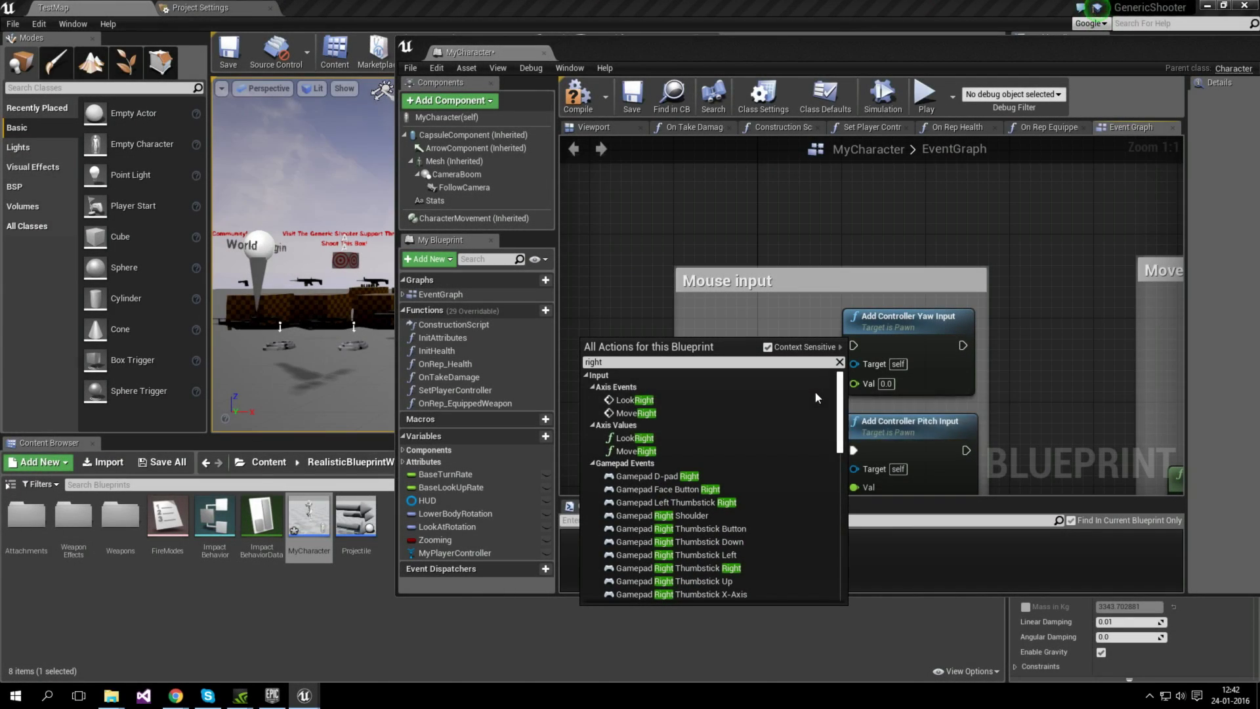
{"action": "left_click", "coordinate": [652, 401]}
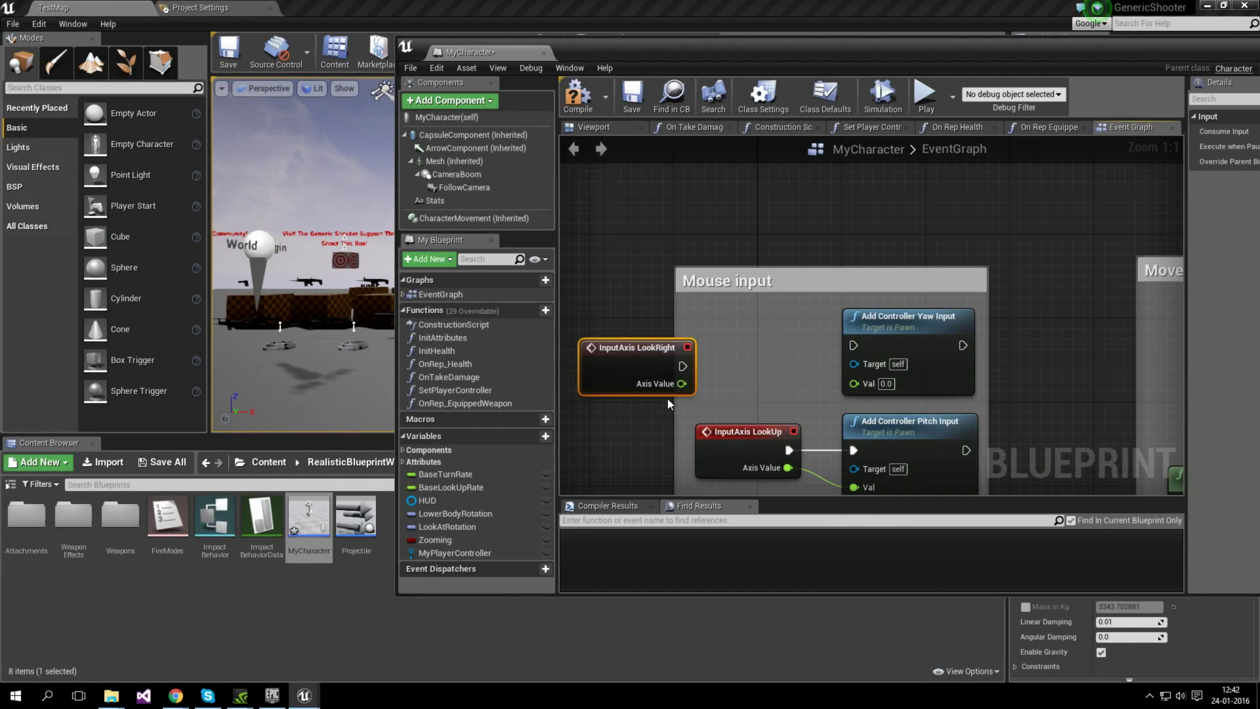
{"action": "mouse_move", "coordinate": [646, 344]}
{"action": "left_mouse_down"}
{"action": "mouse_move", "coordinate": [752, 324]}
{"action": "mouse_move", "coordinate": [853, 346]}
{"action": "mouse_move", "coordinate": [854, 386]}
{"action": "left_mouse_up"}
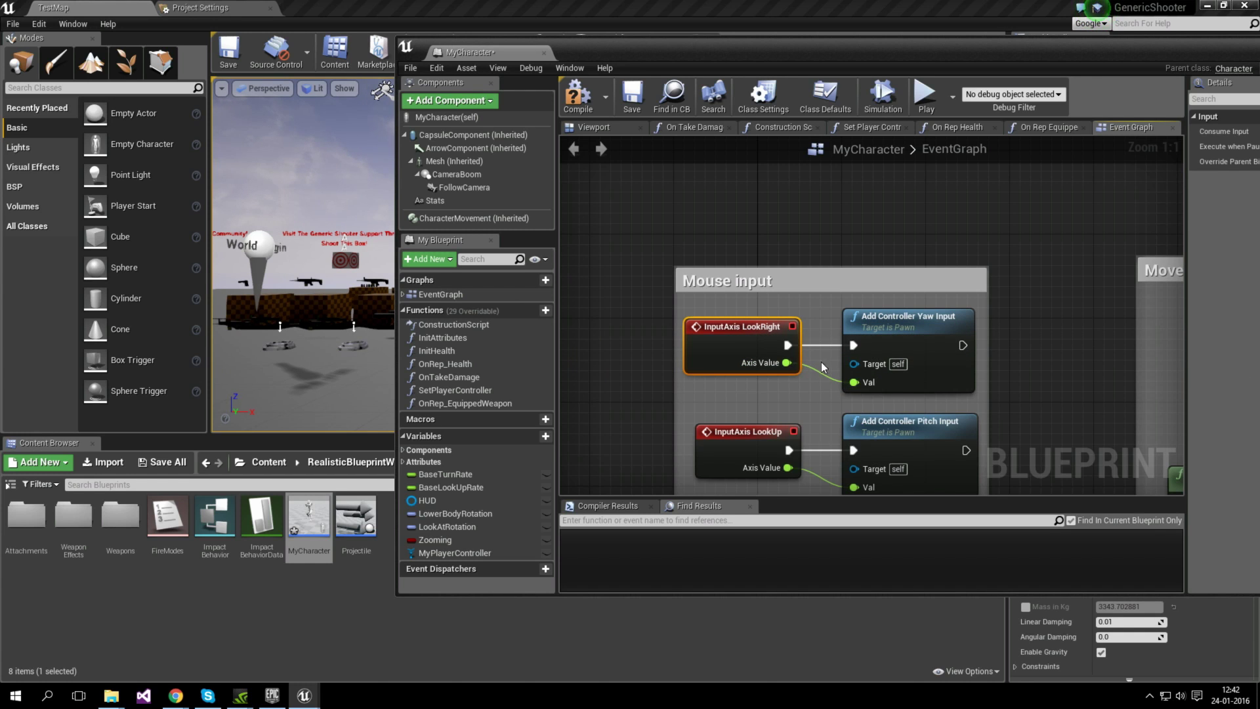
{"action": "left_click", "coordinate": [588, 97]}
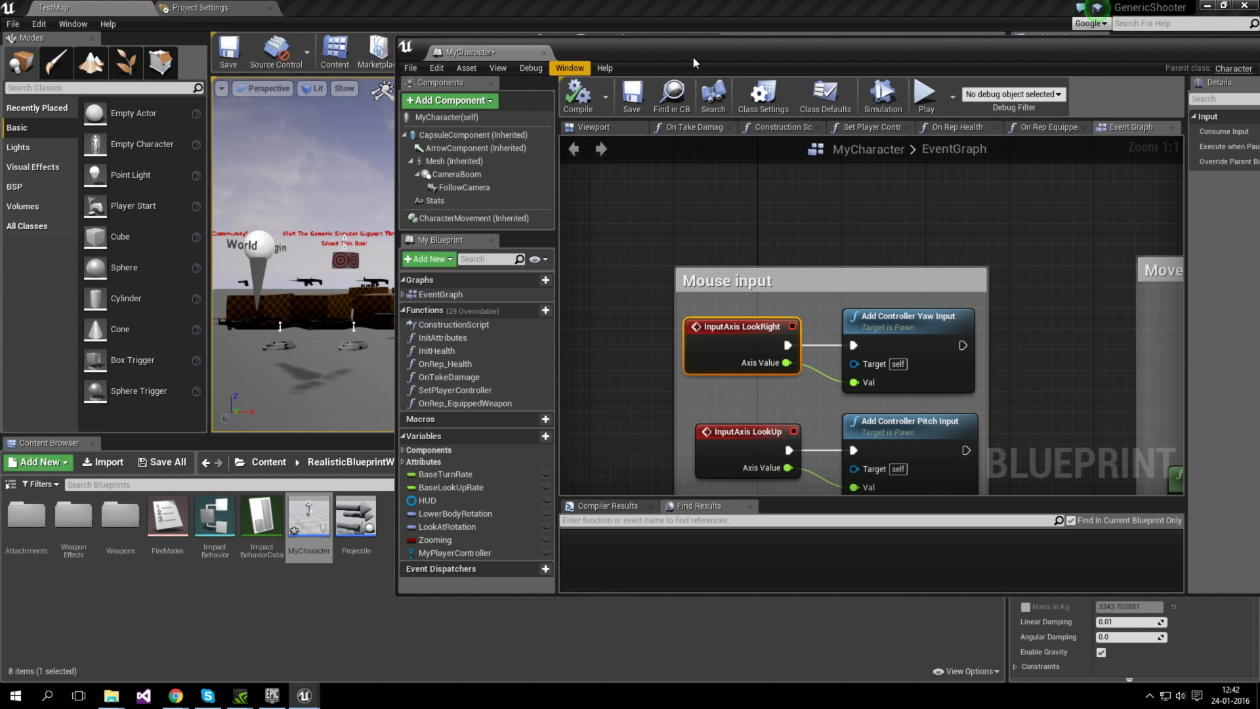
Close the blueprint and run Play-in-Editor sessions, readying up to spawn.
{"action": "left_click", "coordinate": [298, 73]}
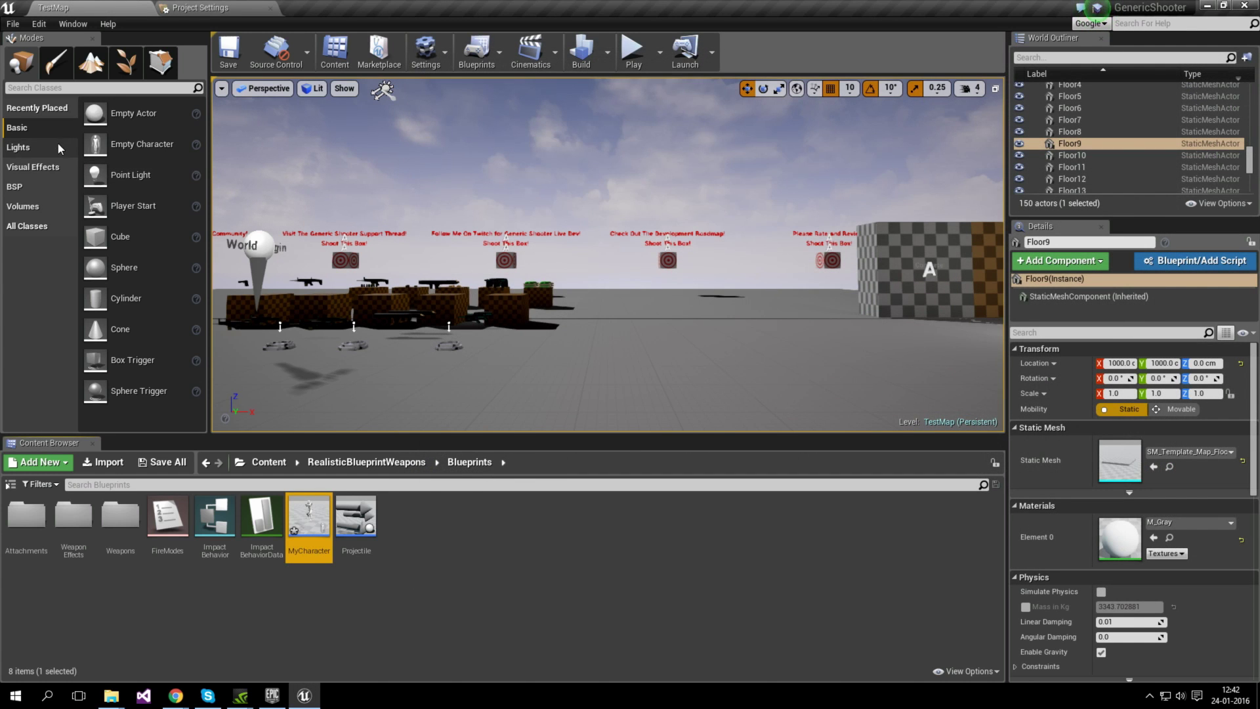
{"action": "left_click", "coordinate": [632, 51]}
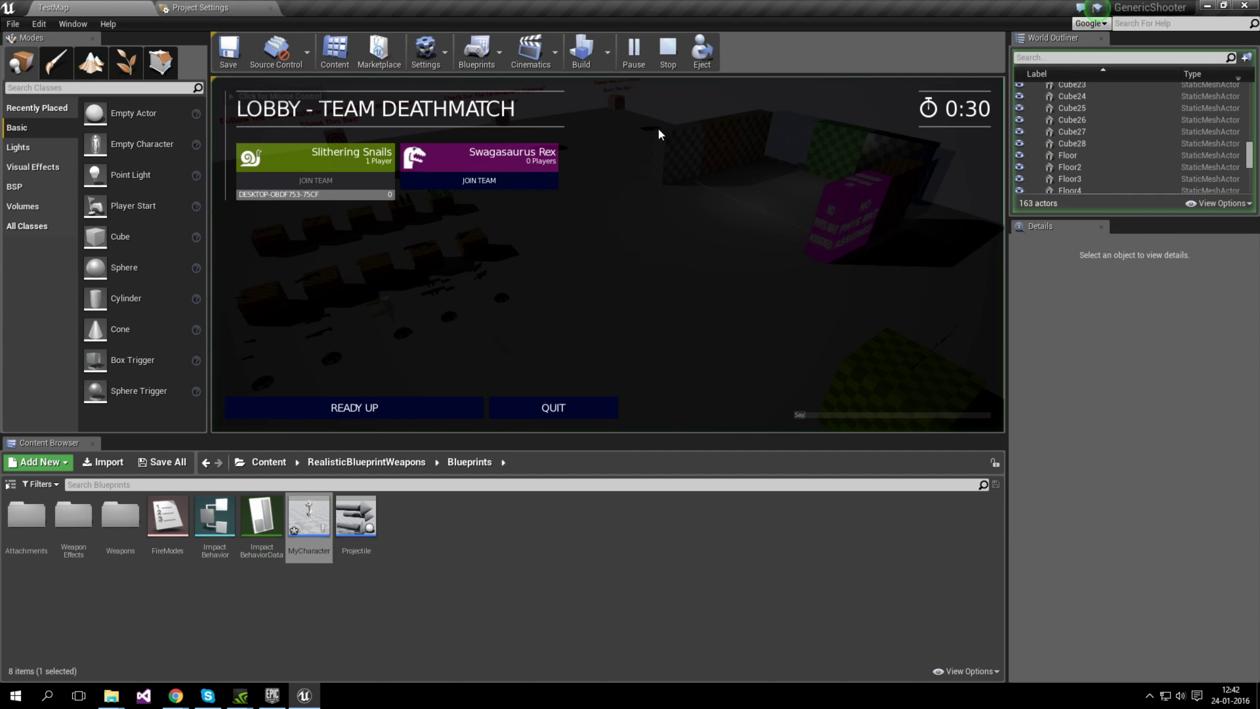
{"action": "left_click", "coordinate": [365, 411]}
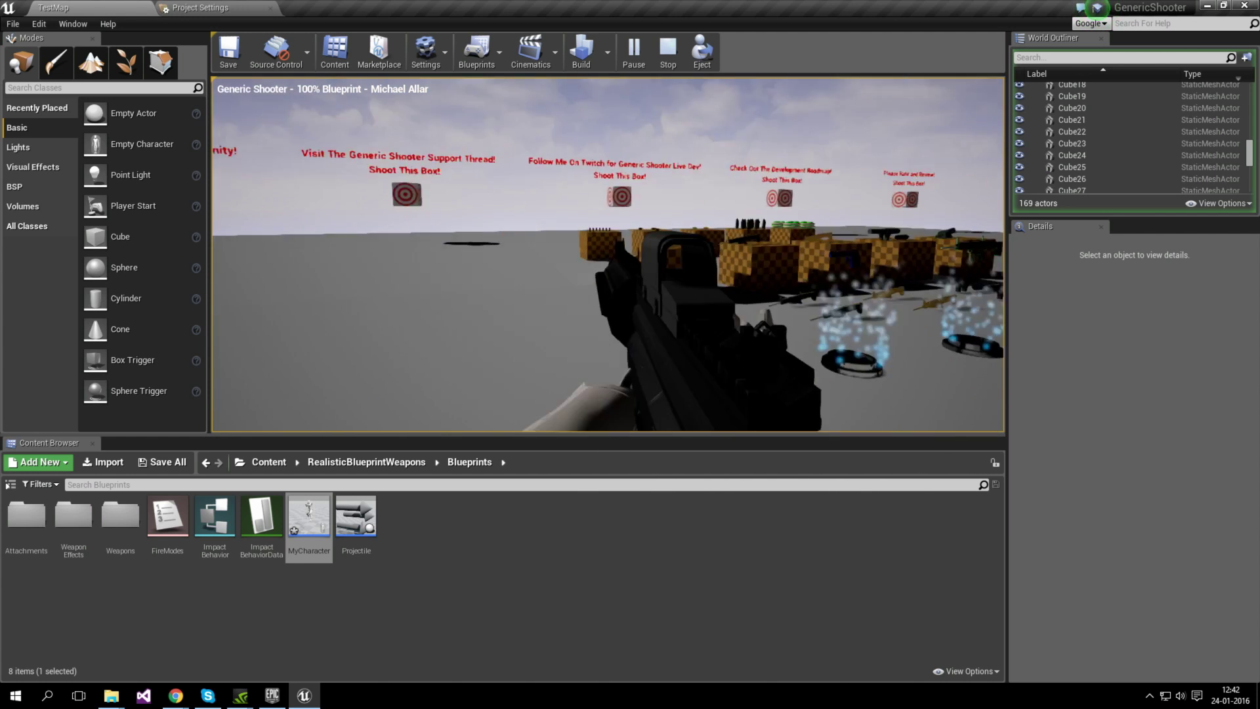
{"action": "key", "text": "Escape"}
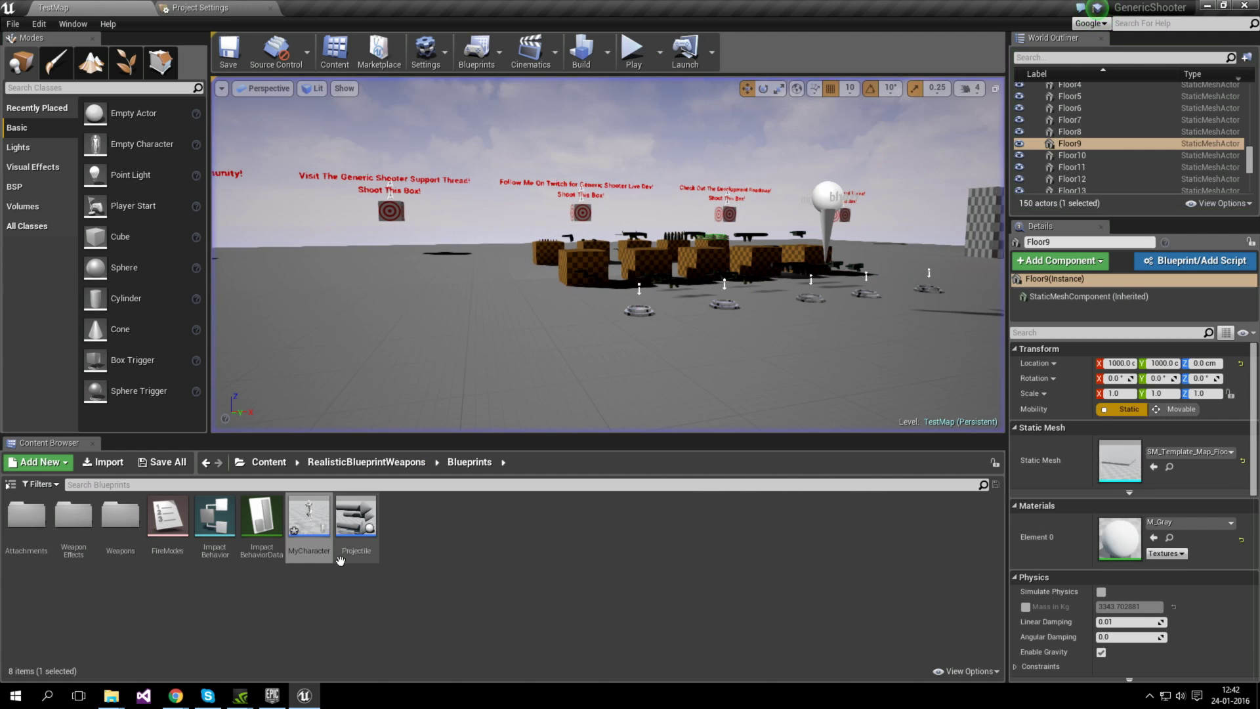
{"action": "left_click", "coordinate": [545, 584]}
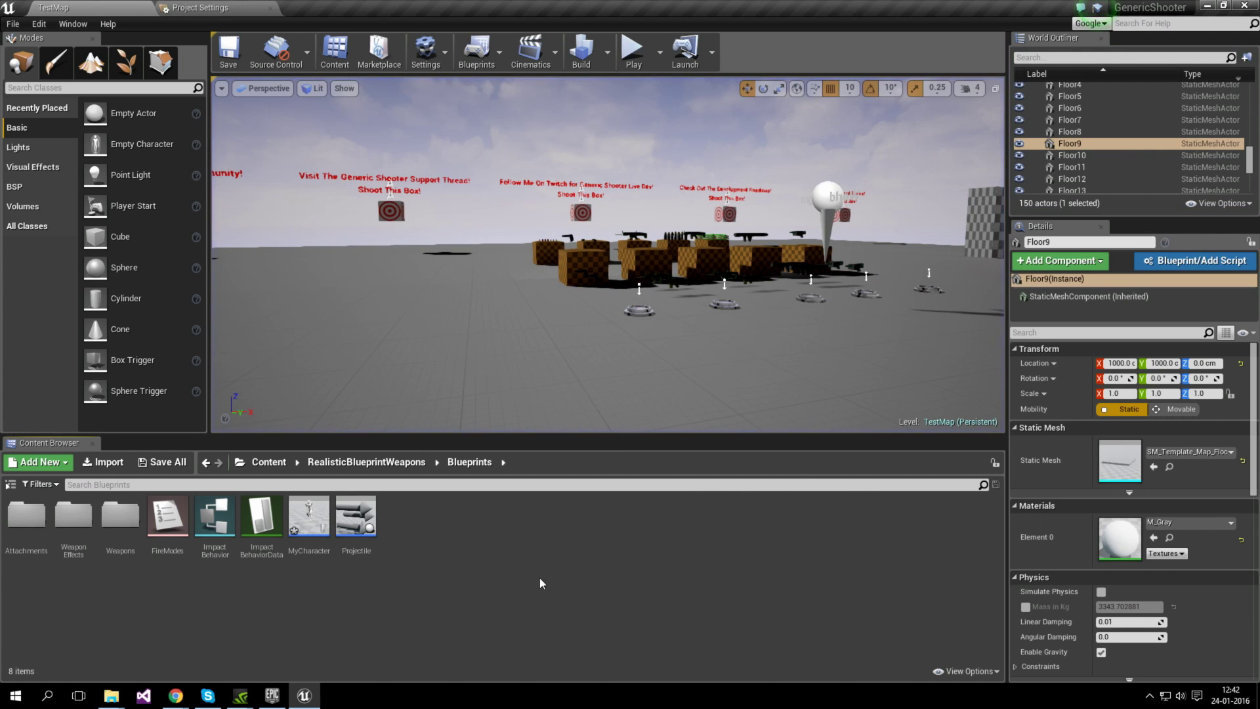
{"action": "left_click", "coordinate": [633, 56]}
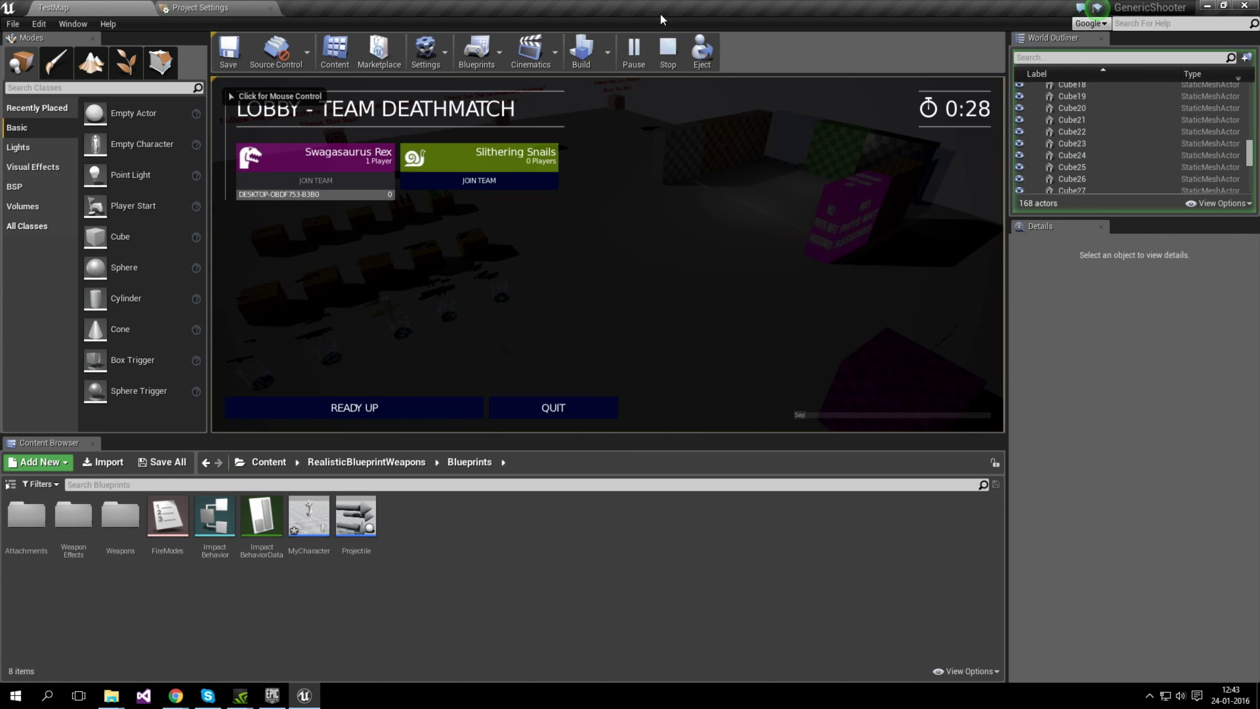
{"action": "left_click", "coordinate": [669, 49]}
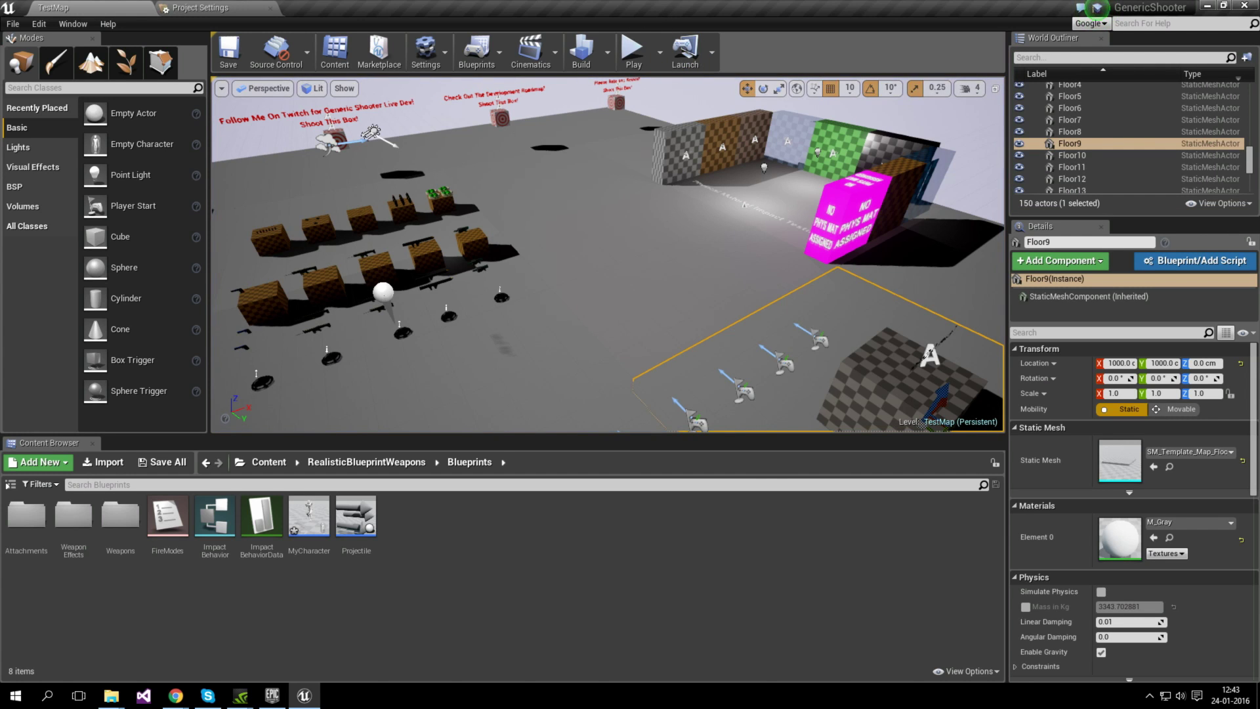
{"action": "left_click", "coordinate": [627, 69]}
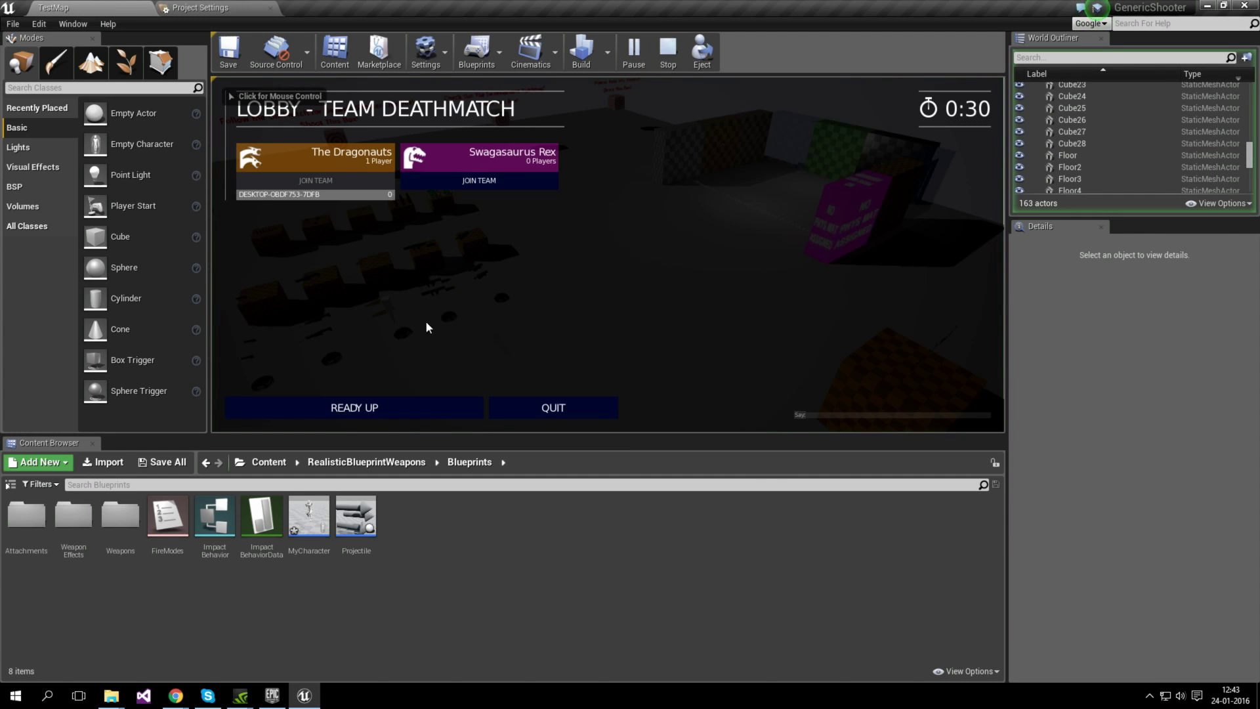
{"action": "left_click", "coordinate": [419, 404]}
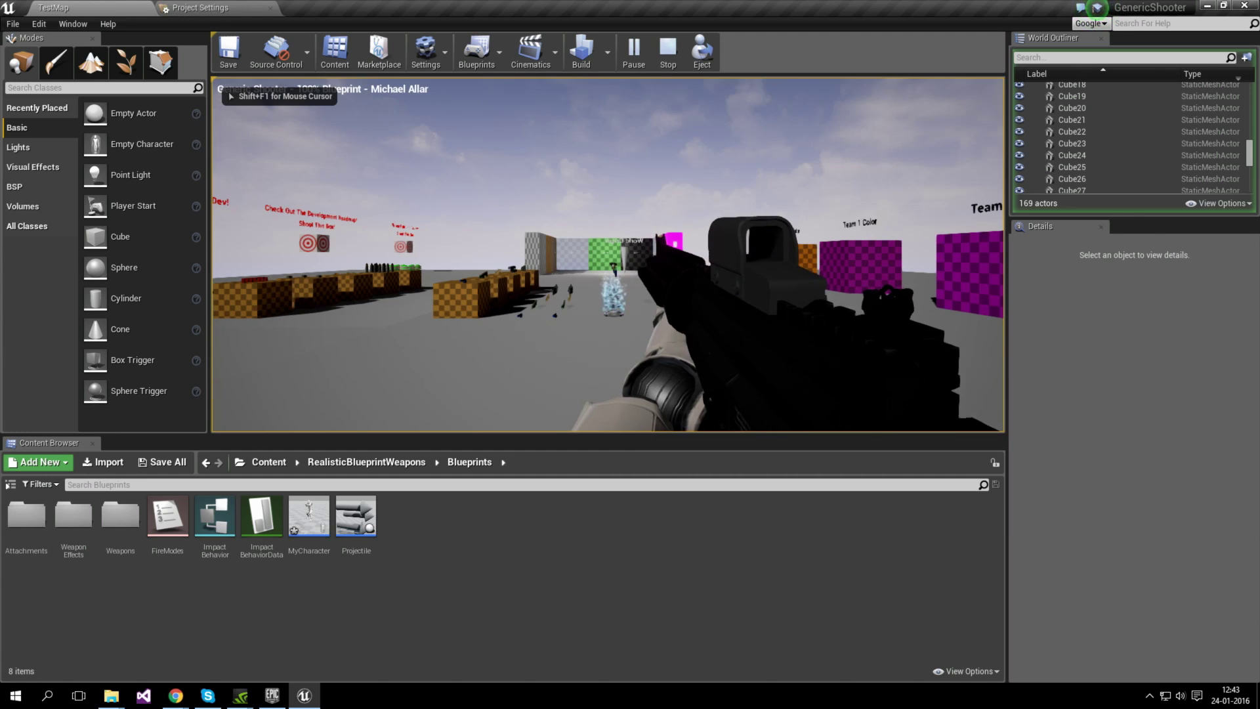
Walk the rifle-armed character toward the Team 1 cubes and enemies, then stop.
{"action": "key", "text": "w"}
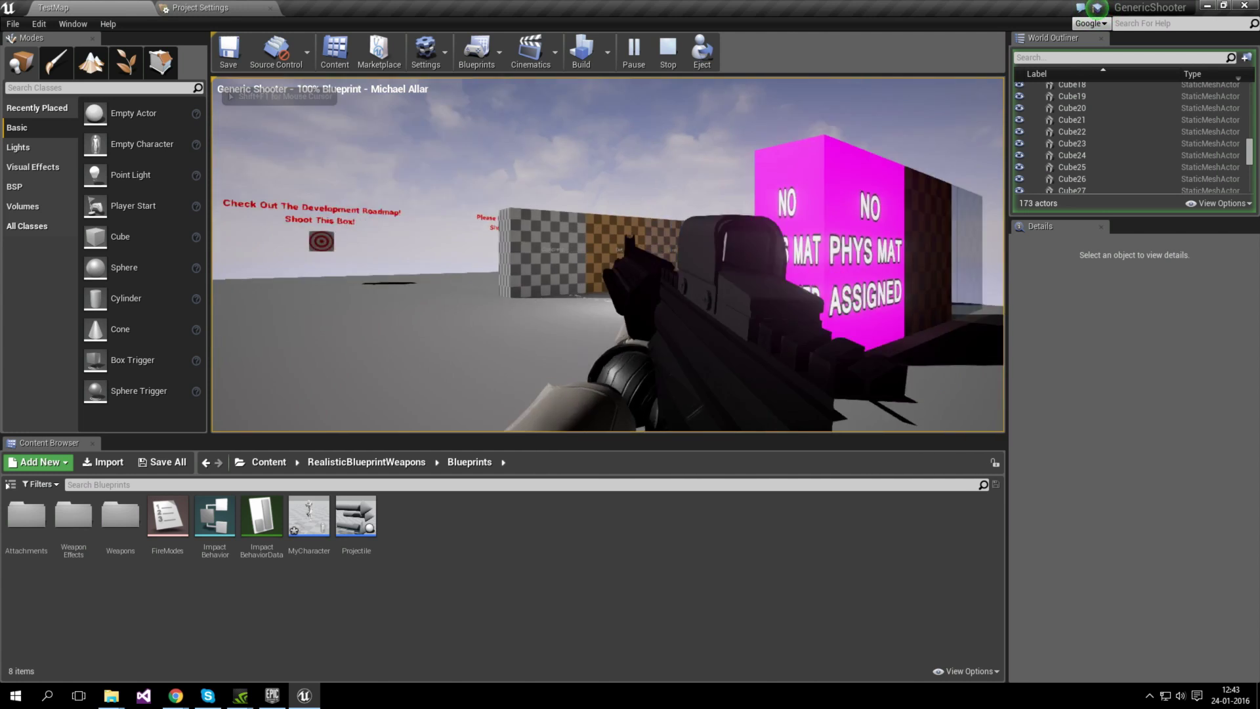
{"action": "key", "text": "w"}
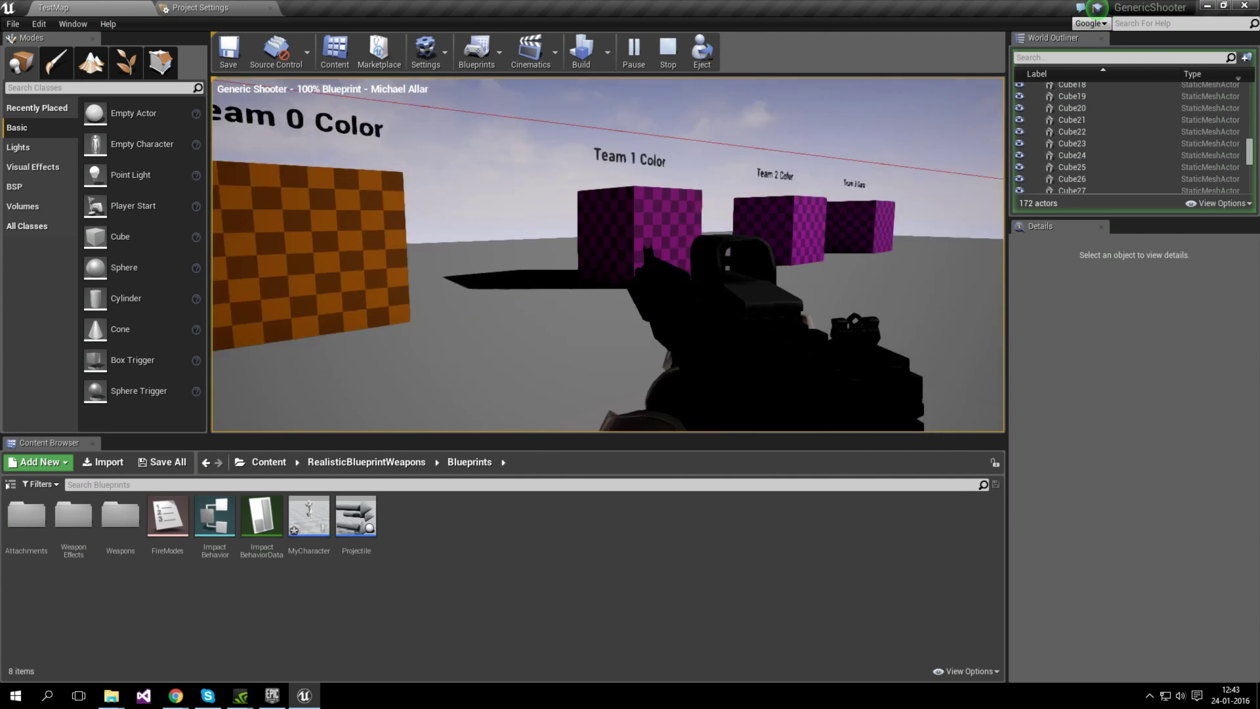
{"action": "key", "text": "w"}
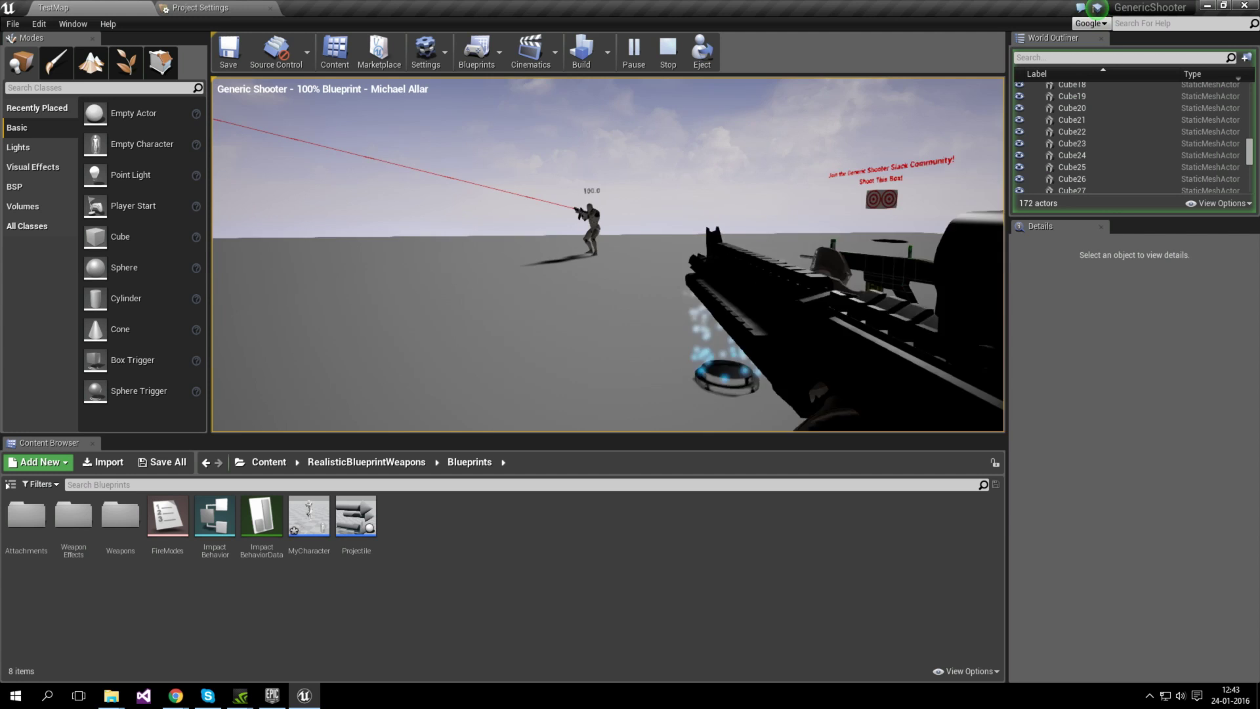
{"action": "key", "text": "w"}
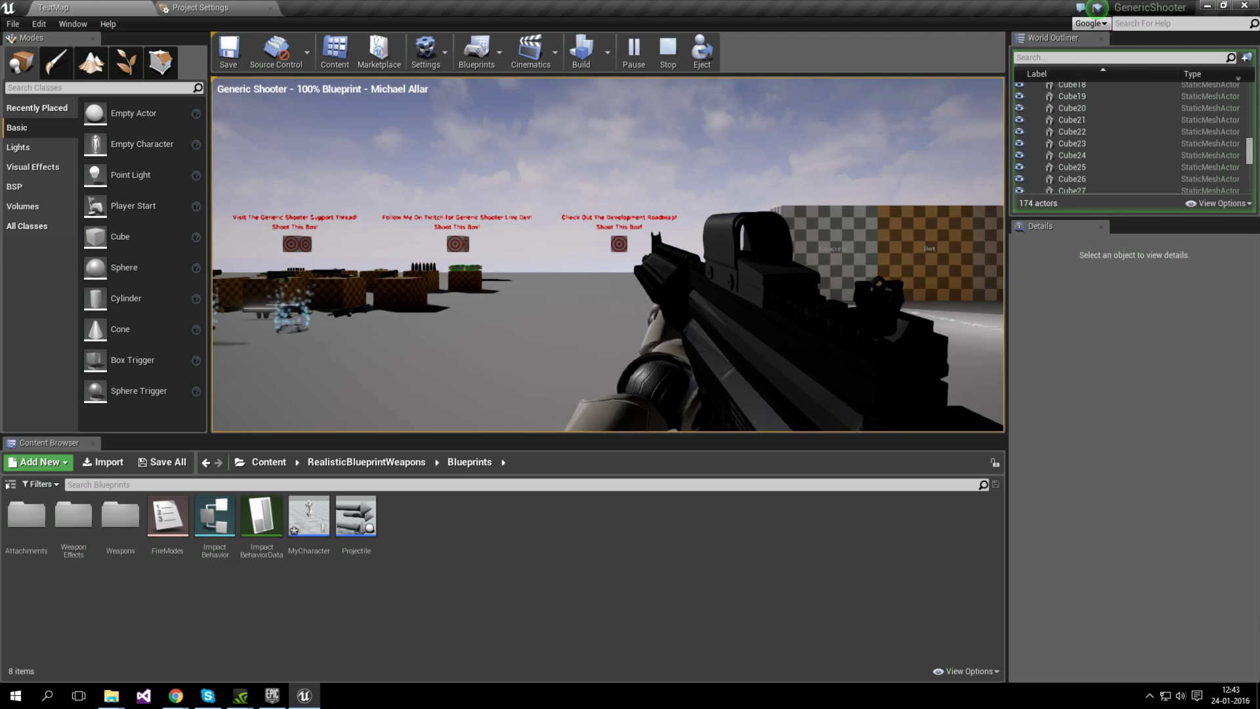
{"action": "key", "text": "w"}
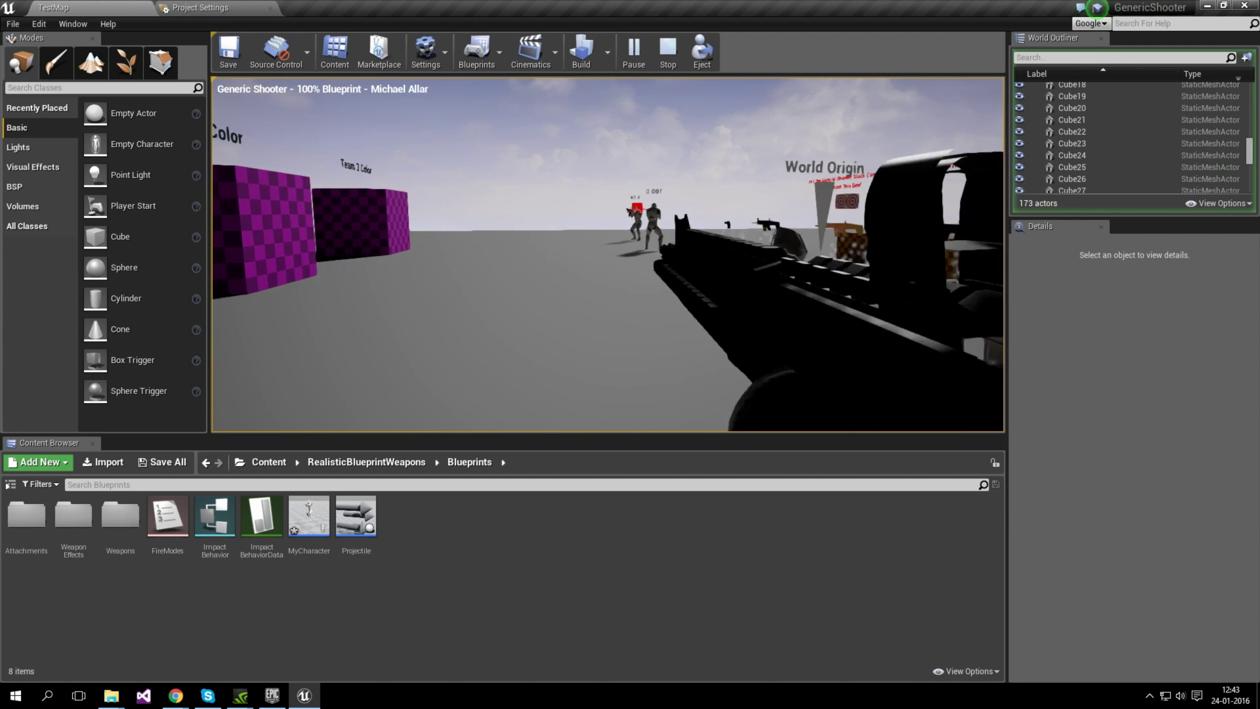
{"action": "key", "text": "w"}
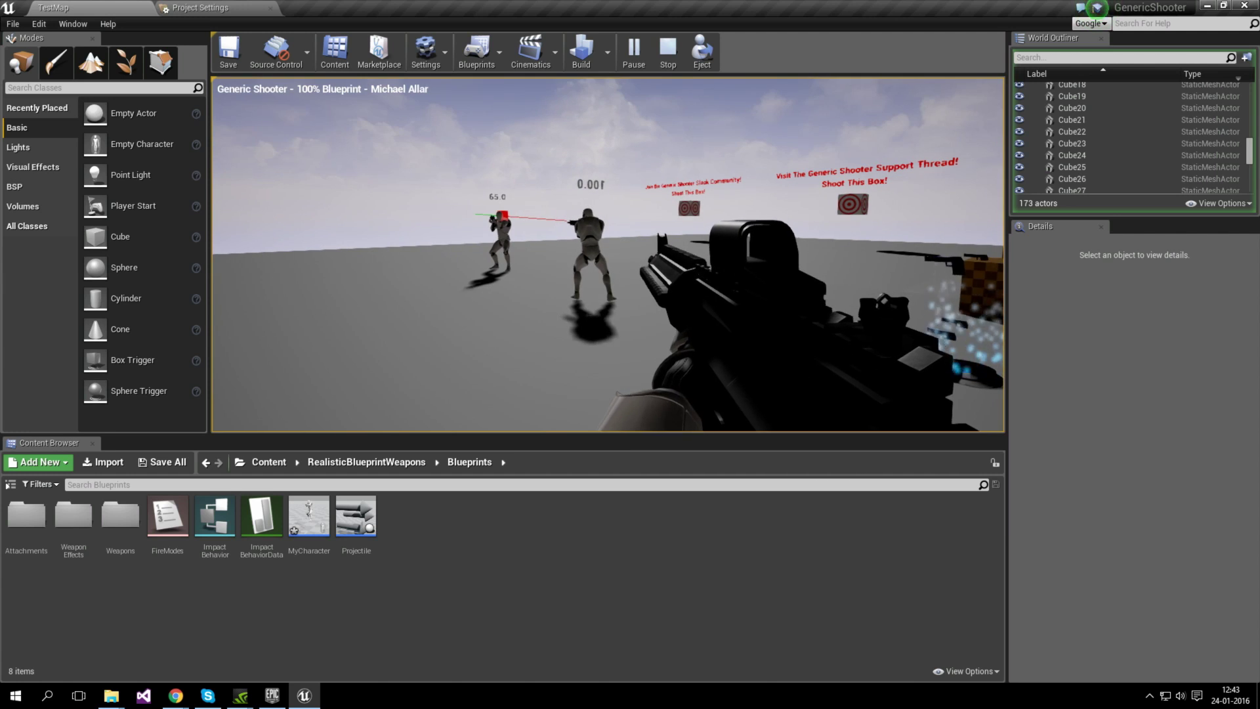
{"action": "key", "text": "Escape"}
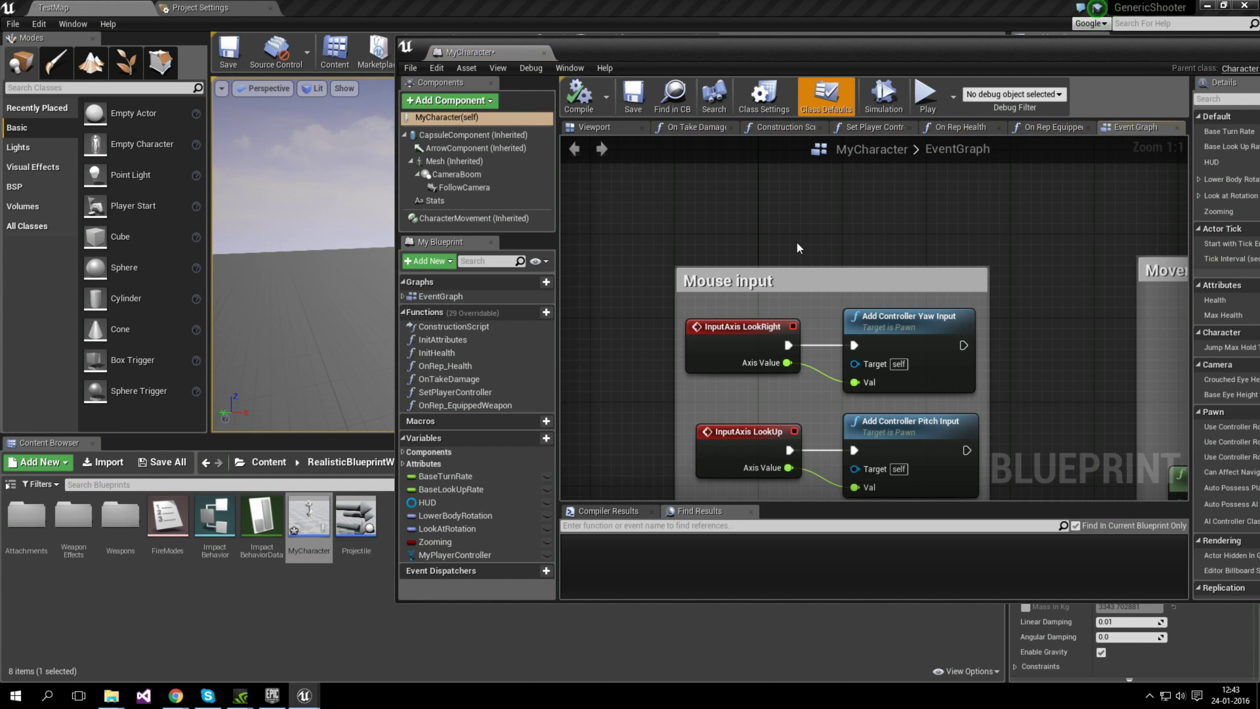
Add a new Boolean variable to MyCharacter named Dead.
{"action": "scroll", "coordinate": [628, 364], "scroll_direction": "down", "scroll_amount": 3}
{"action": "scroll", "coordinate": [603, 368], "scroll_direction": "up", "scroll_amount": 3}
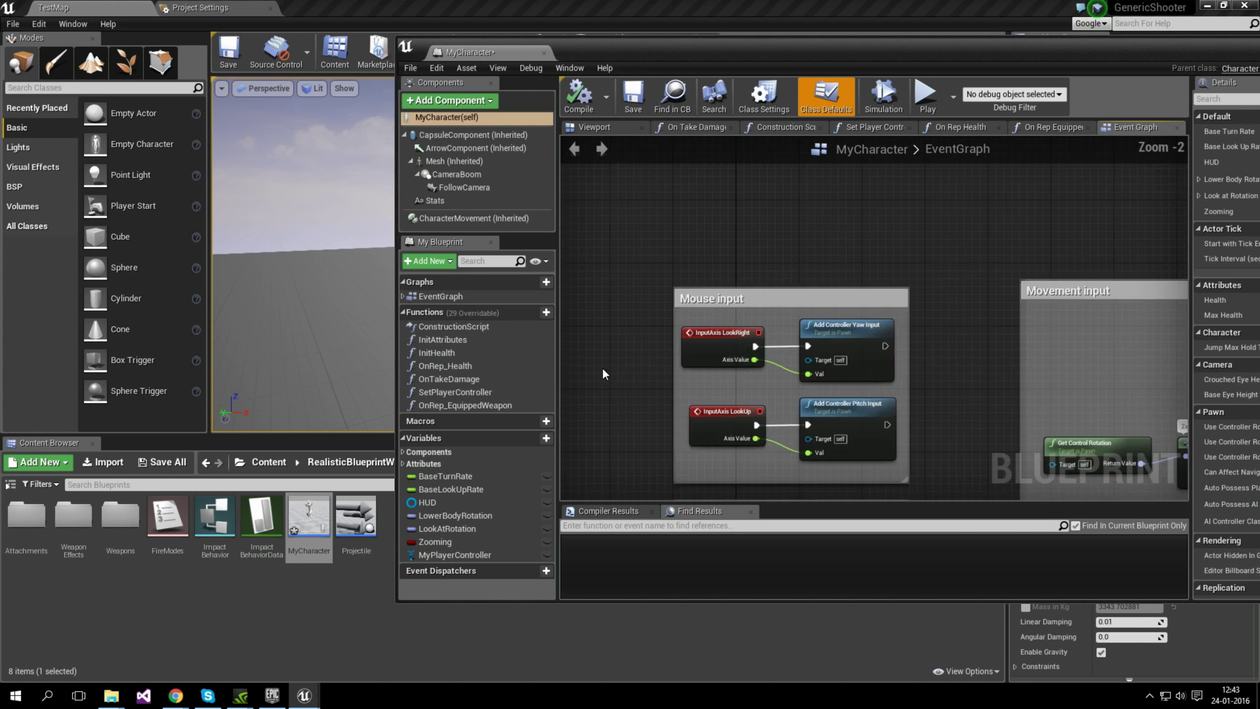
{"action": "mouse_move", "coordinate": [609, 396]}
{"action": "right_mouse_down"}
{"action": "mouse_move", "coordinate": [595, 260]}
{"action": "mouse_move", "coordinate": [658, 146]}
{"action": "right_mouse_up"}
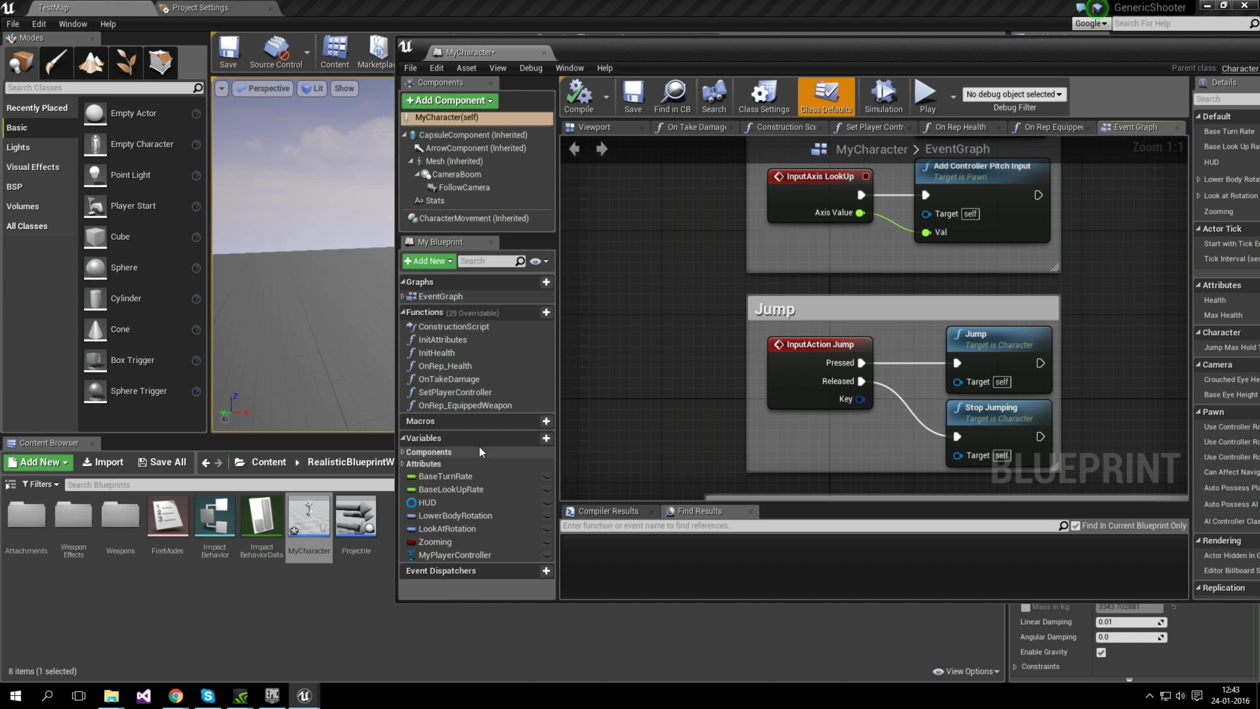
{"action": "left_click", "coordinate": [542, 439]}
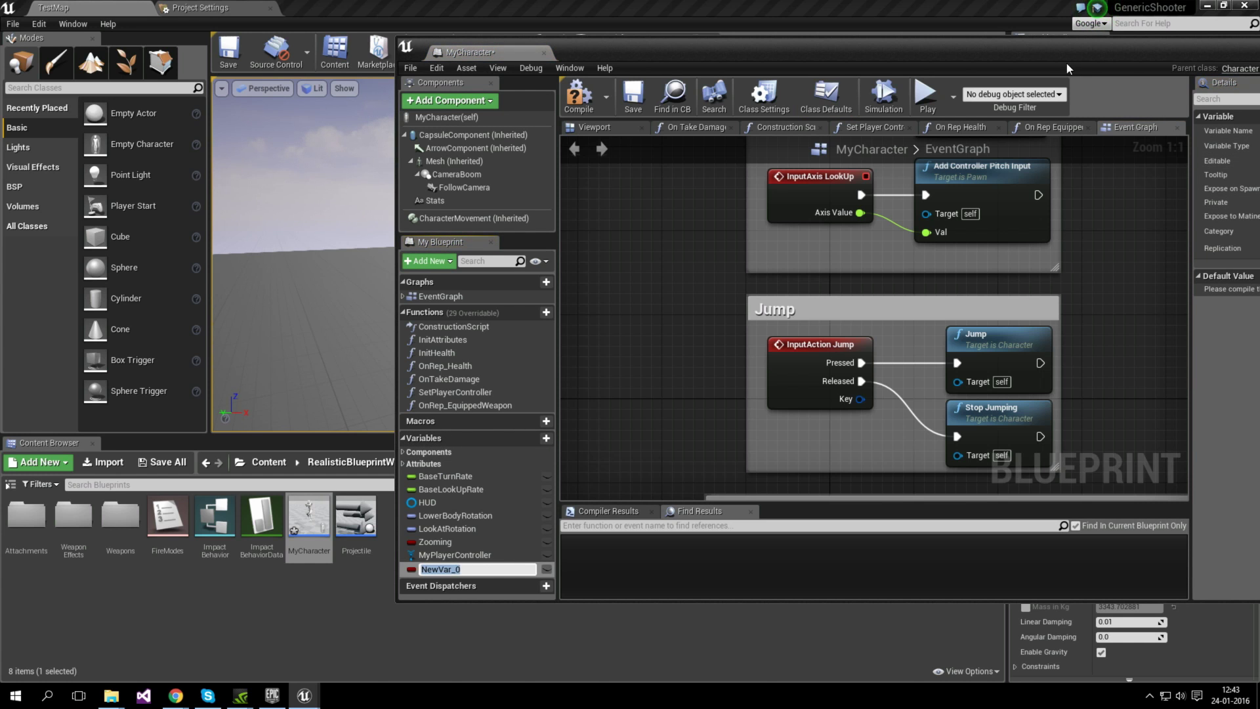
{"action": "left_click_drag", "start_coordinate": [503, 53], "coordinate": [341, 8]}
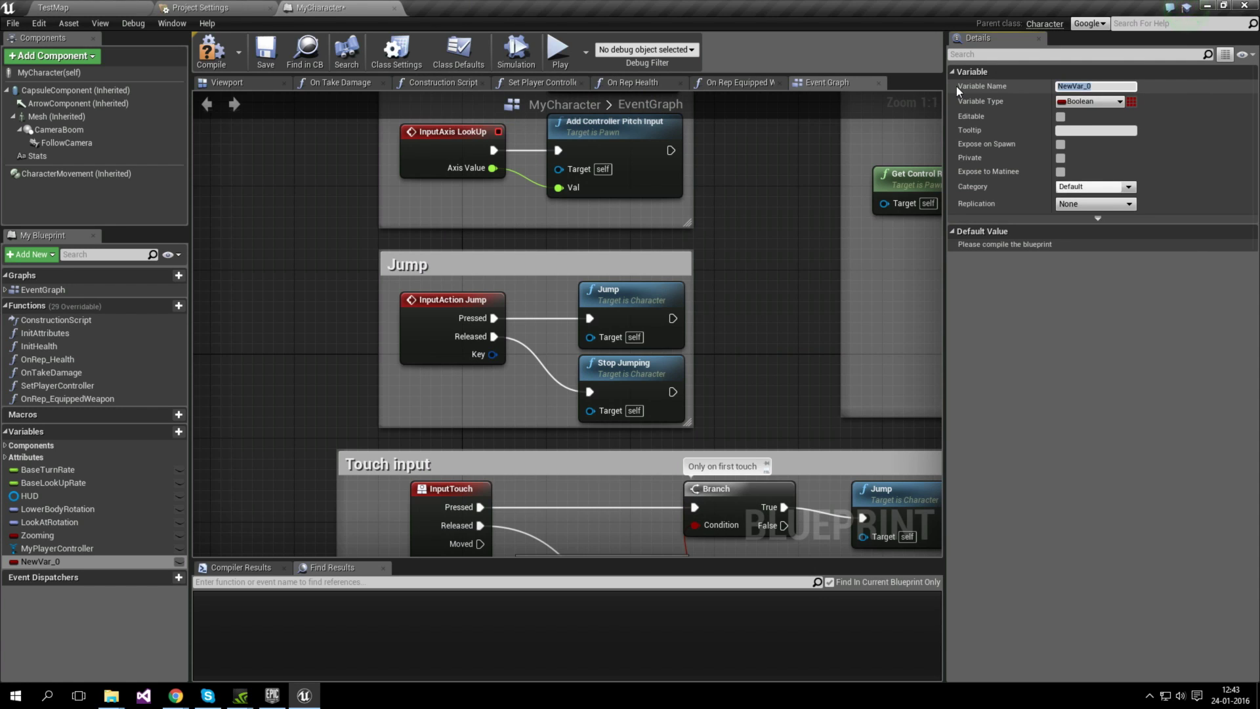
{"action": "type", "text": "IsD"}
{"action": "type", "text": "ead"}
{"action": "key", "text": "Home"}
{"action": "key", "text": "Delete"}
{"action": "key", "text": "Delete"}
{"action": "key", "text": "Return"}
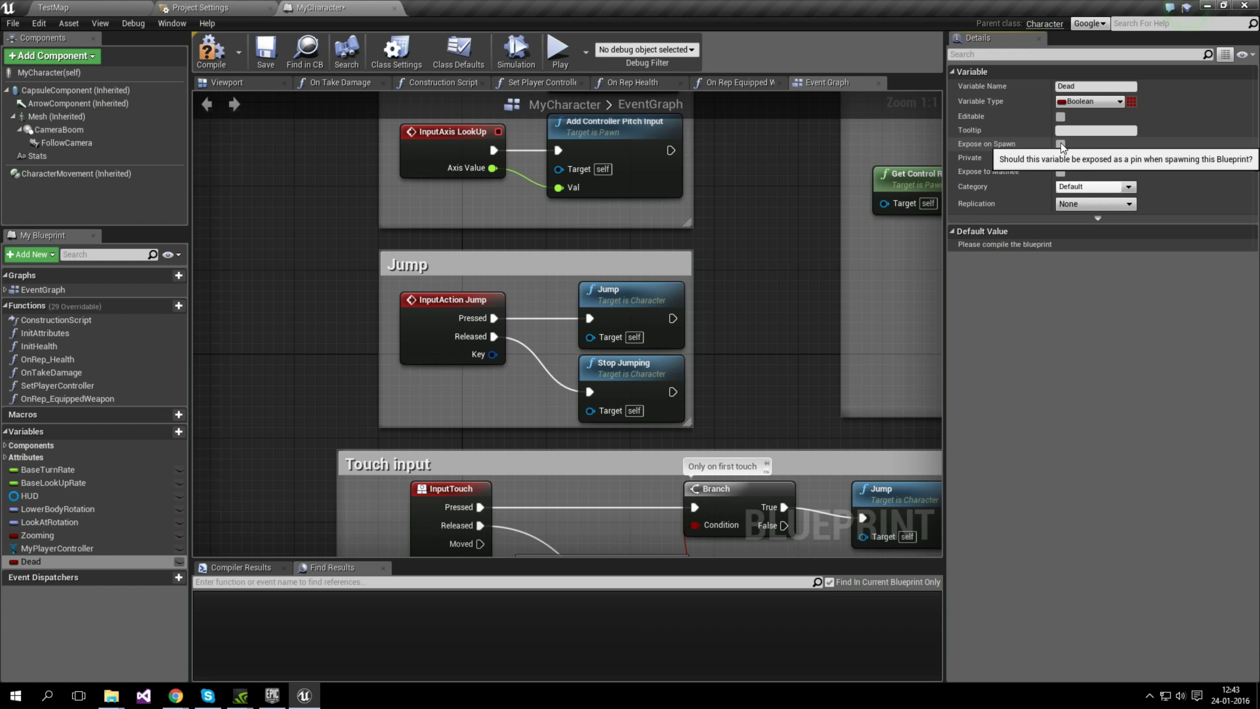
Make Dead editable and public, compile, and bring the damage event section into view.
{"action": "left_click", "coordinate": [1060, 117]}
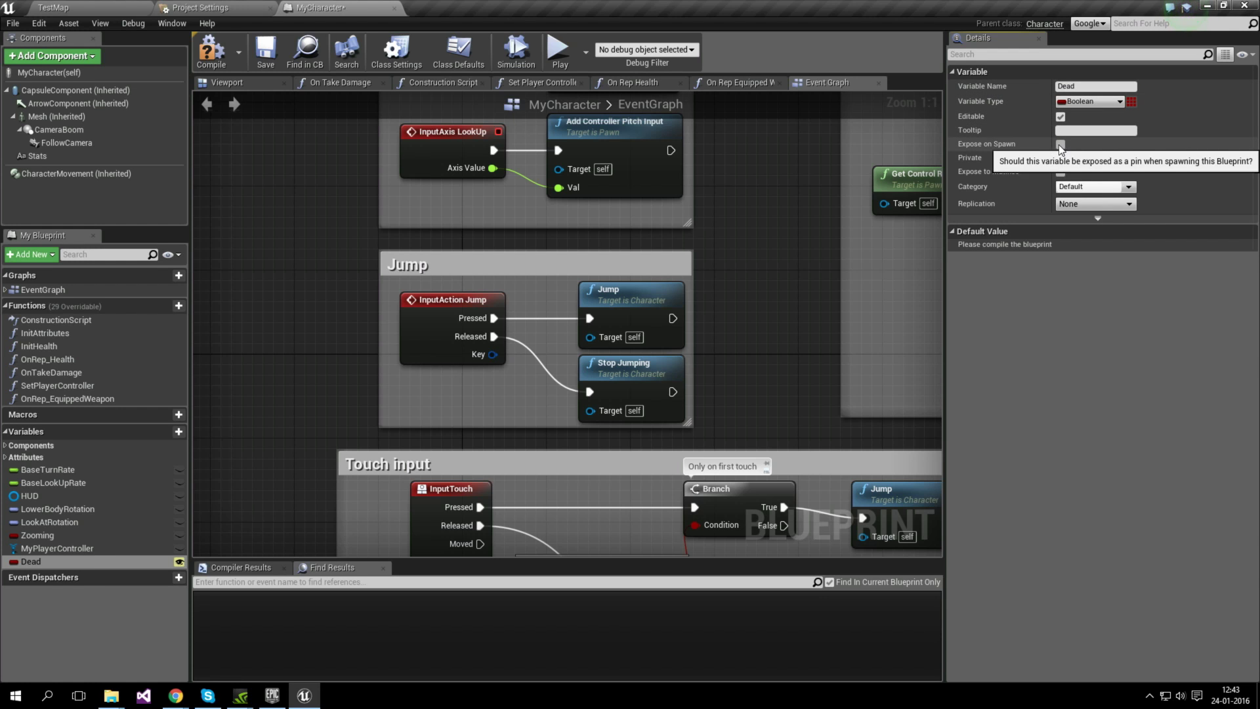
{"action": "left_click", "coordinate": [211, 53]}
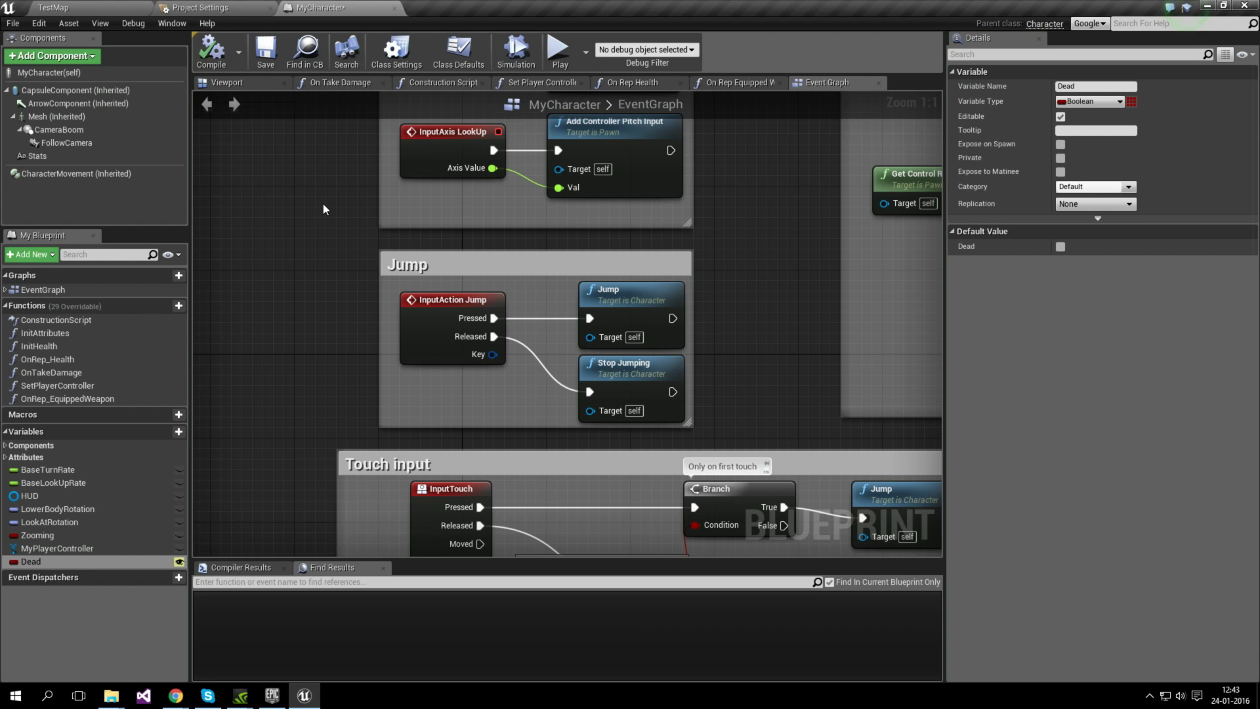
{"action": "scroll", "coordinate": [323, 208], "scroll_direction": "down", "scroll_amount": 8}
{"action": "right_click_drag", "start_coordinate": [482, 256], "coordinate": [580, 219]}
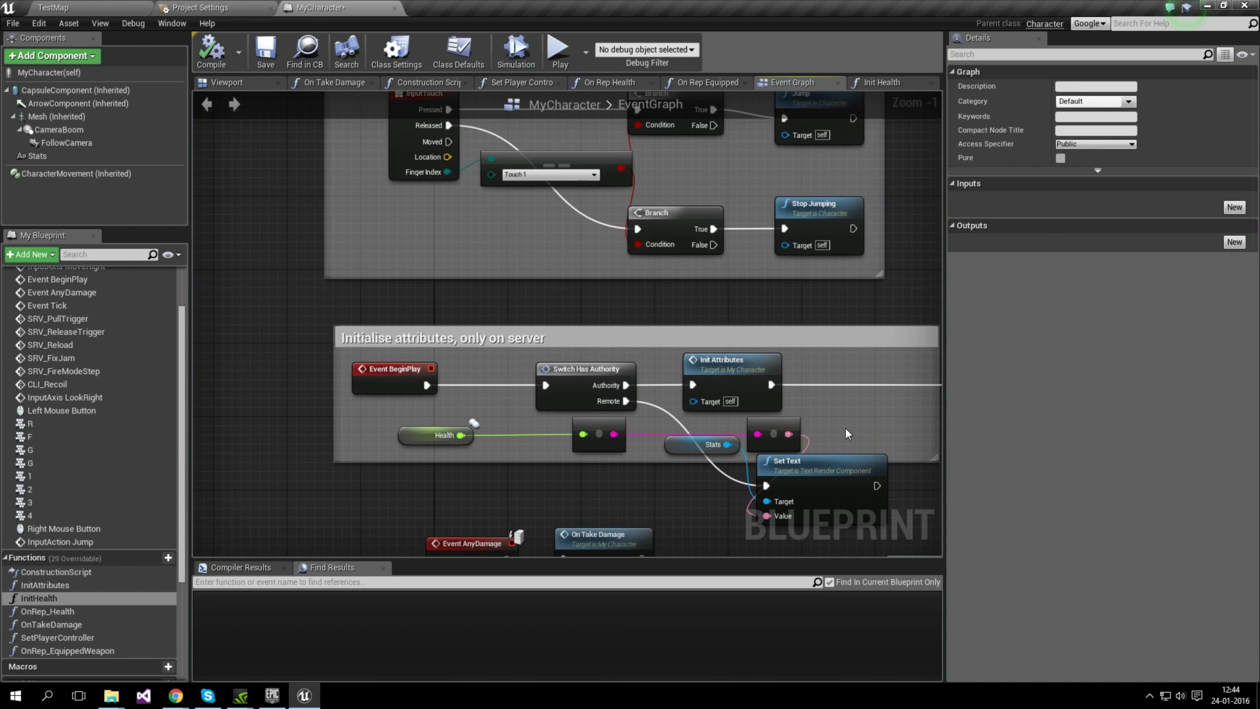
{"action": "right_click_drag", "start_coordinate": [756, 507], "coordinate": [636, 227]}
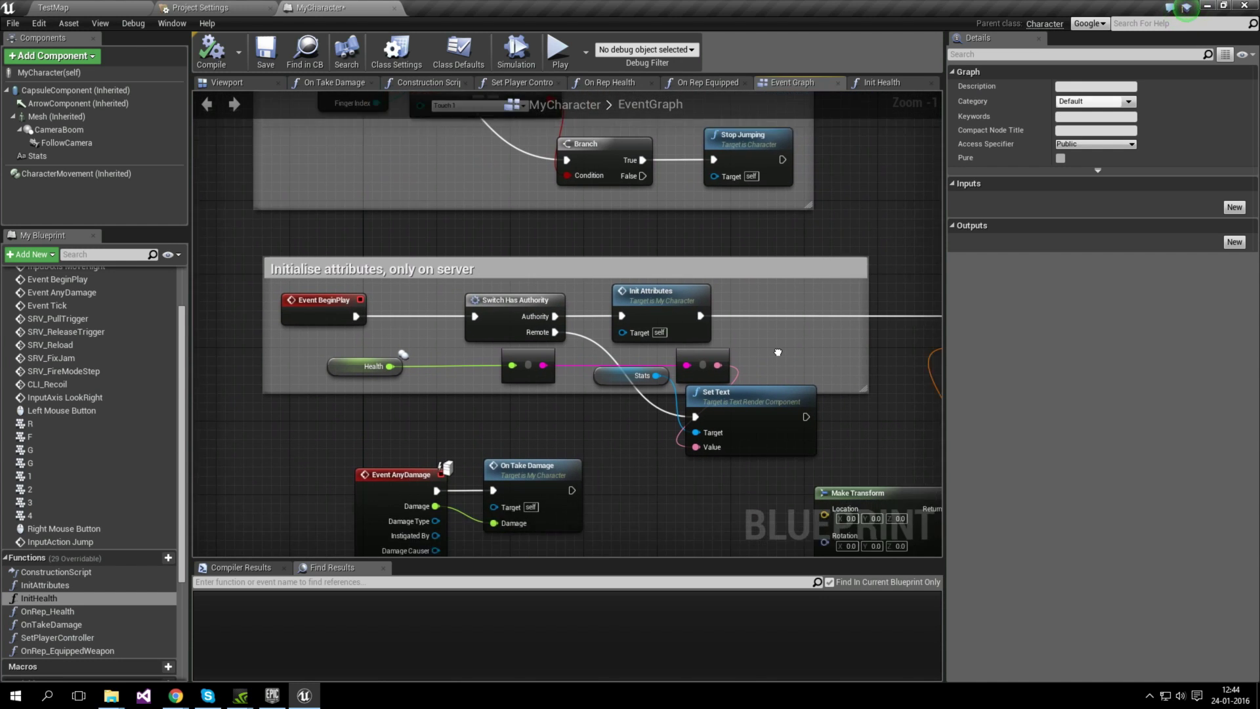
Open the OnTakeDamage function and locate the Init Health node after the Branch.
{"action": "double_click", "coordinate": [509, 258]}
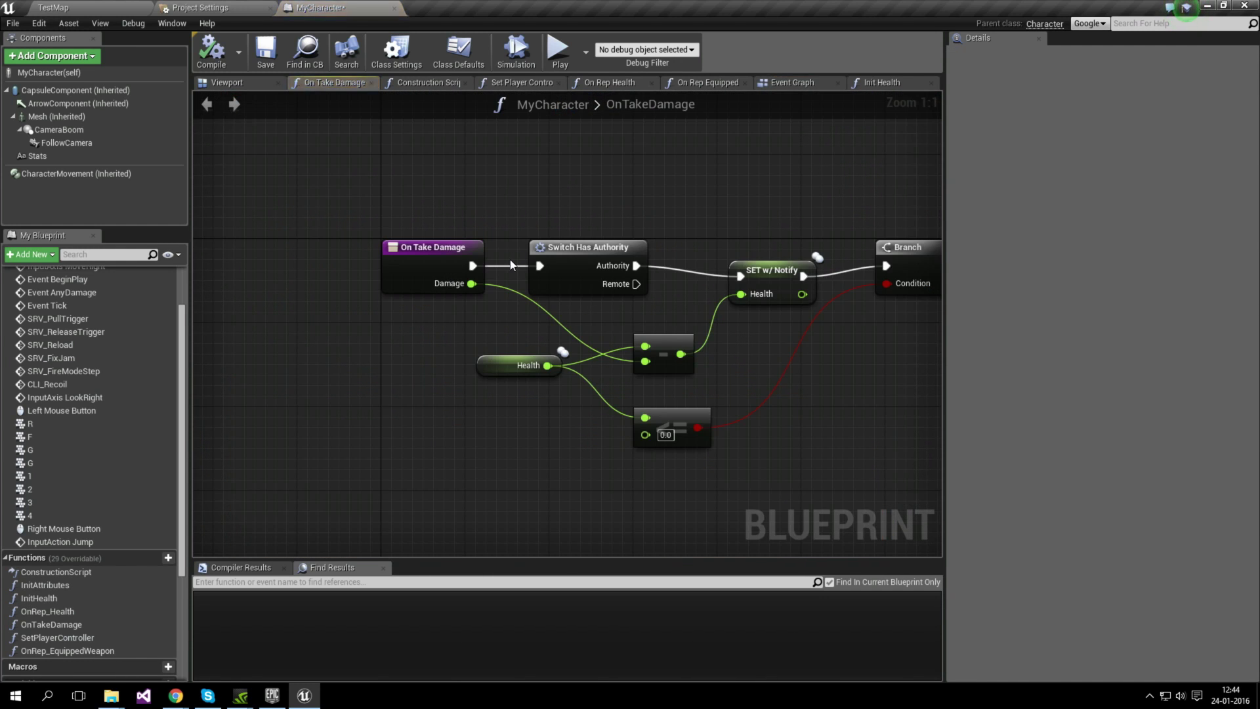
{"action": "mouse_move", "coordinate": [866, 378]}
{"action": "right_mouse_down"}
{"action": "mouse_move", "coordinate": [493, 403]}
{"action": "mouse_move", "coordinate": [650, 392]}
{"action": "right_mouse_up"}
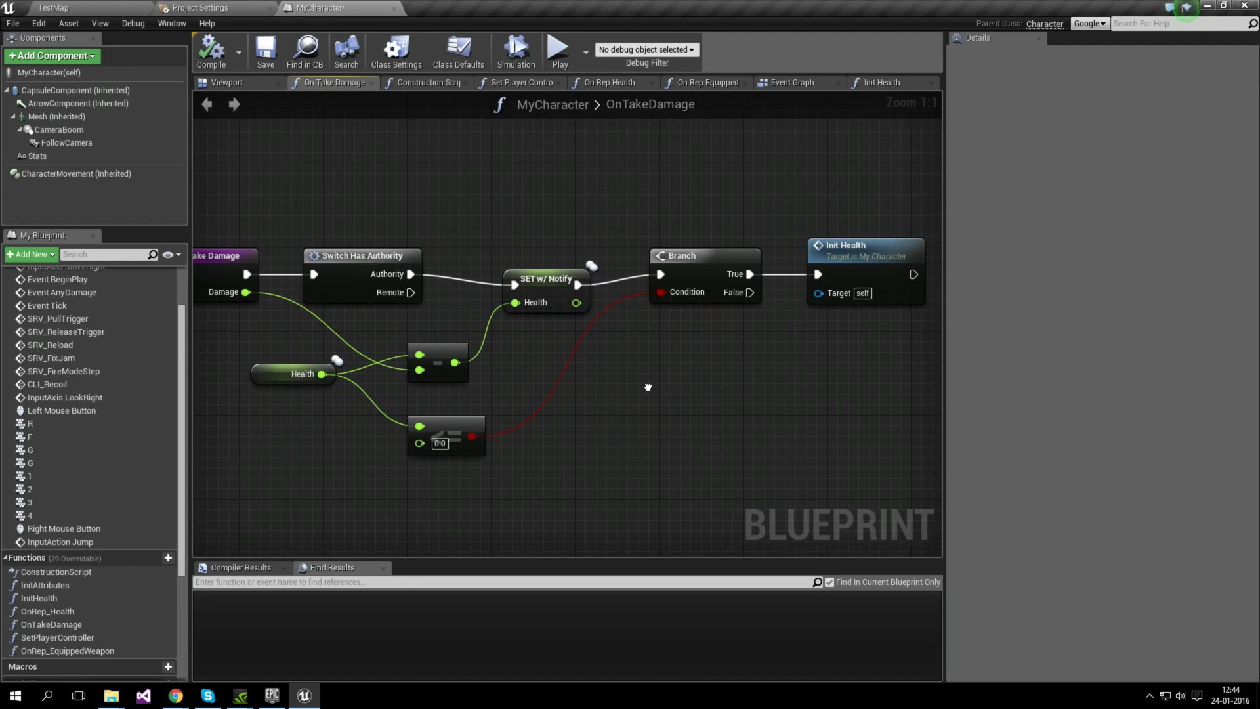
{"action": "left_click", "coordinate": [526, 269]}
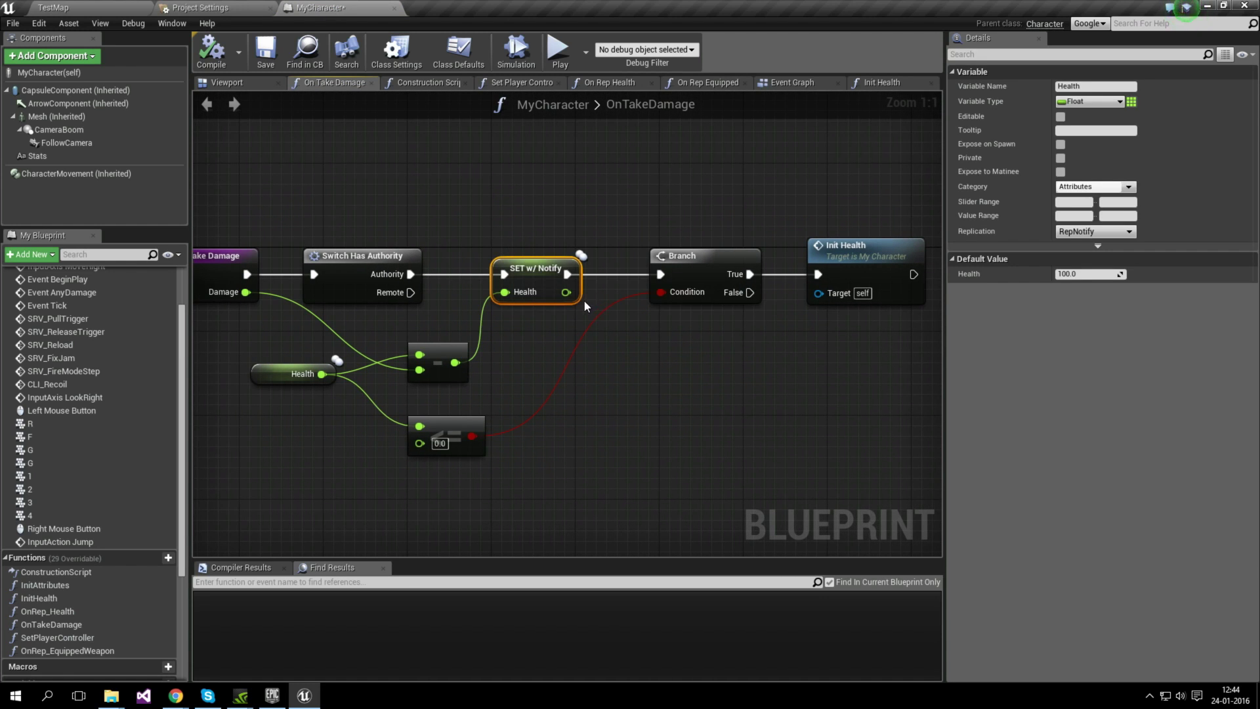
{"action": "right_click_drag", "start_coordinate": [509, 384], "coordinate": [580, 385]}
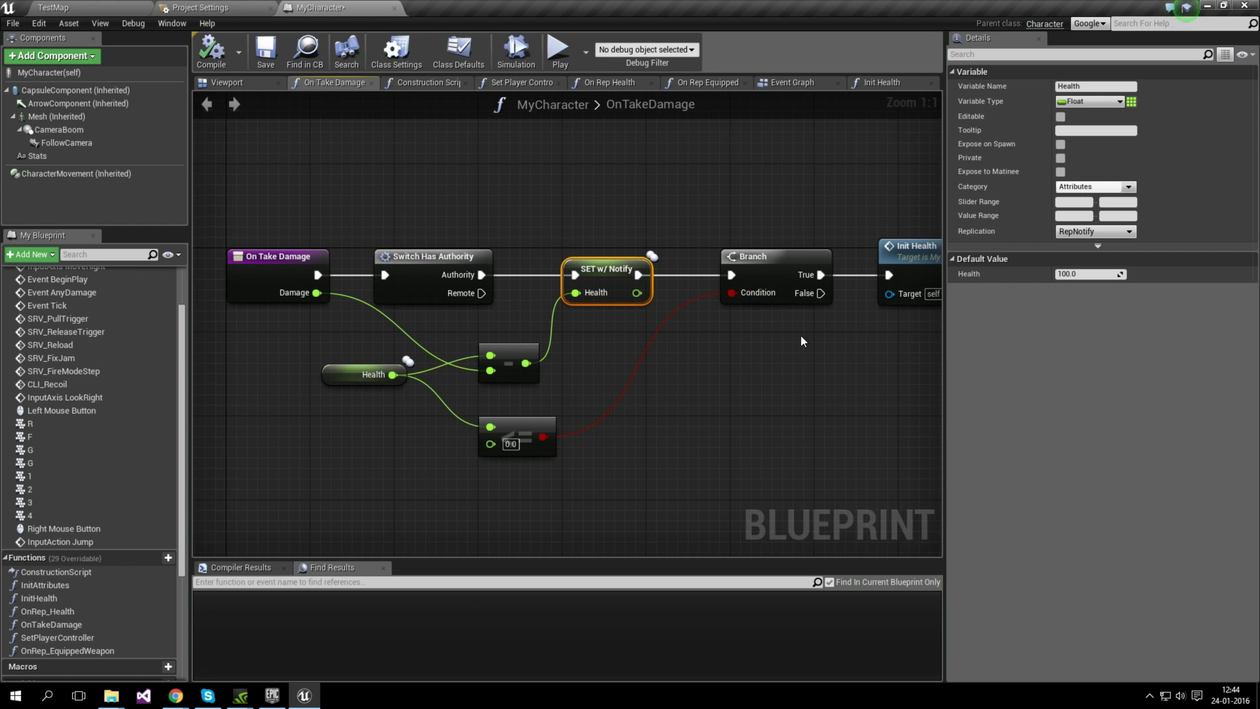
{"action": "right_click_drag", "start_coordinate": [801, 337], "coordinate": [710, 344]}
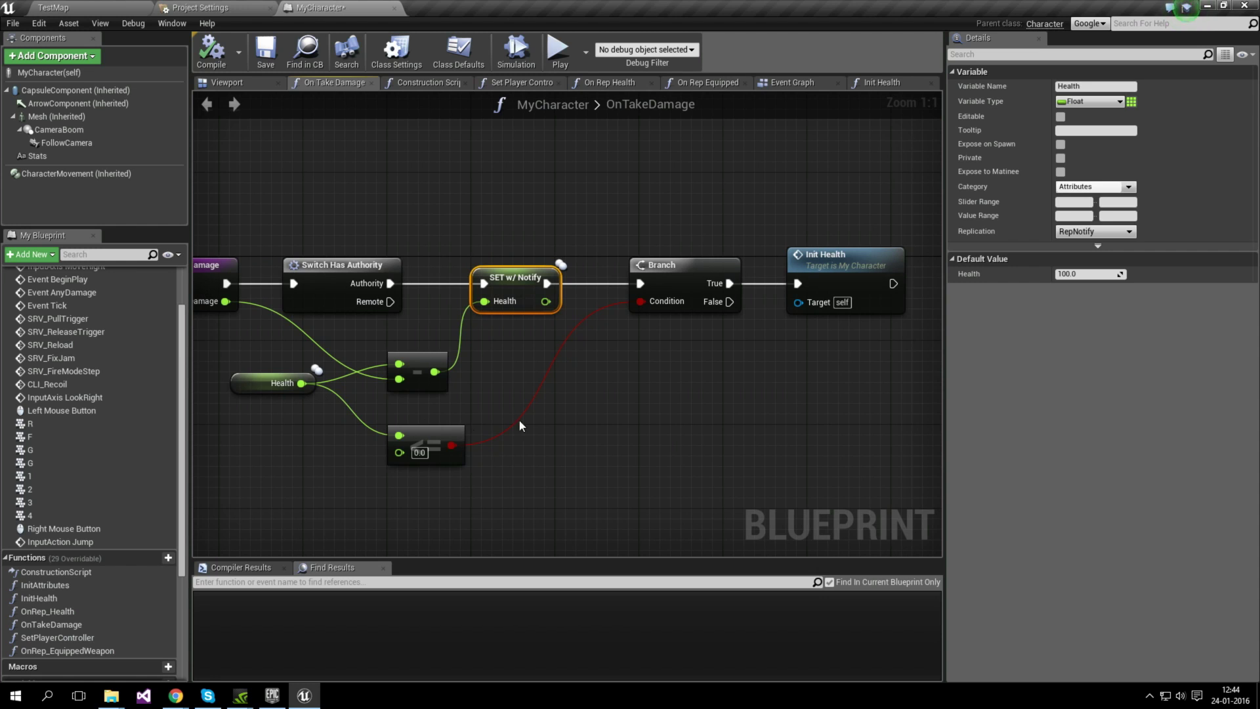
{"action": "right_click_drag", "start_coordinate": [520, 425], "coordinate": [366, 438]}
{"action": "left_click", "coordinate": [828, 284]}
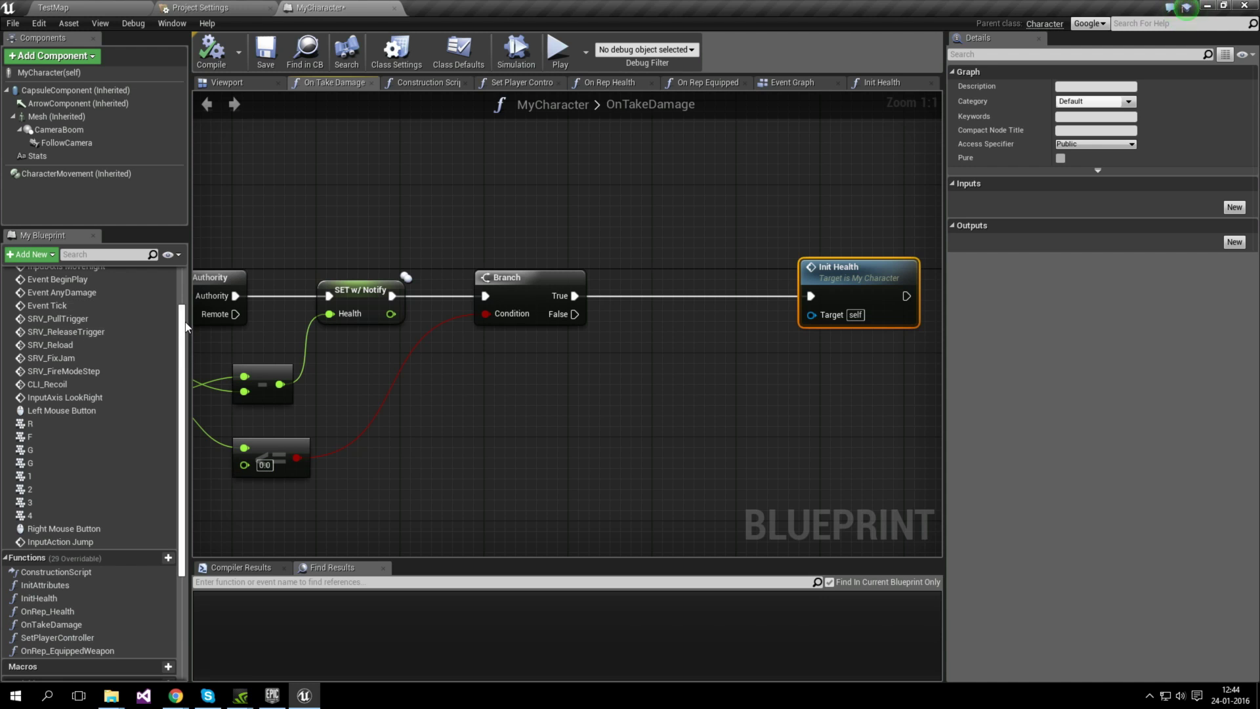
Drag in the Dead variable as a Set Dead node after the Branch.
{"action": "scroll", "coordinate": [21, 304], "scroll_direction": "up", "scroll_amount": 3}
{"action": "left_click", "coordinate": [5, 289]}
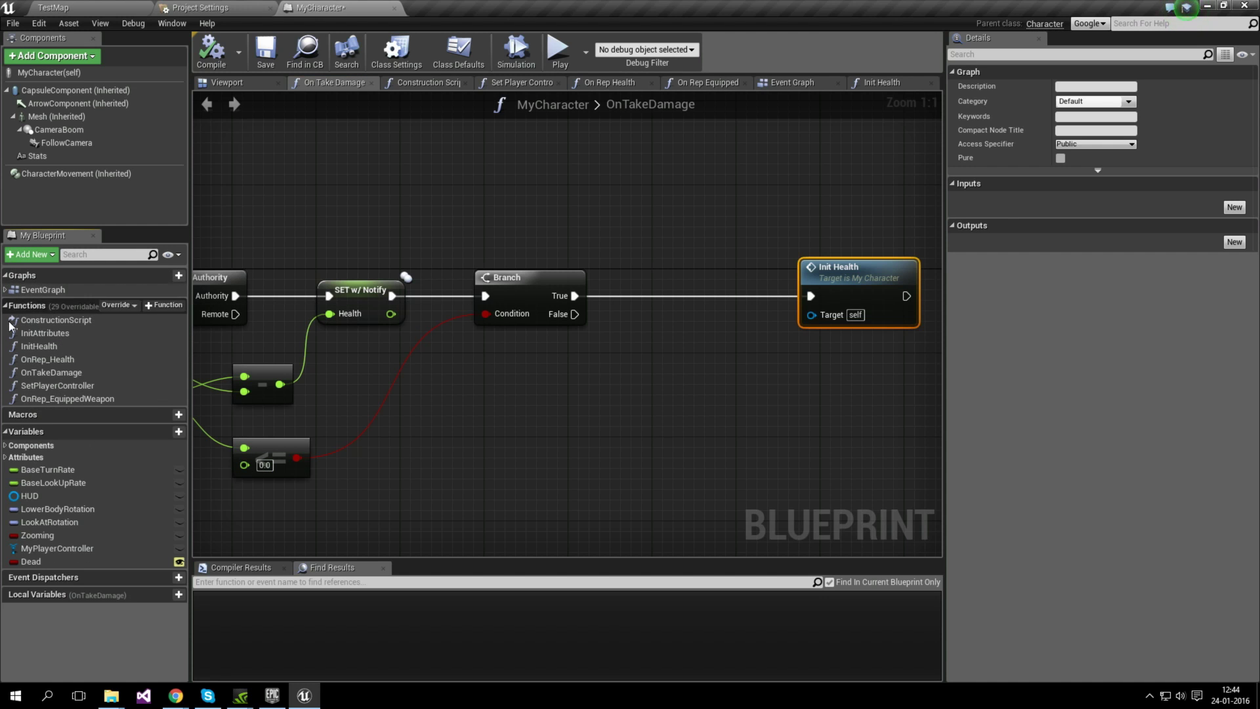
{"action": "left_click_drag", "start_coordinate": [36, 564], "coordinate": [635, 468], "text": "ctrl"}
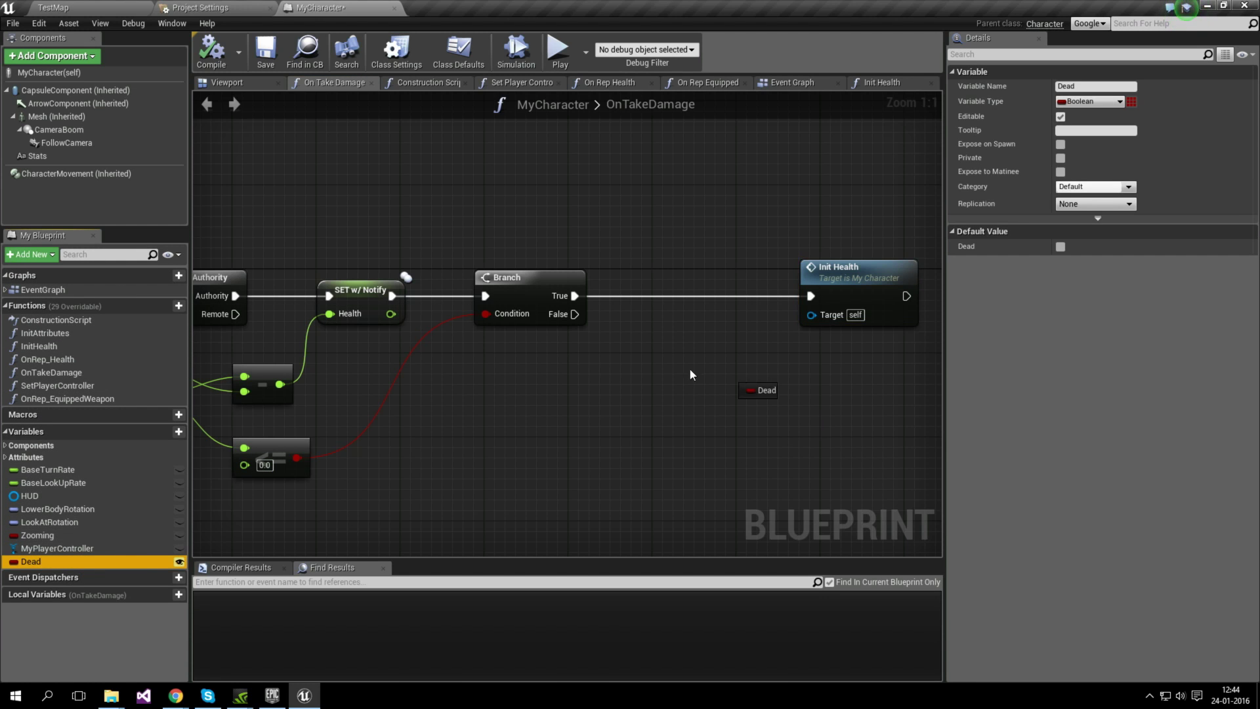
{"action": "mouse_move", "coordinate": [691, 375]}
{"action": "left_mouse_down", "text": "alt"}
{"action": "mouse_move", "coordinate": [673, 374]}
{"action": "mouse_move", "coordinate": [679, 290]}
{"action": "mouse_move", "coordinate": [644, 297]}
{"action": "left_mouse_up", "text": "alt"}
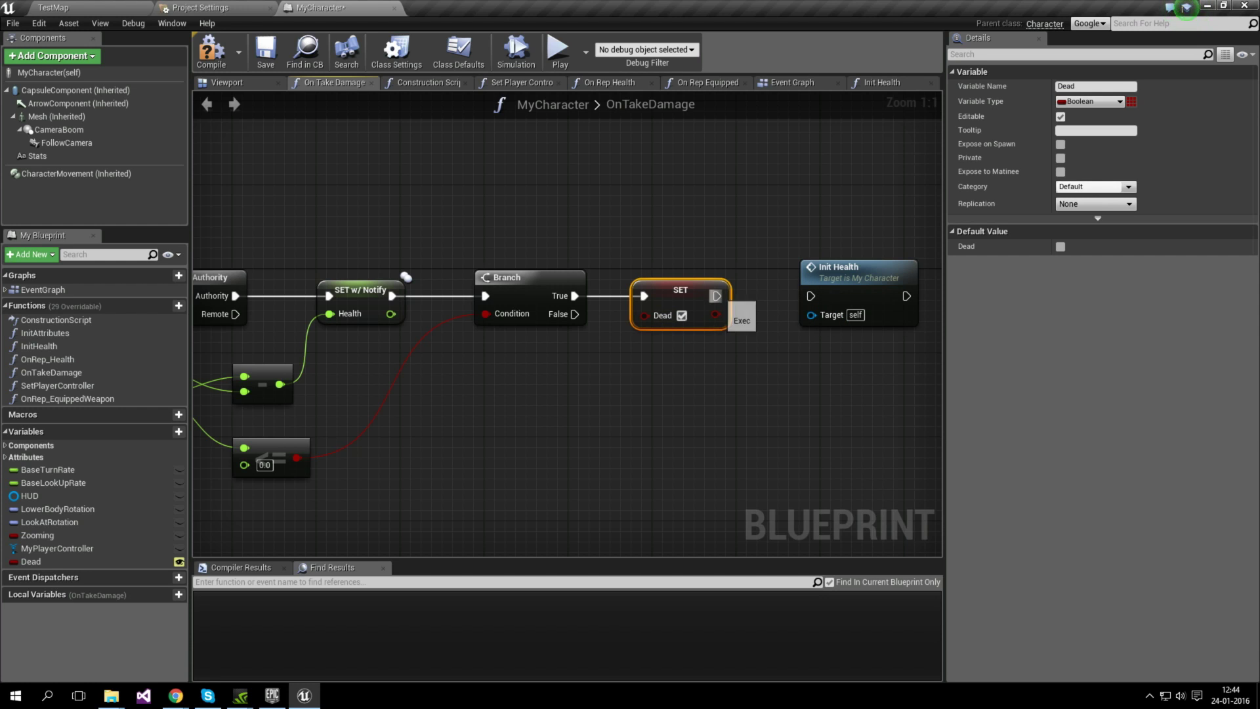
Delete the Init Health call, save MyCharacter with Ctrl+S, and return to TestMap.
{"action": "left_click", "coordinate": [870, 279]}
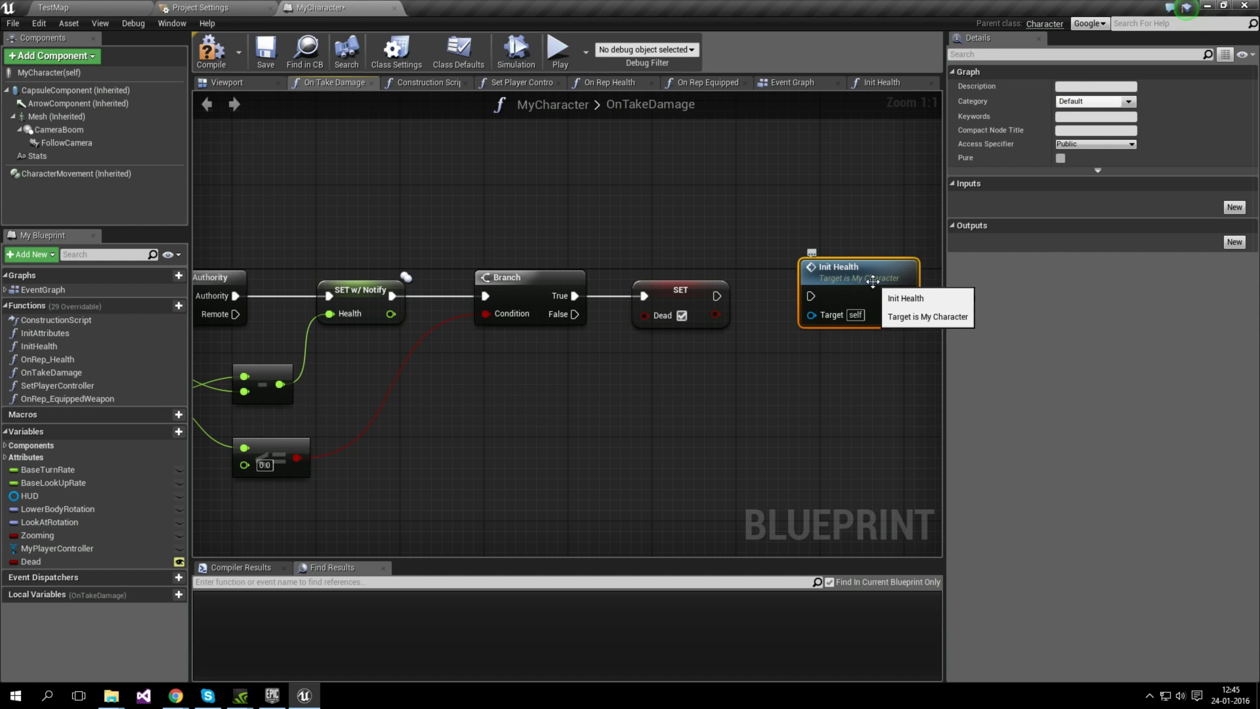
{"action": "right_click_drag", "start_coordinate": [635, 356], "coordinate": [538, 397]}
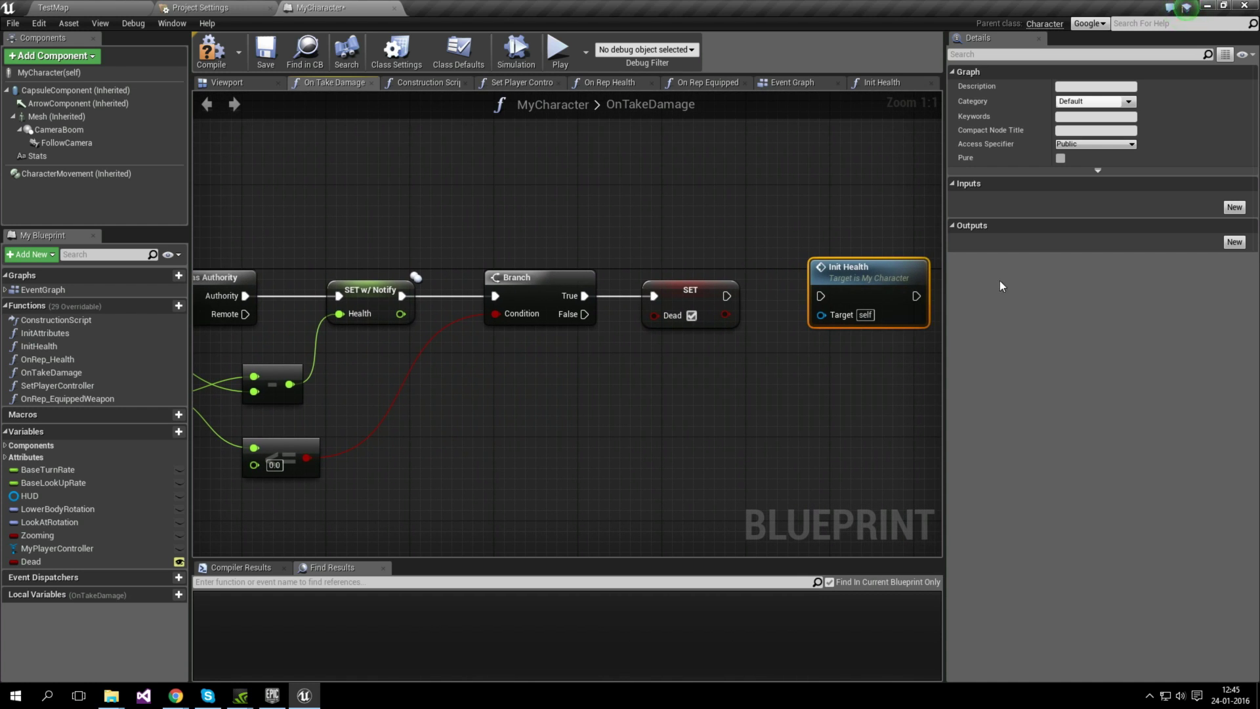
{"action": "key", "text": "Delete"}
{"action": "key", "text": "ctrl+s"}
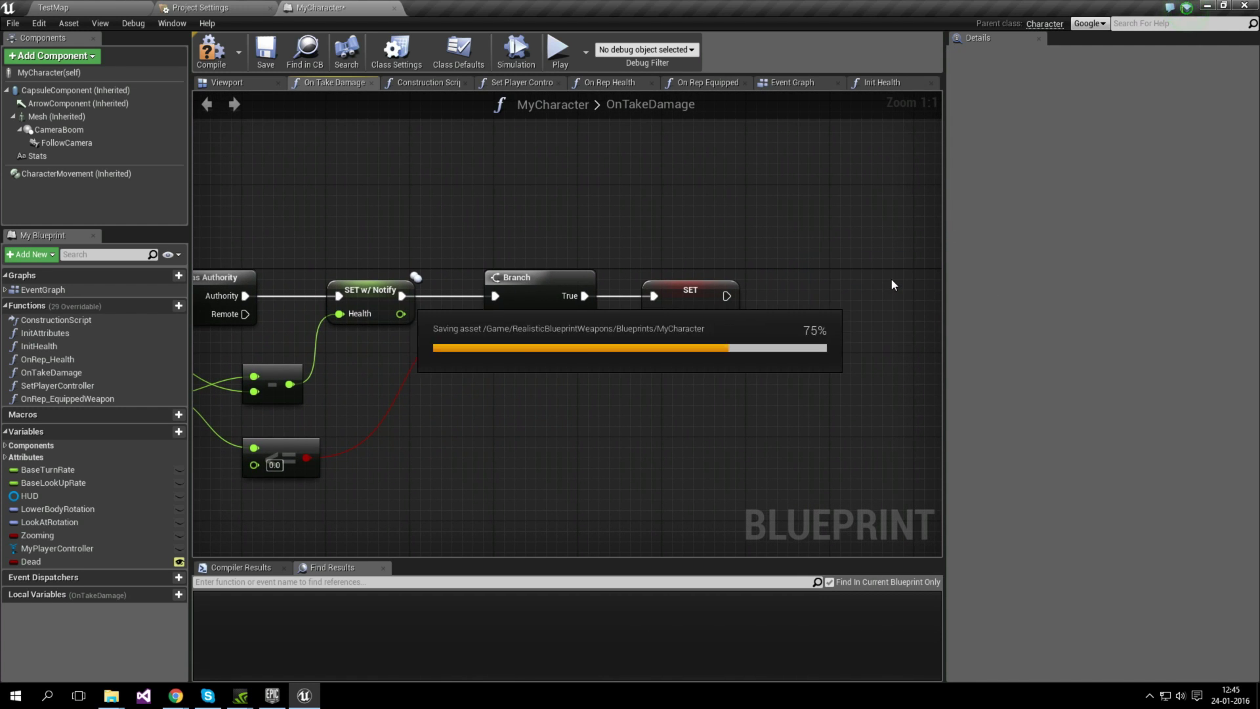
{"action": "right_click_drag", "start_coordinate": [559, 424], "coordinate": [614, 422]}
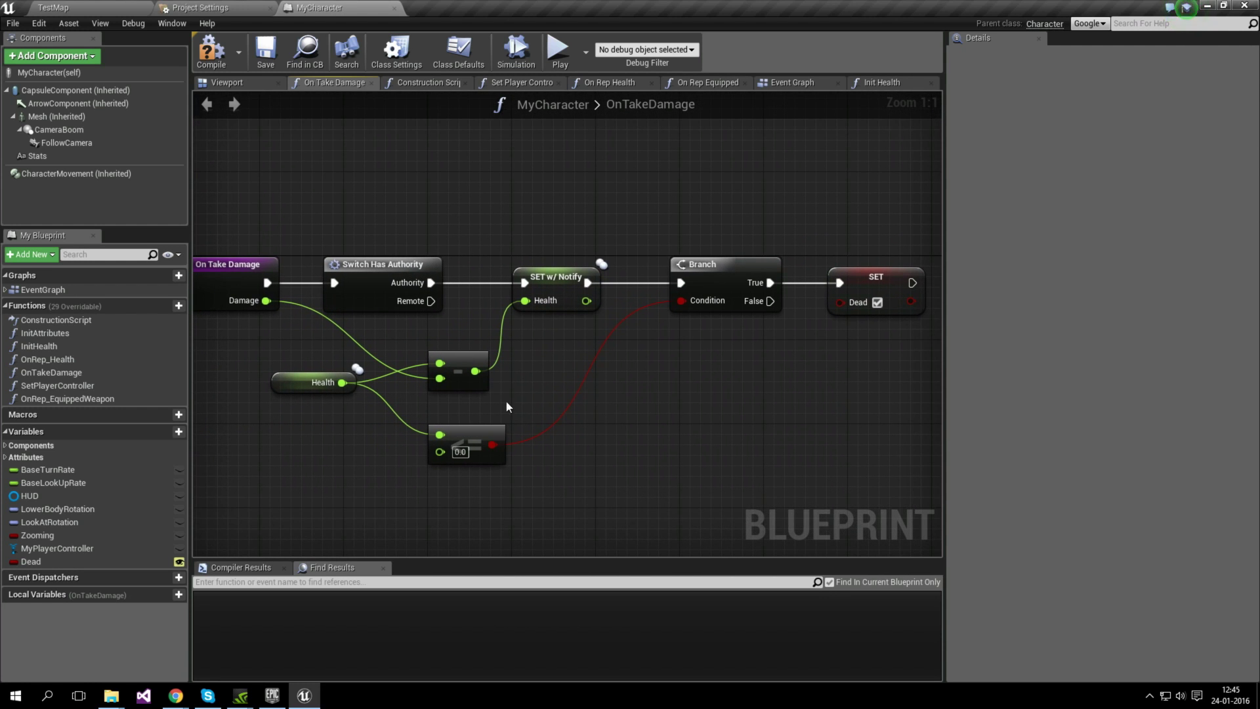
{"action": "left_click", "coordinate": [110, 6]}
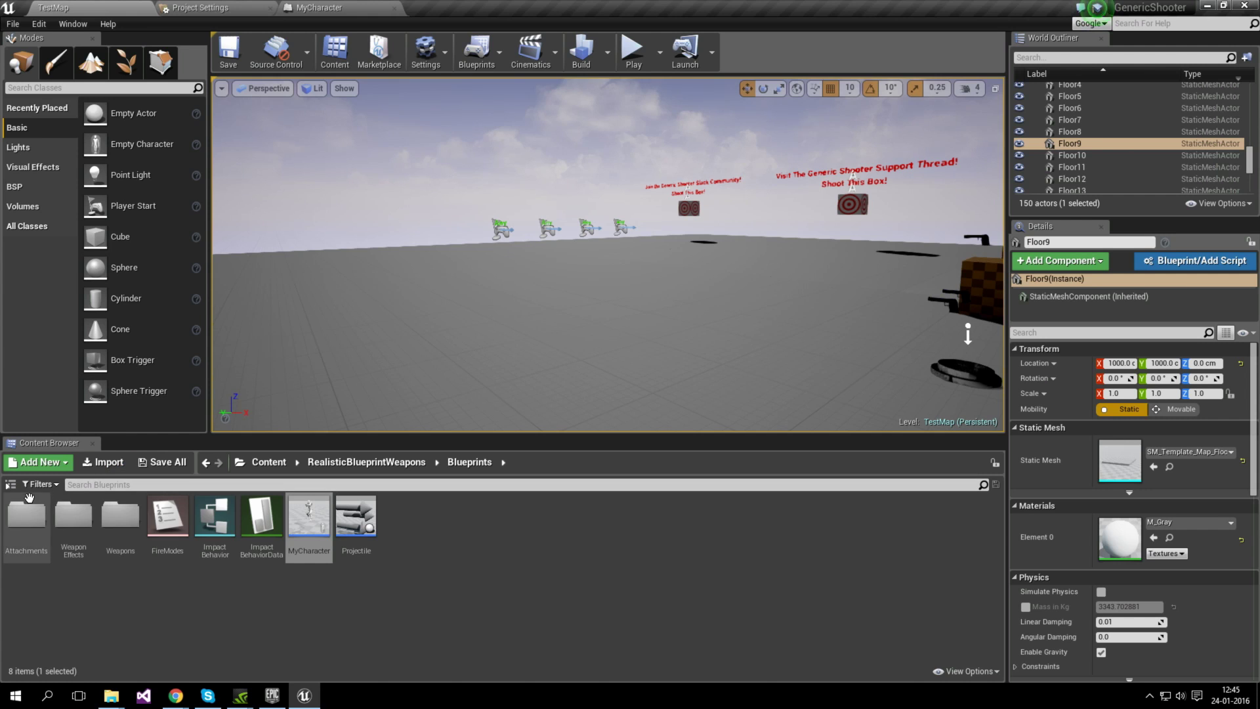
Open BP_PlayerController from Content > GenericShooter > BlueprintLogic and zoom to its Fire to Respawn logic.
{"action": "left_click", "coordinate": [272, 462]}
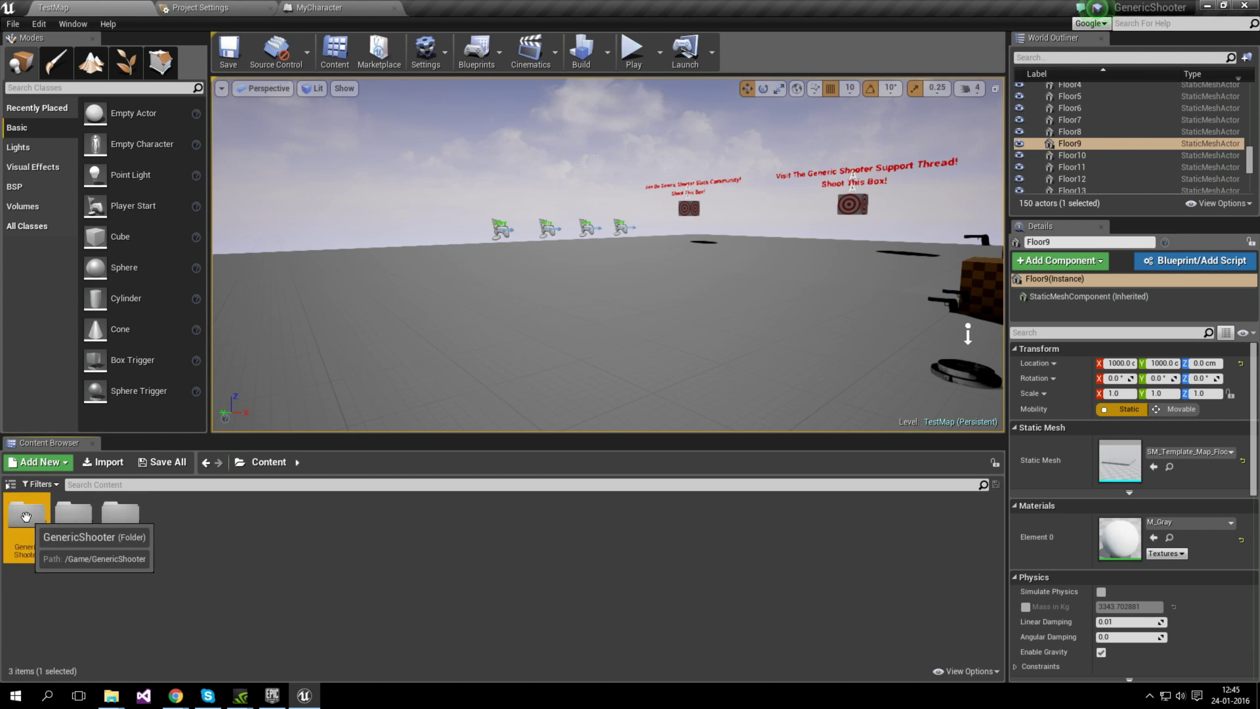
{"action": "double_click", "coordinate": [26, 515]}
{"action": "double_click", "coordinate": [73, 515]}
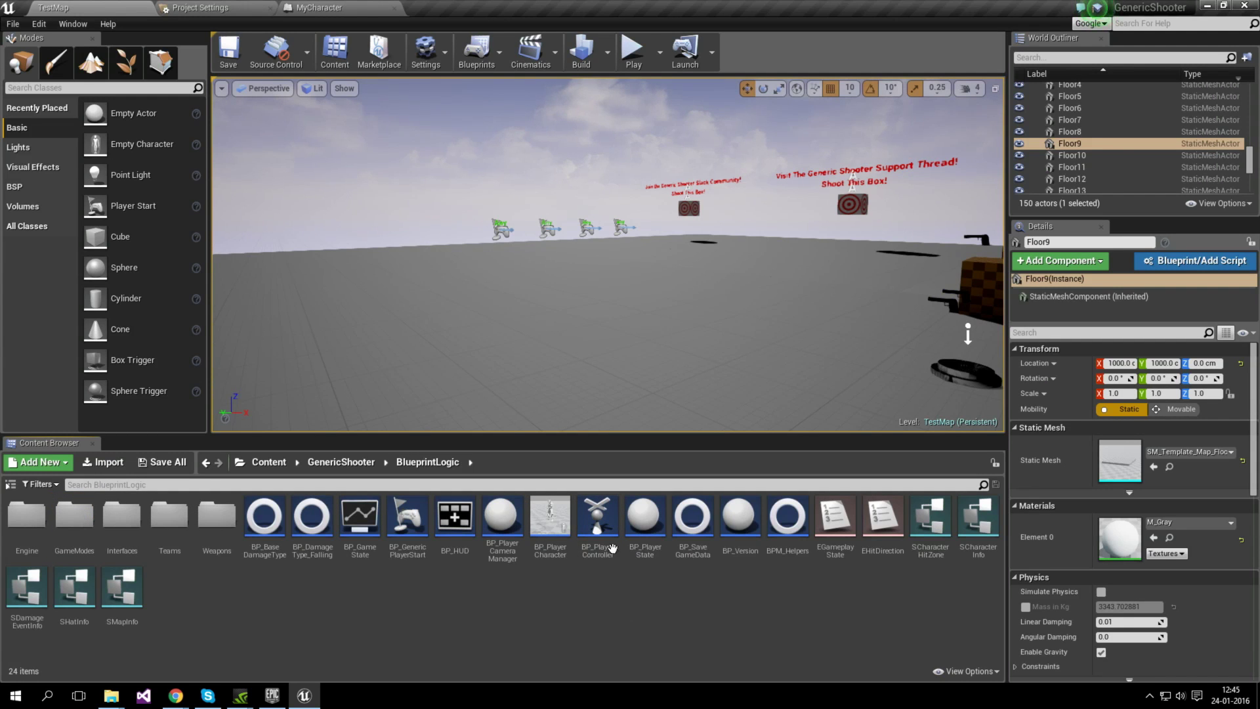
{"action": "double_click", "coordinate": [612, 548]}
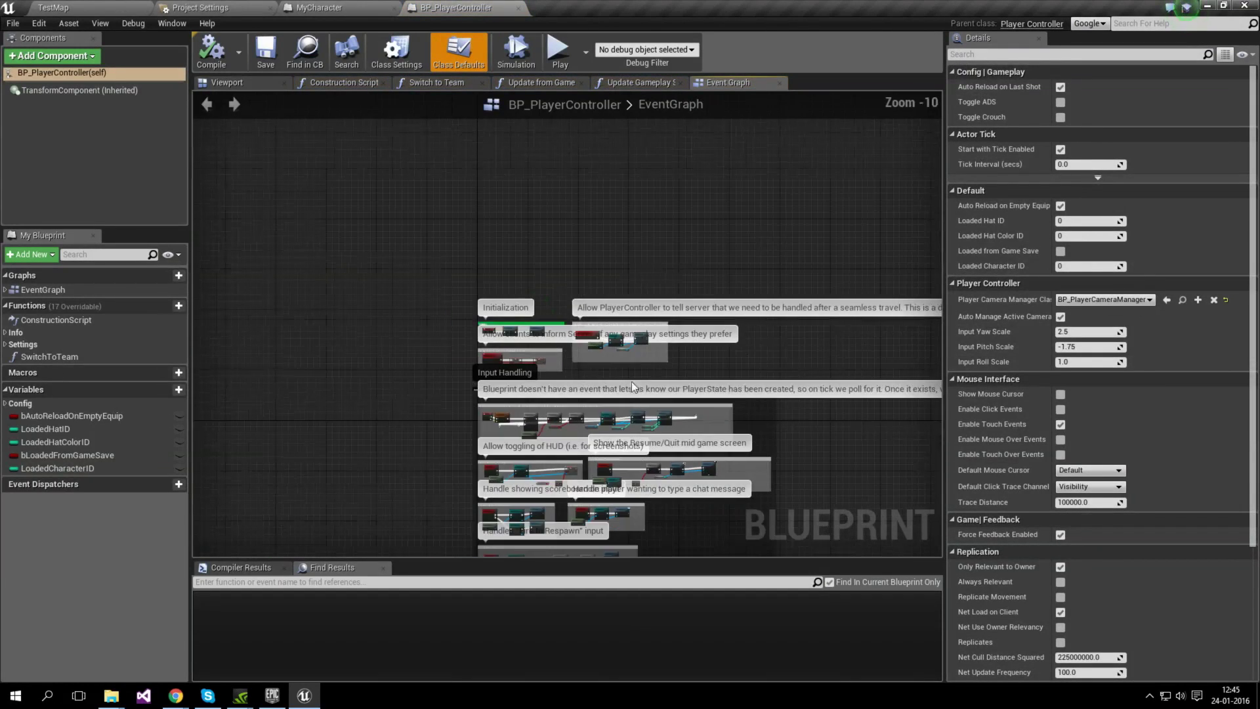
{"action": "scroll", "coordinate": [646, 513], "scroll_direction": "up", "scroll_amount": 7}
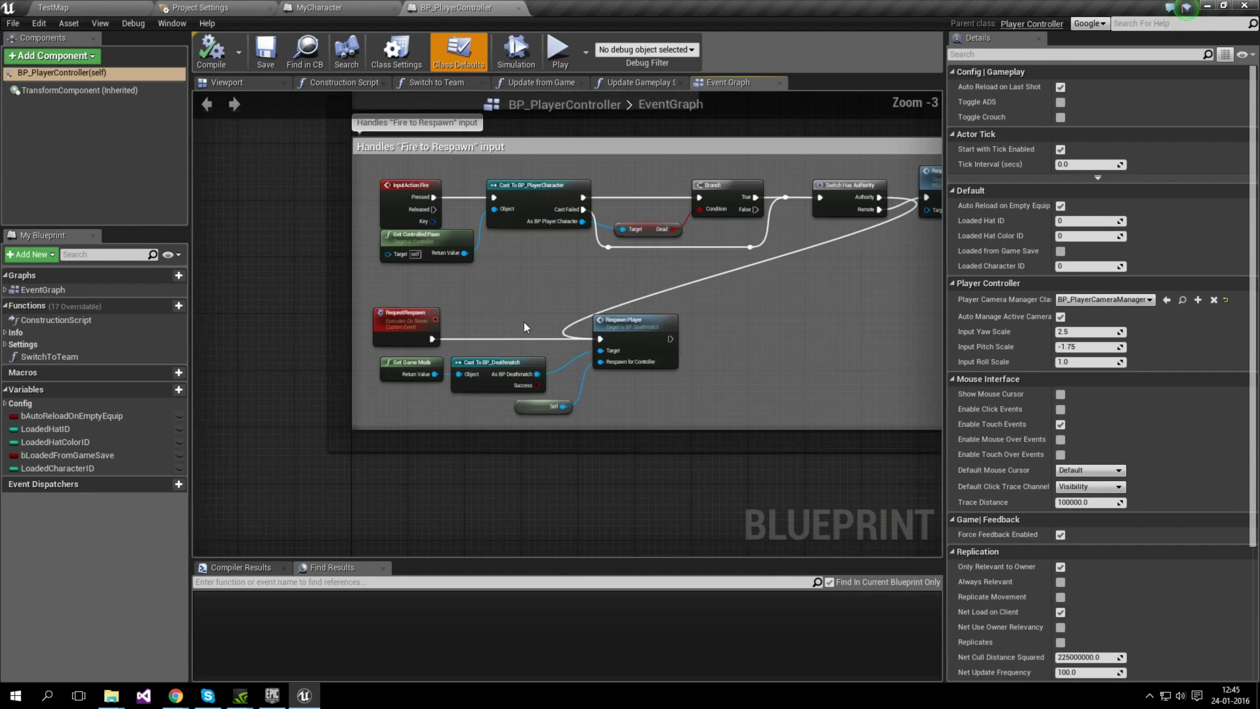
{"action": "scroll", "coordinate": [530, 294], "scroll_direction": "up", "scroll_amount": 3}
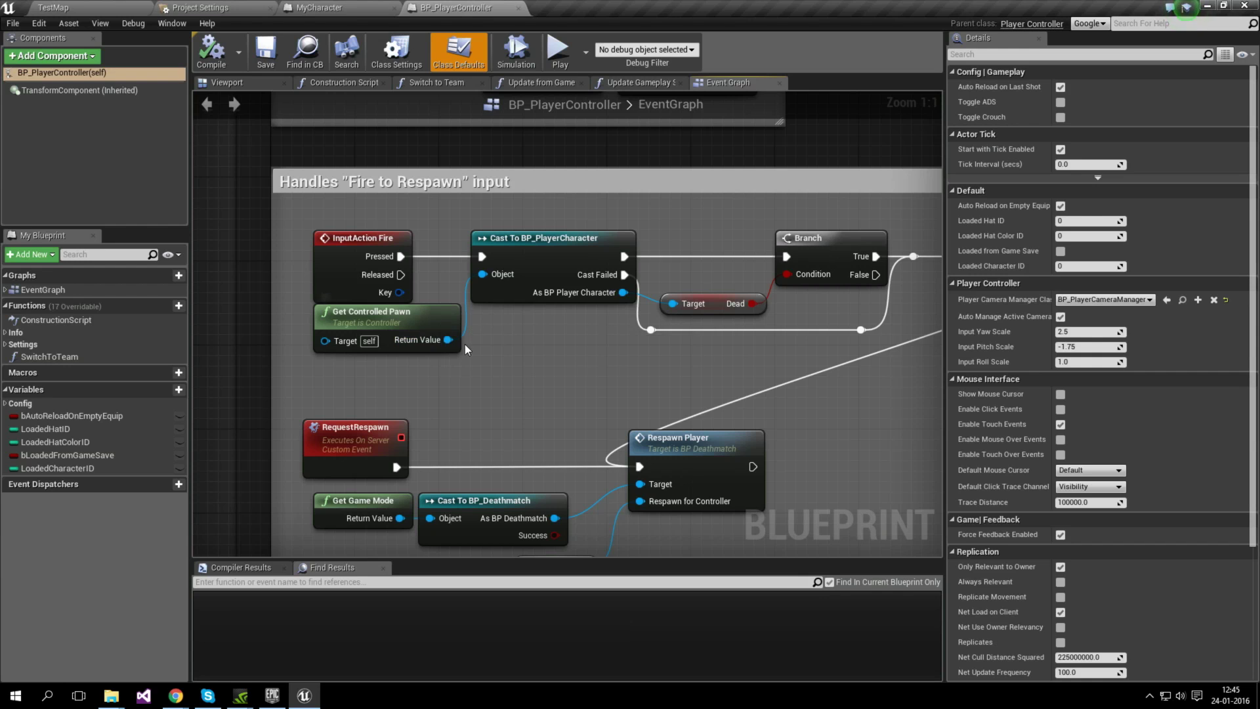
Add a Cast To MyCharacter node from Get Controlled Pawn's Return Value, placed below it.
{"action": "left_click_drag", "start_coordinate": [449, 340], "coordinate": [518, 395]}
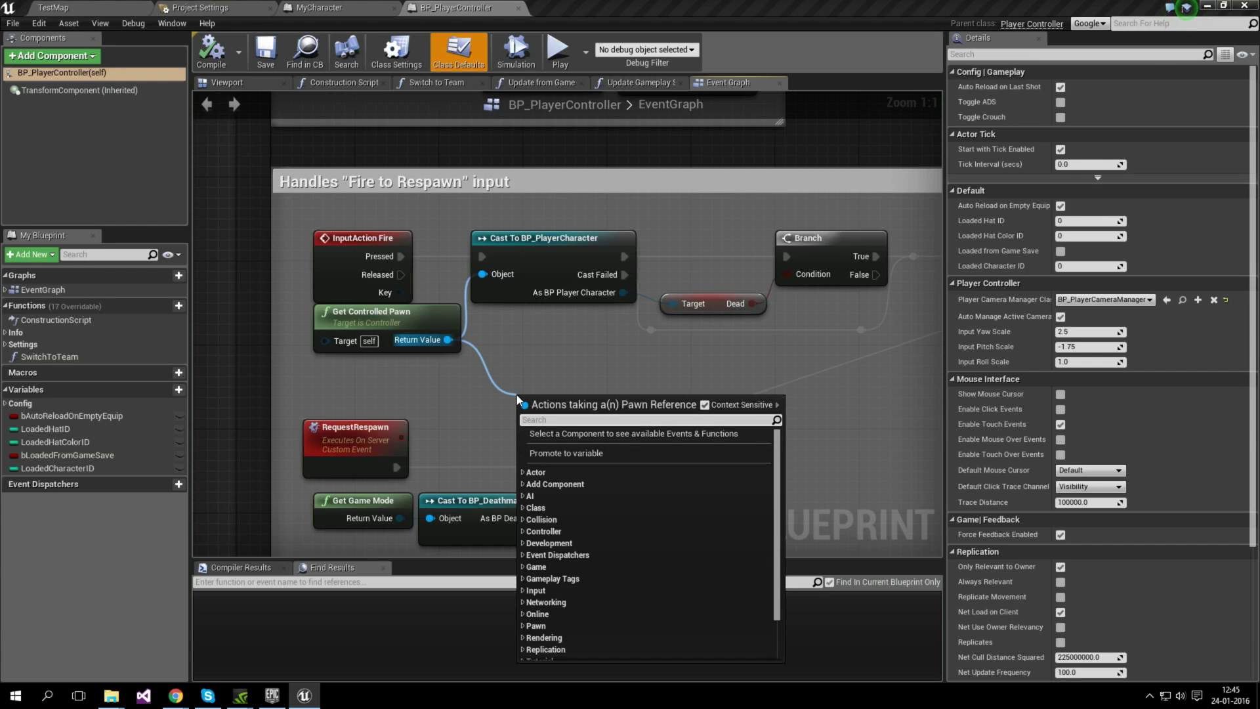
{"action": "type", "text": "cast to my"}
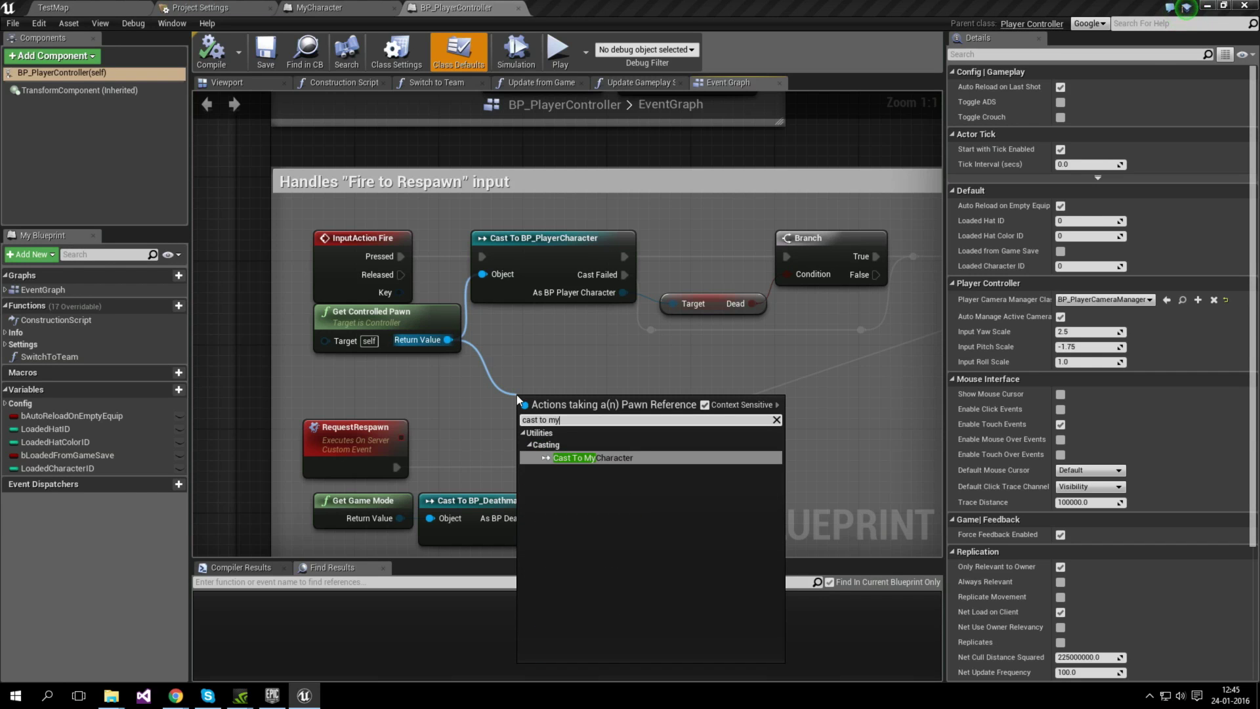
{"action": "key", "text": "Return"}
{"action": "left_click_drag", "start_coordinate": [566, 403], "coordinate": [535, 341]}
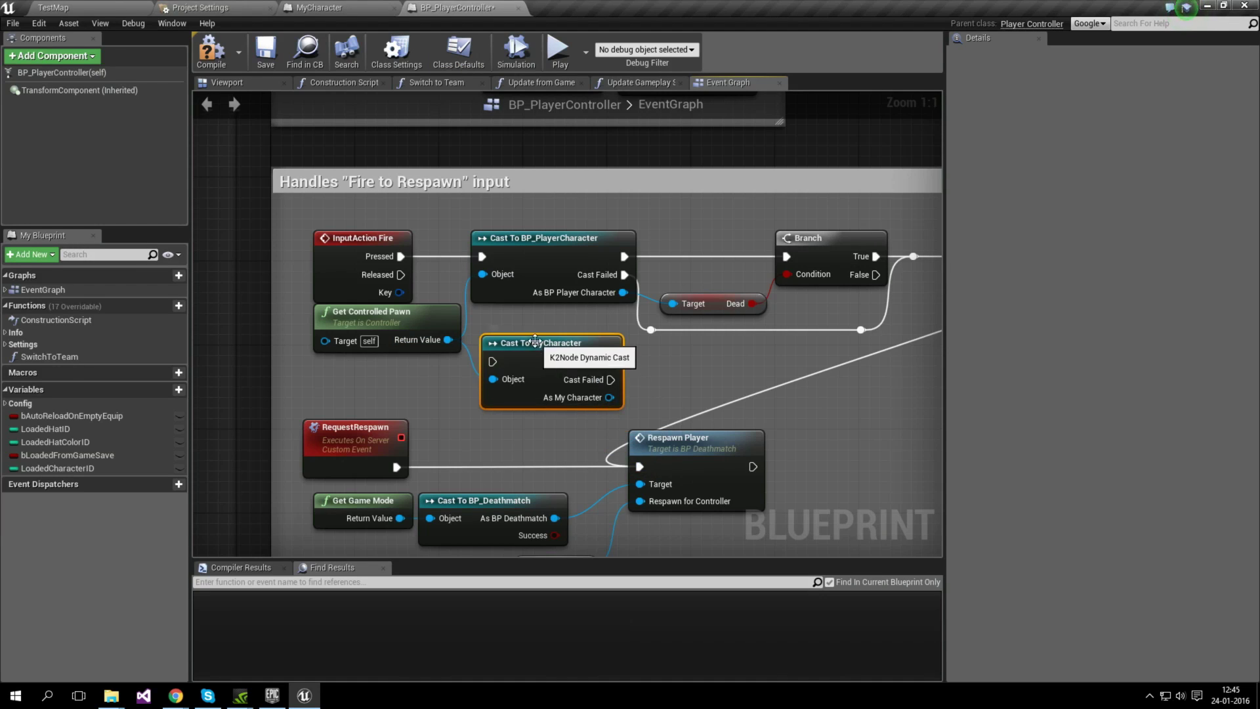
Feed the cast character's Get Dead value into the Branch Condition.
{"action": "left_click_drag", "start_coordinate": [609, 397], "coordinate": [676, 389]}
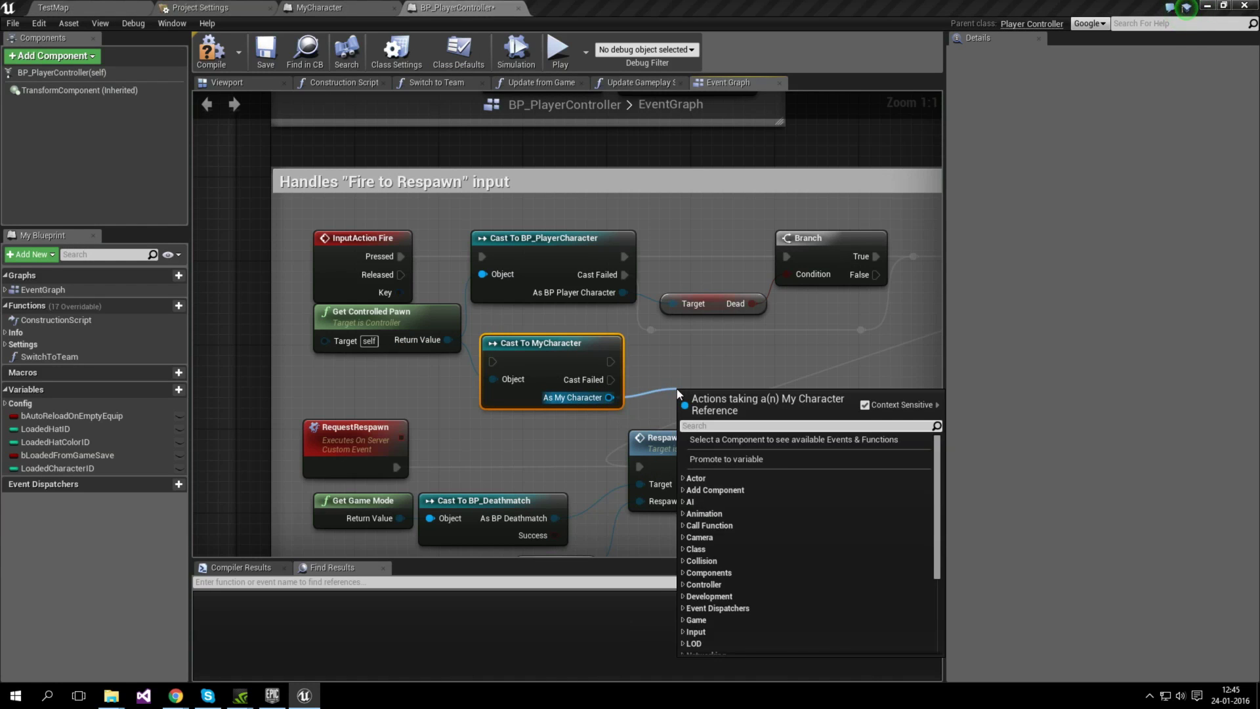
{"action": "type", "text": "dead"}
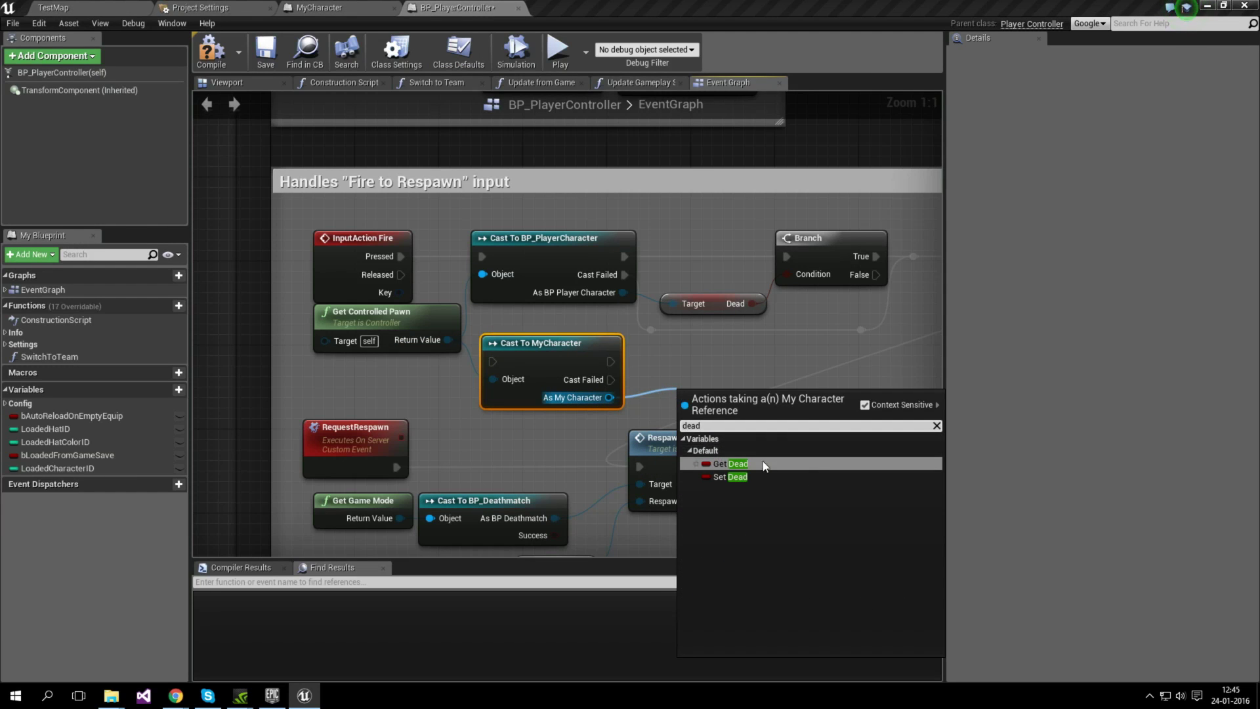
{"action": "left_click", "coordinate": [761, 464]}
{"action": "left_click_drag", "start_coordinate": [775, 398], "coordinate": [787, 273]}
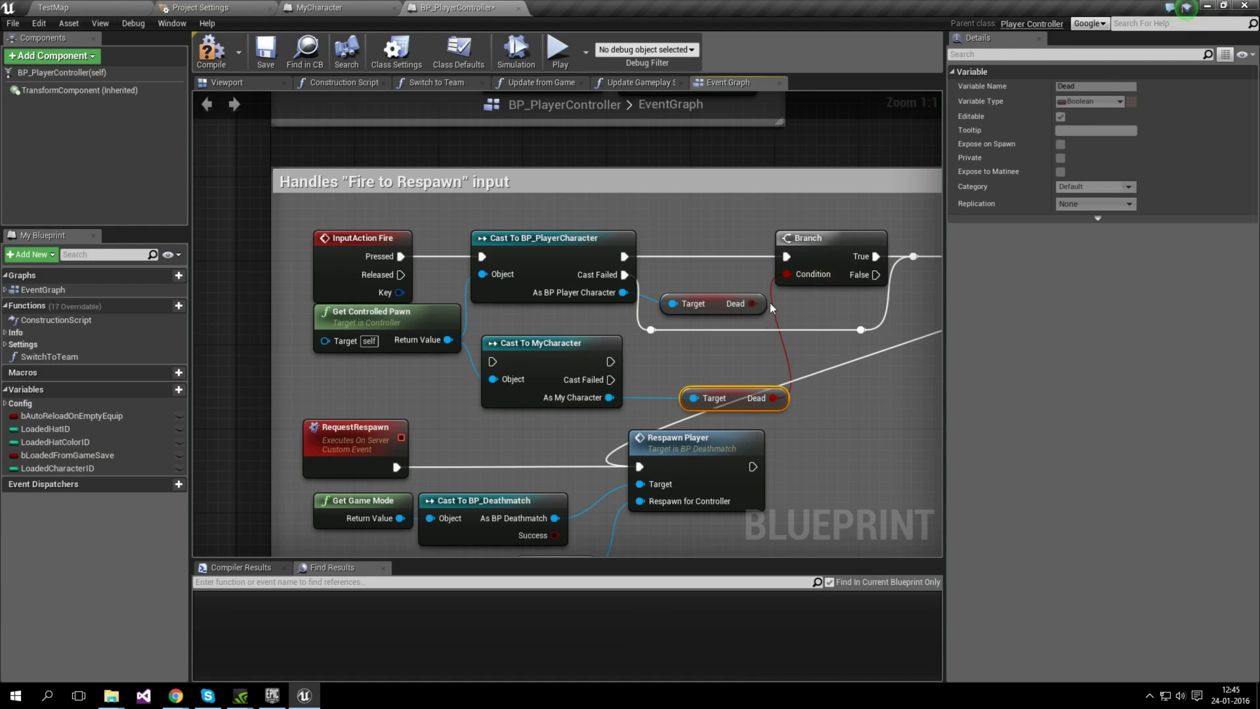
{"action": "left_click_drag", "start_coordinate": [738, 390], "coordinate": [717, 358]}
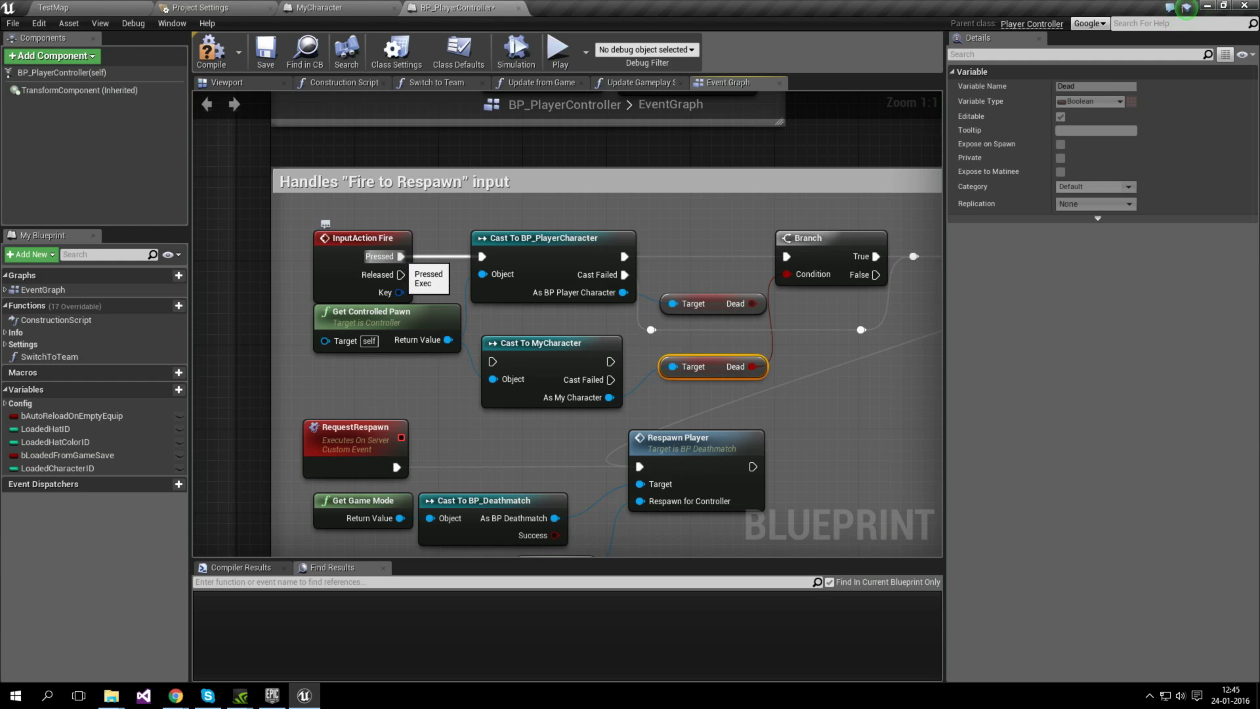
Wire Fire Pressed into the MyCharacter cast, and both cast outputs onward into the Branch.
{"action": "left_click_drag", "start_coordinate": [399, 257], "coordinate": [493, 361]}
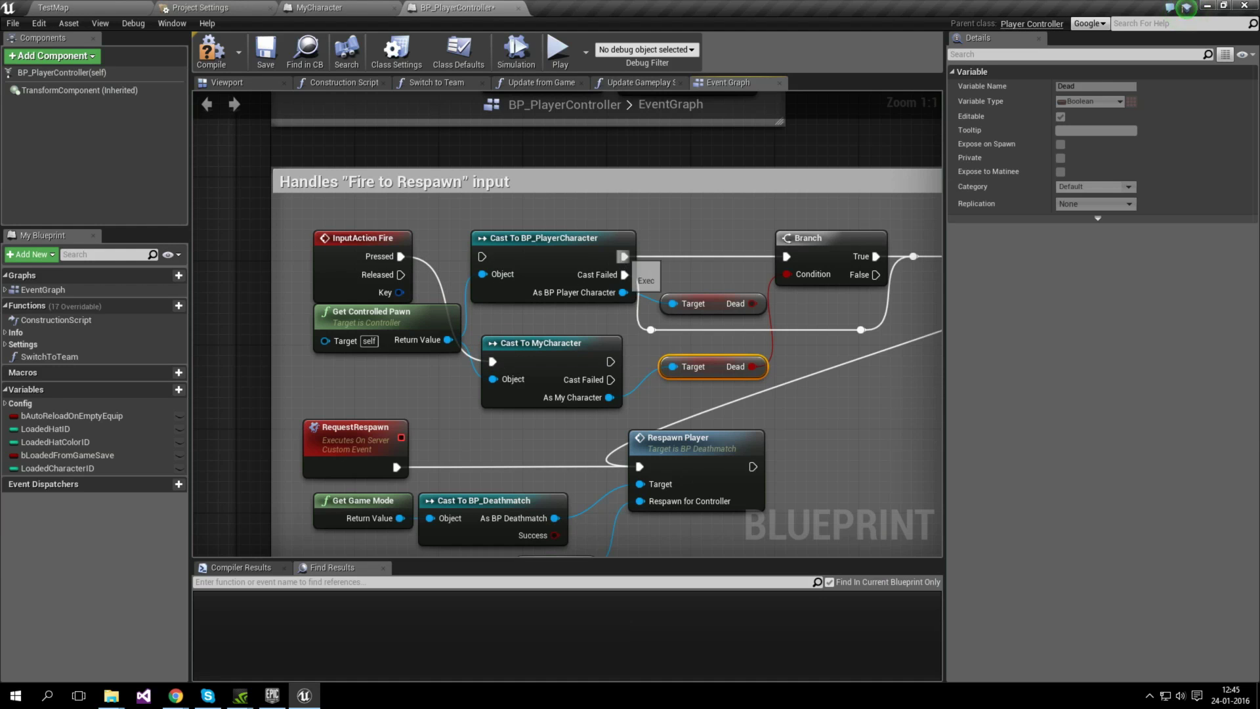
{"action": "left_click_drag", "start_coordinate": [609, 362], "coordinate": [787, 257]}
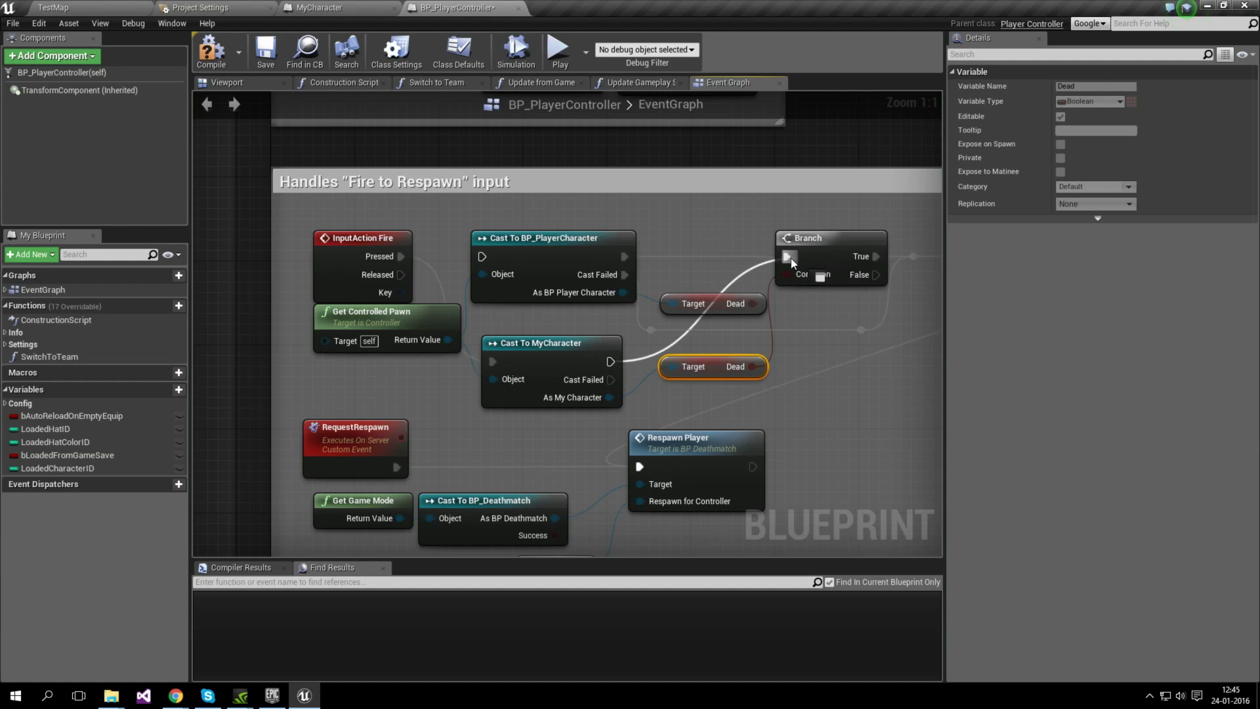
{"action": "left_click_drag", "start_coordinate": [611, 379], "coordinate": [652, 330]}
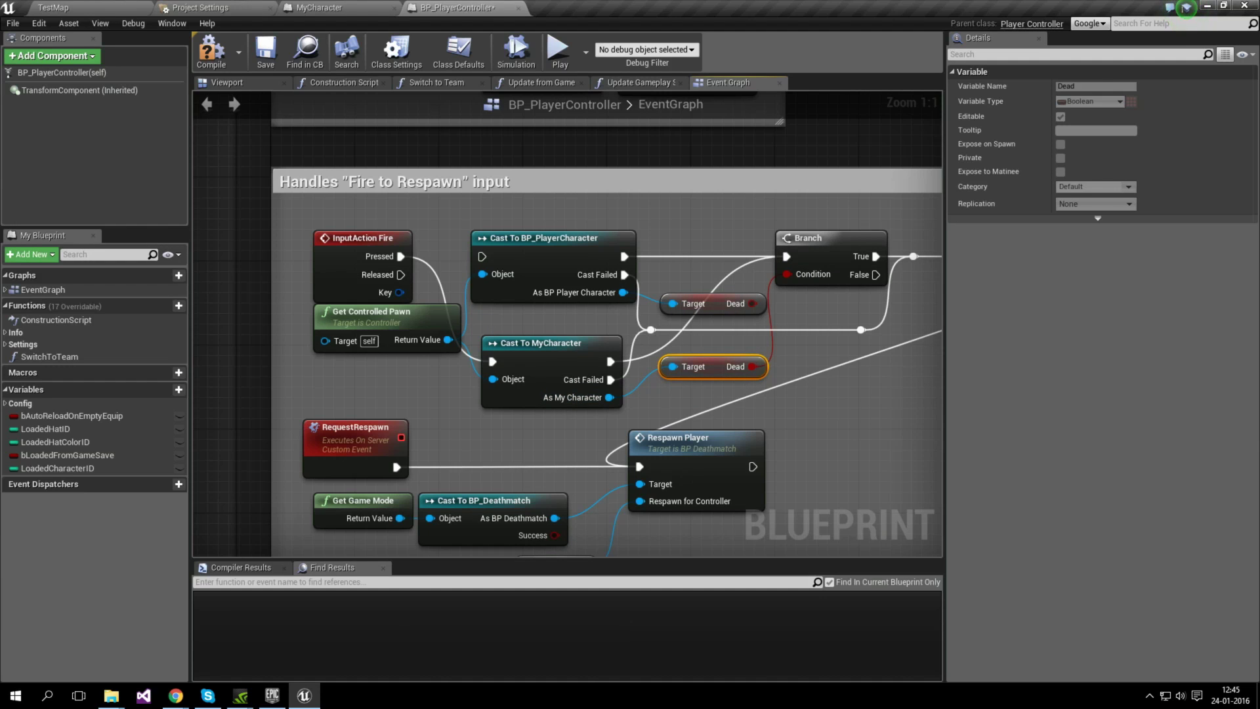
{"action": "mouse_move", "coordinate": [834, 404]}
{"action": "right_mouse_down"}
{"action": "mouse_move", "coordinate": [588, 330]}
{"action": "mouse_move", "coordinate": [703, 340]}
{"action": "mouse_move", "coordinate": [506, 340]}
{"action": "mouse_move", "coordinate": [695, 330]}
{"action": "right_mouse_up"}
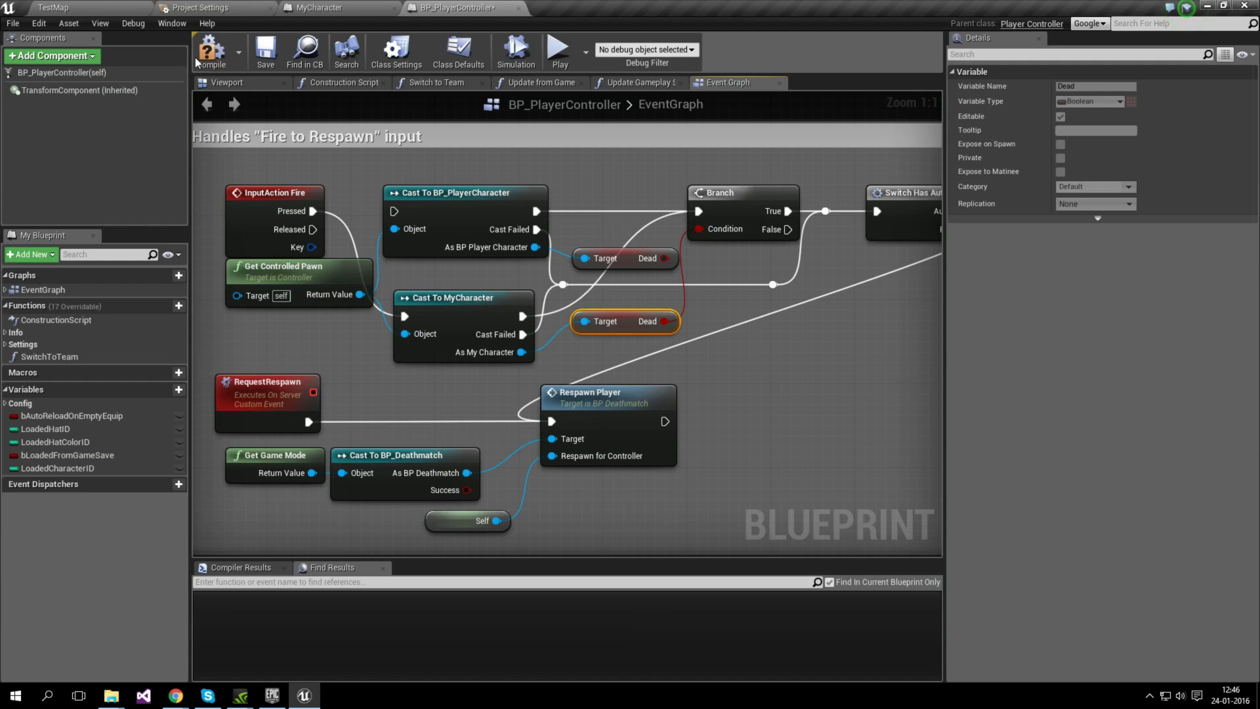
Play TestMap, ready up in the Team Deathmatch lobby, test the match, then stop with Esc.
{"action": "left_click", "coordinate": [125, 8]}
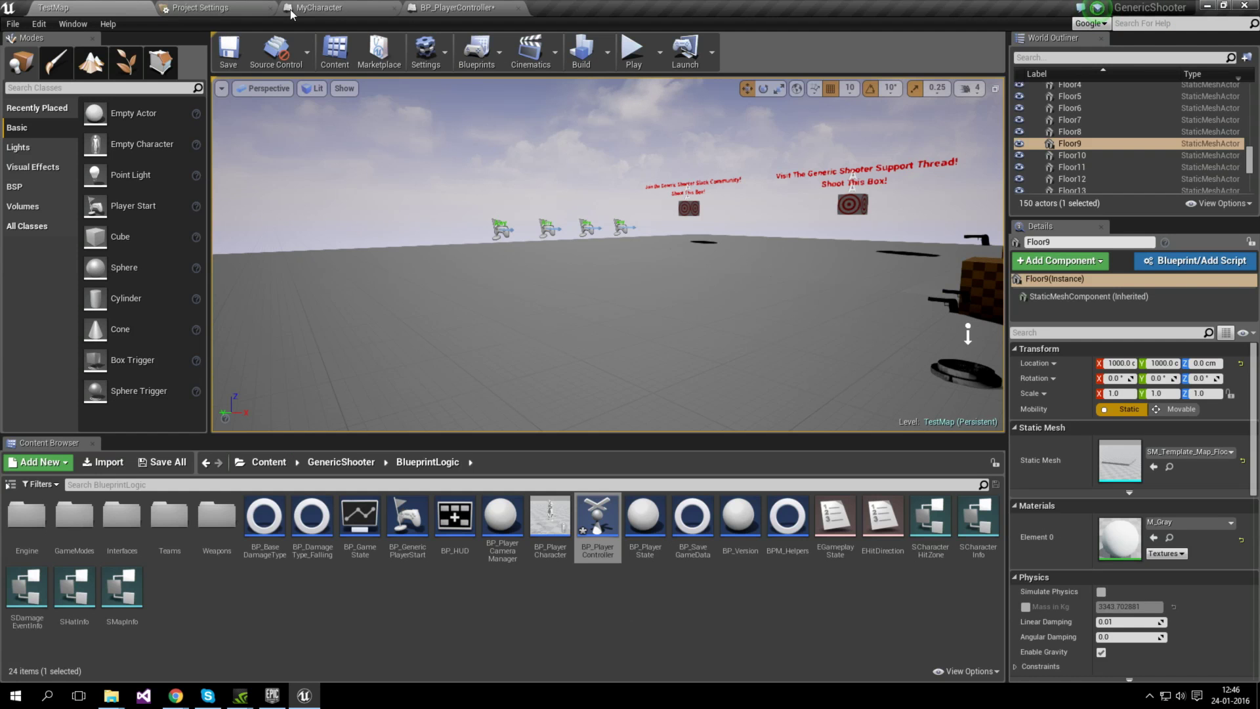
{"action": "left_click", "coordinate": [634, 51]}
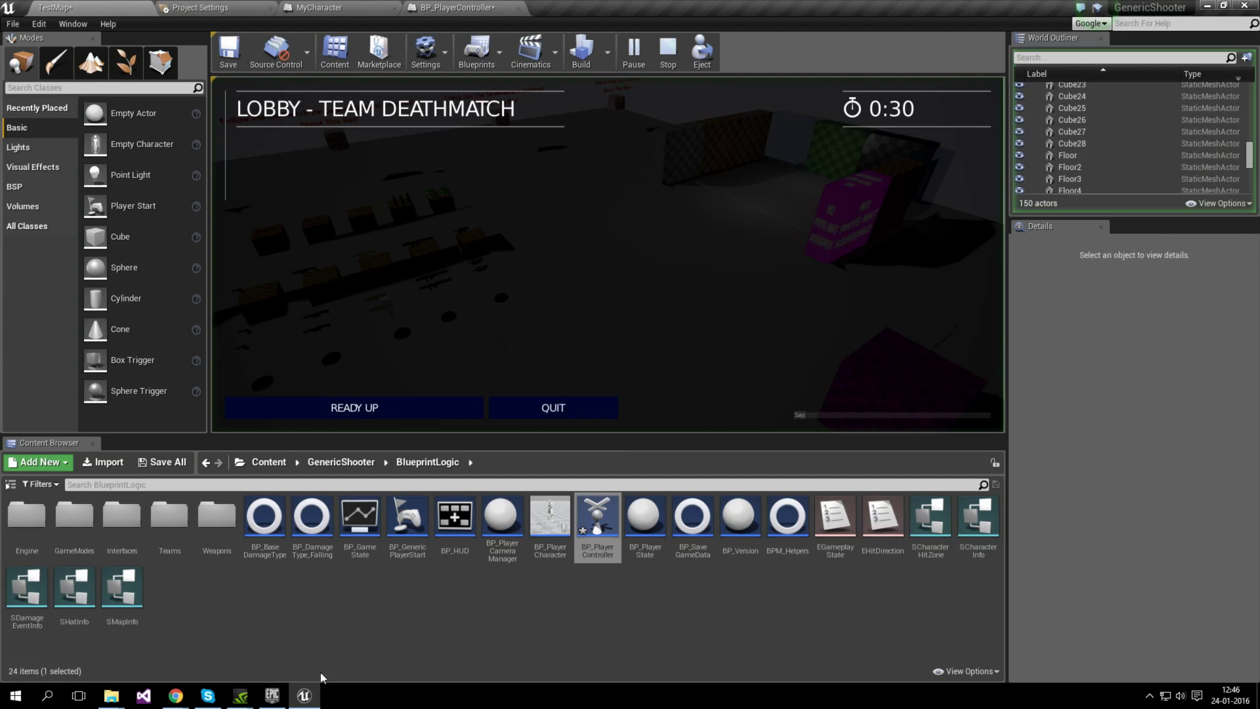
{"action": "left_click", "coordinate": [411, 409]}
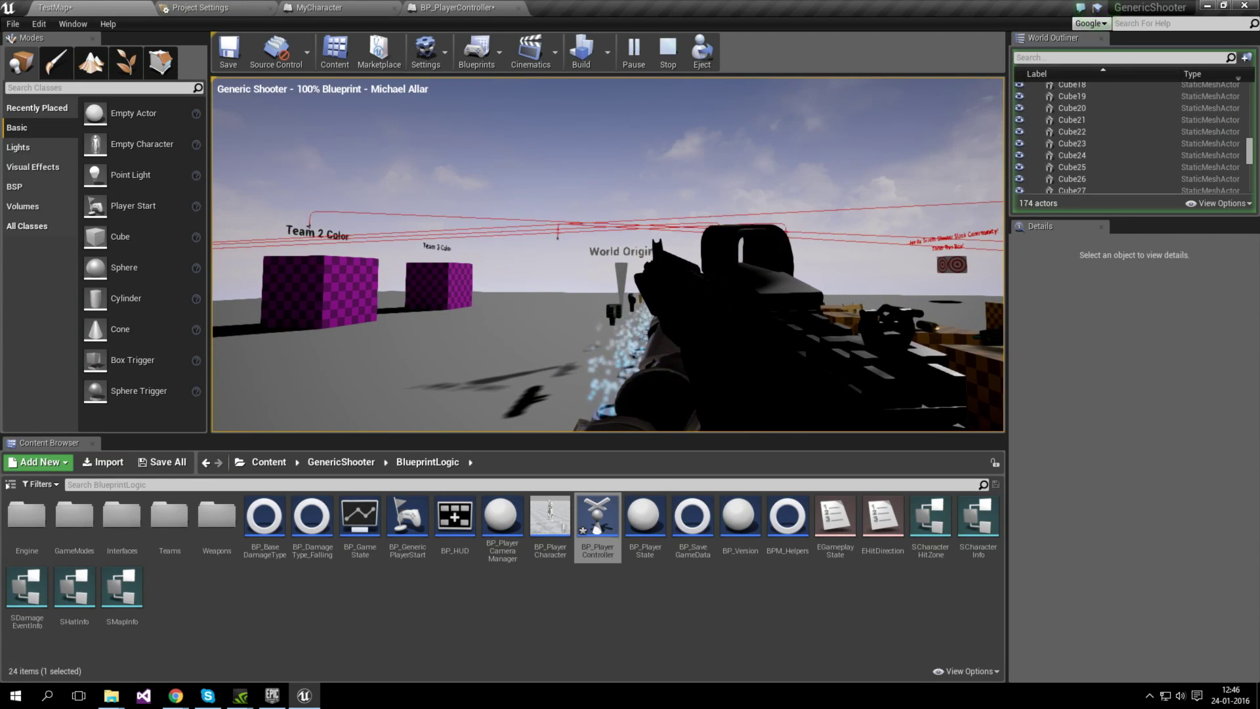
{"action": "key", "text": "Escape"}
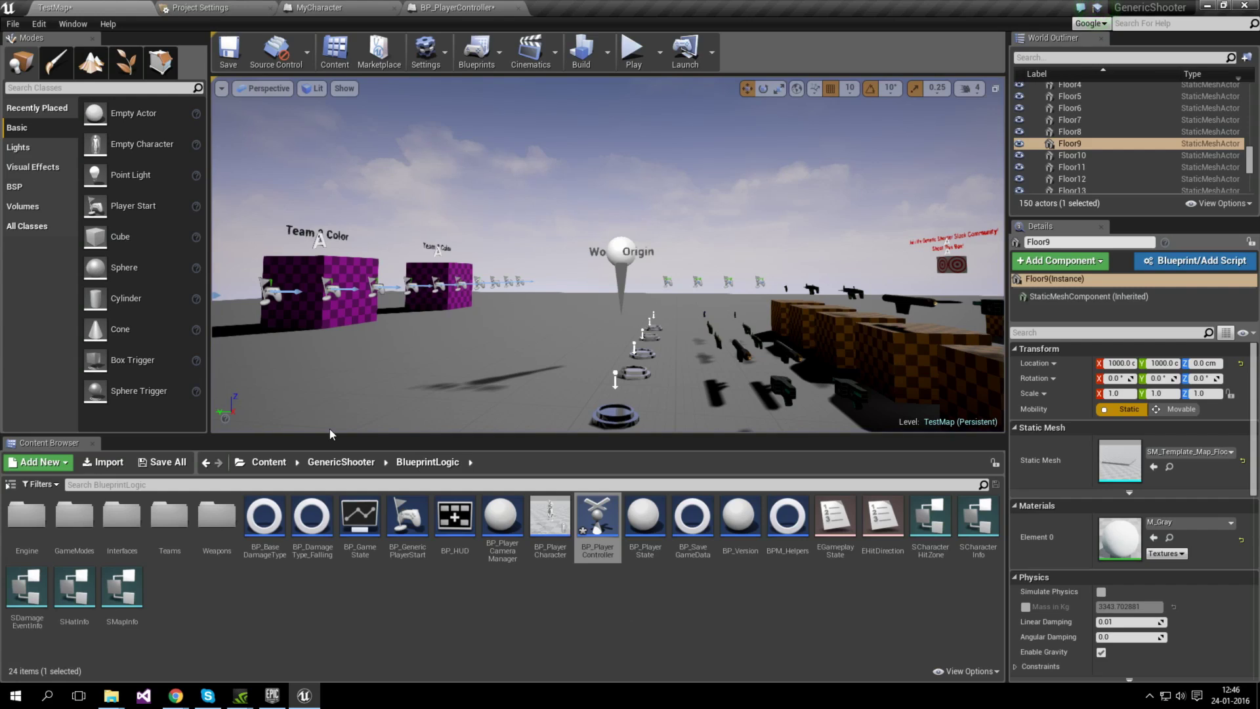